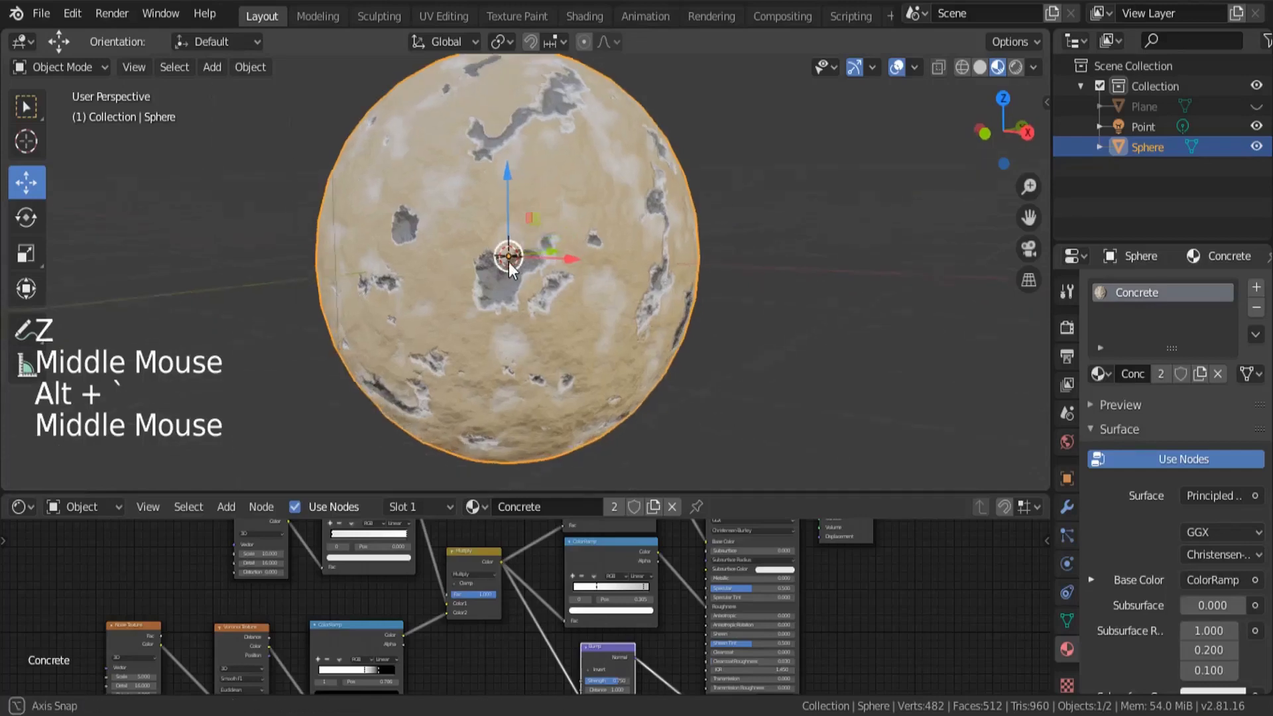
# - Show the concrete sphere in rendered shading and view its surface up close
pyautogui.press('z')
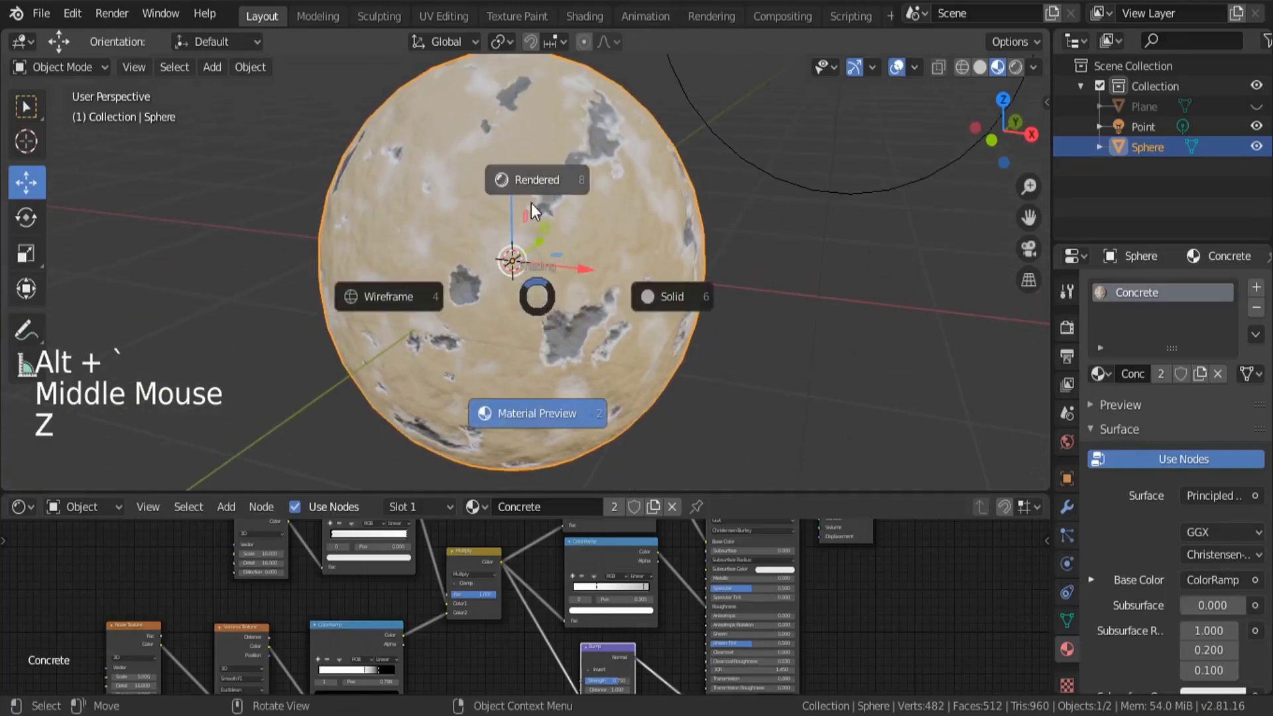
pyautogui.click(531, 203)
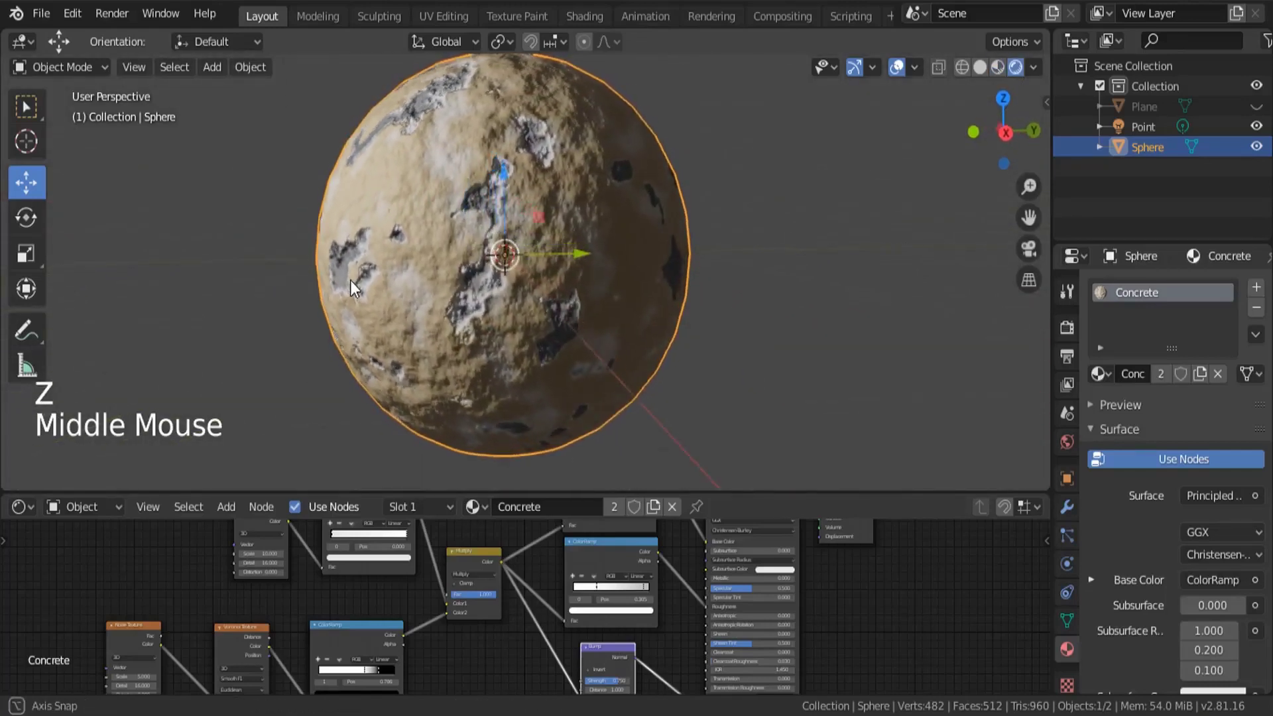
pyautogui.scroll(2, 579, 288)
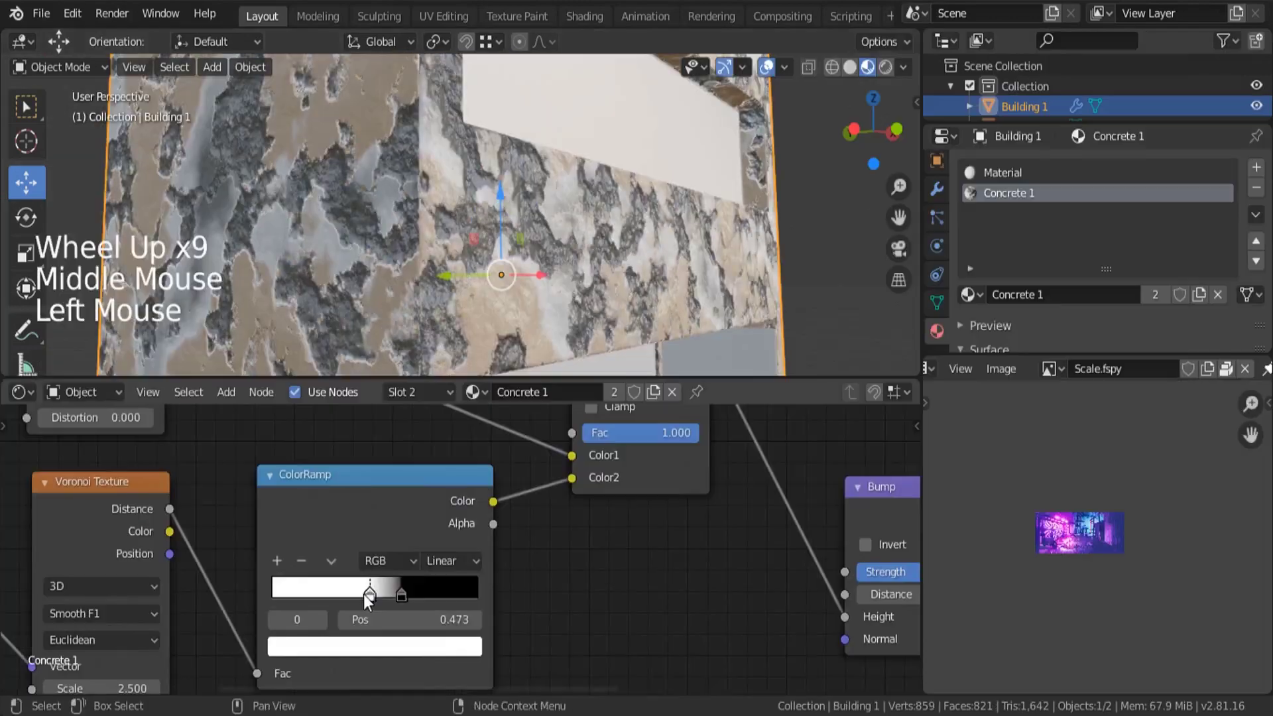
# - Move the ColorRamp stops of Building 1's Concrete 1 material closer together, with the black stop at position 0.645
pyautogui.moveTo(363, 594); pyautogui.dragTo(419, 594)
pyautogui.click(390, 590)
pyautogui.click(390, 595)
pyautogui.click(390, 593)
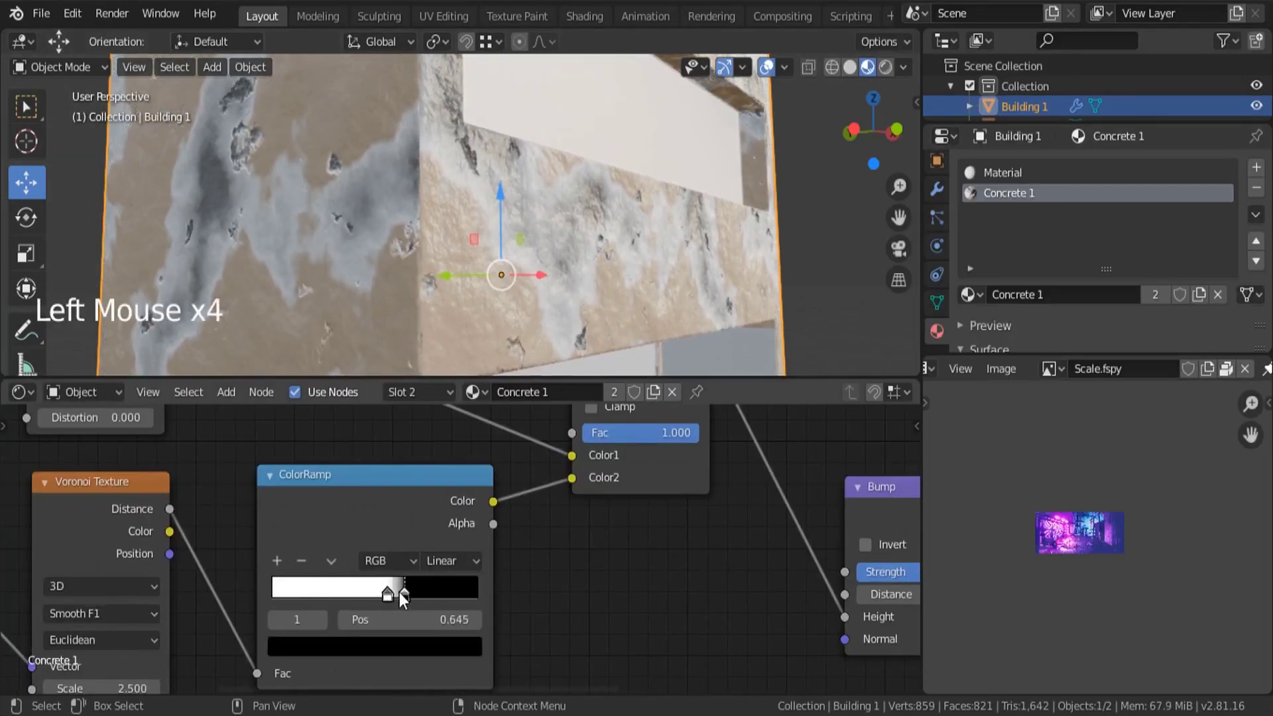
# - Examine the chipped patches and surface relief of the concrete sphere from different distances and angles
pyautogui.scroll(-4, 464, 212)
pyautogui.scroll(4, 579, 288)
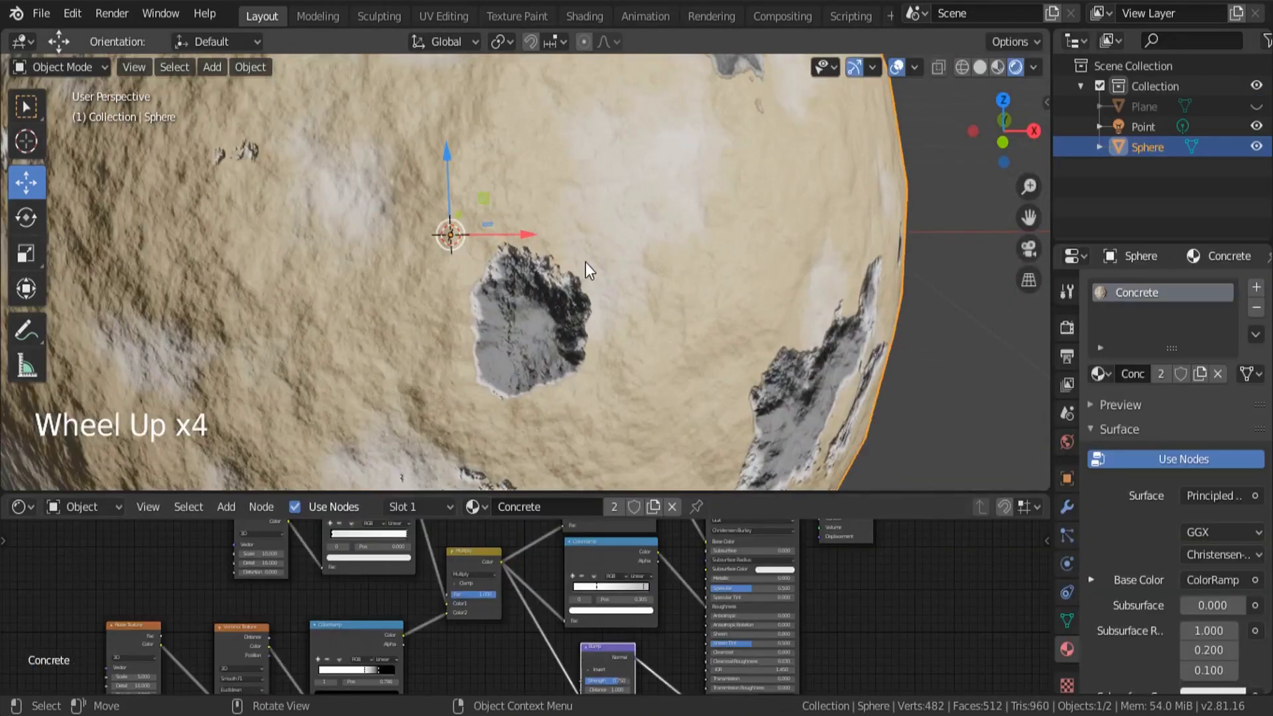
pyautogui.scroll(-4, 586, 262)
pyautogui.moveTo(554, 308); pyautogui.dragTo(474, 309, button='middle')
pyautogui.scroll(-2, 492, 444)
pyautogui.scroll(-1, 492, 444)
pyautogui.scroll(2, 460, 298)
pyautogui.scroll(-2, 443, 237)
pyautogui.scroll(1, 443, 237)
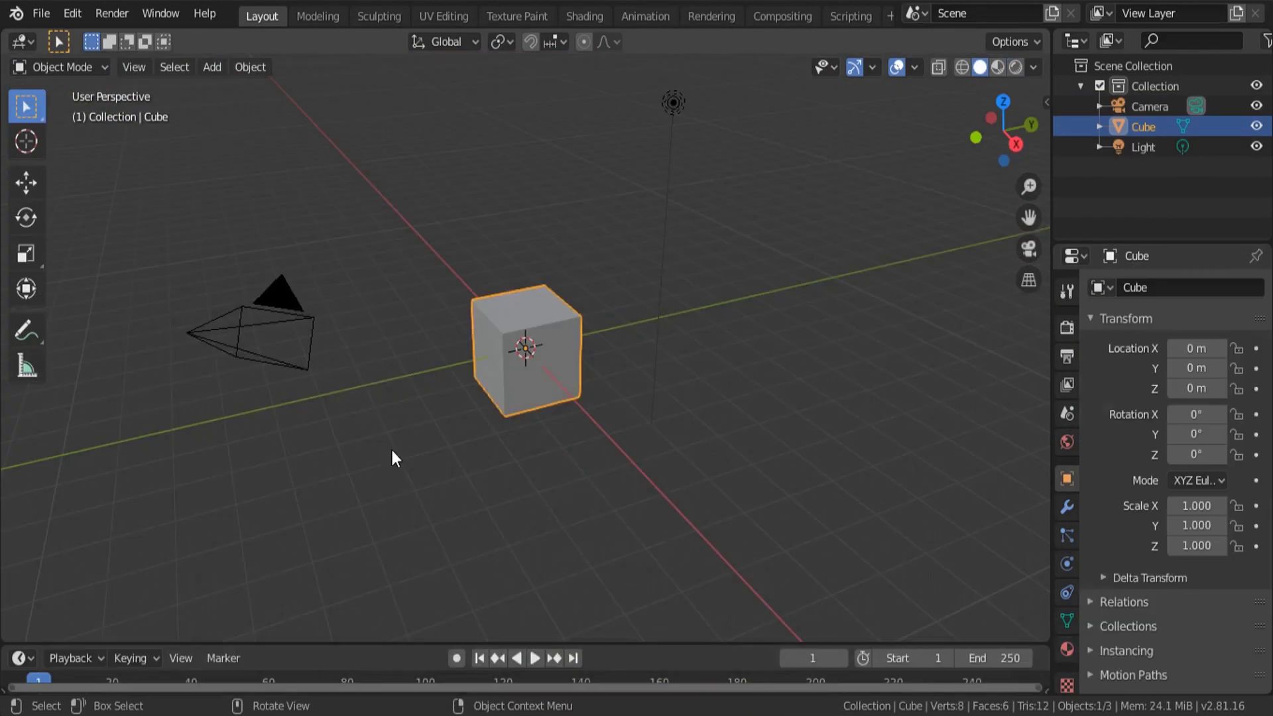
# - Delete all the default objects from the scene
pyautogui.press('a')
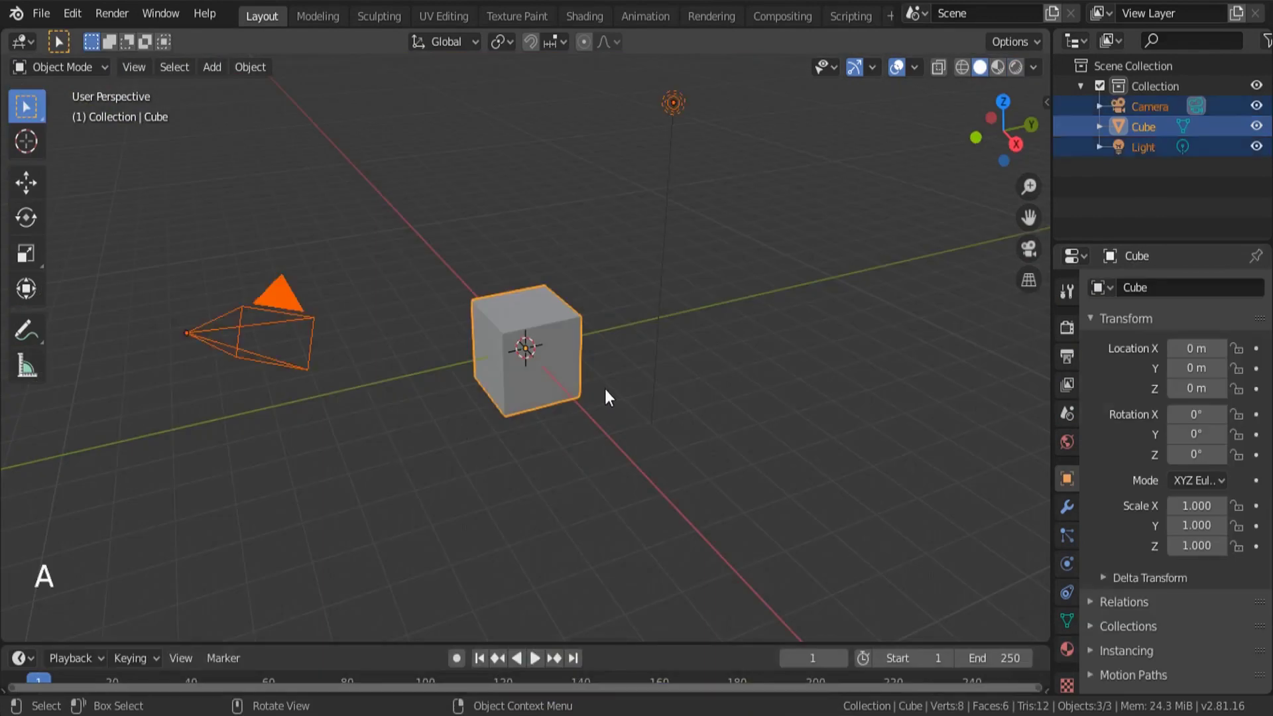
pyautogui.press('x')
pyautogui.click(583, 388)
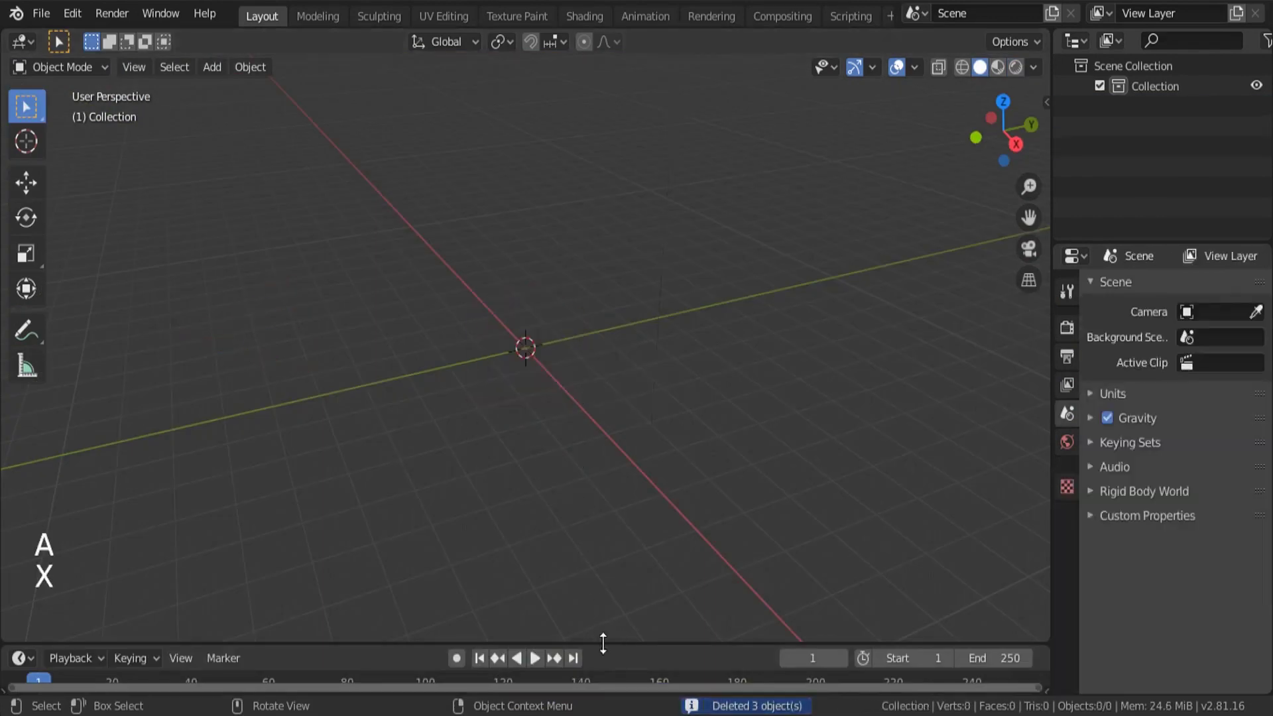
# - Enlarge the timeline area to about half the window height and turn it into a Shader Editor
pyautogui.moveTo(603, 643); pyautogui.dragTo(604, 376)
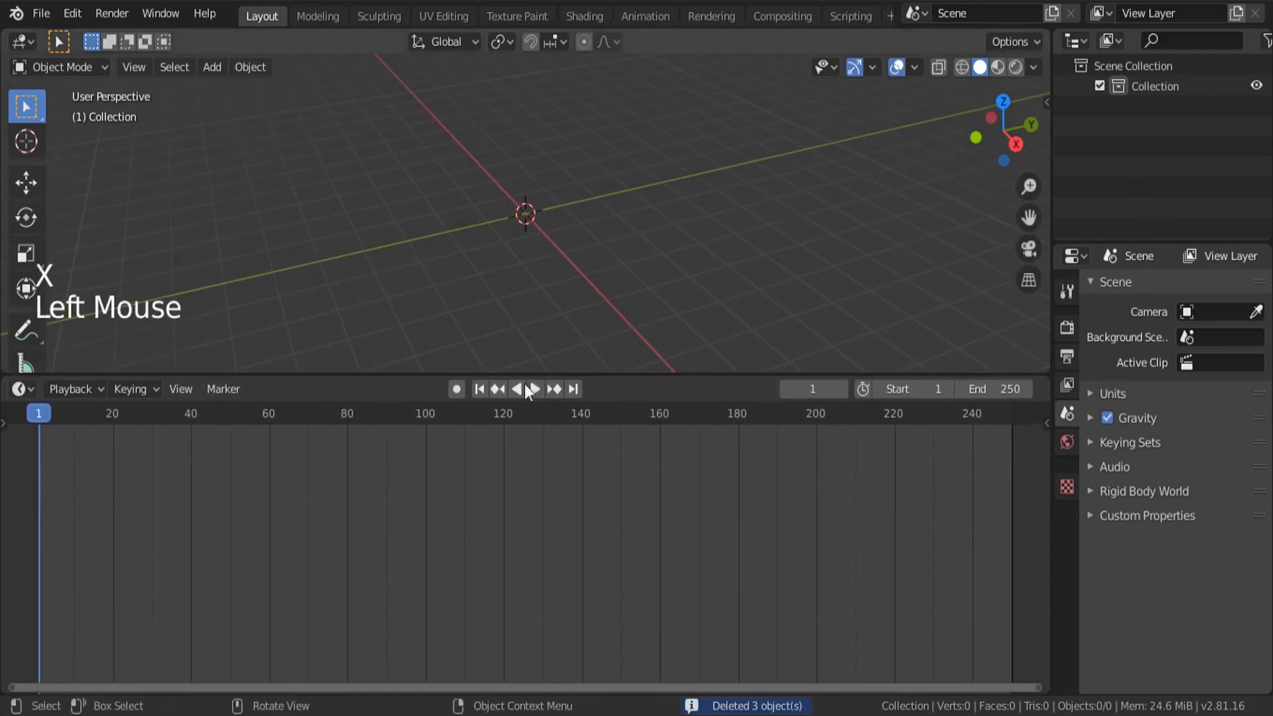
pyautogui.click(19, 389)
pyautogui.click(94, 530)
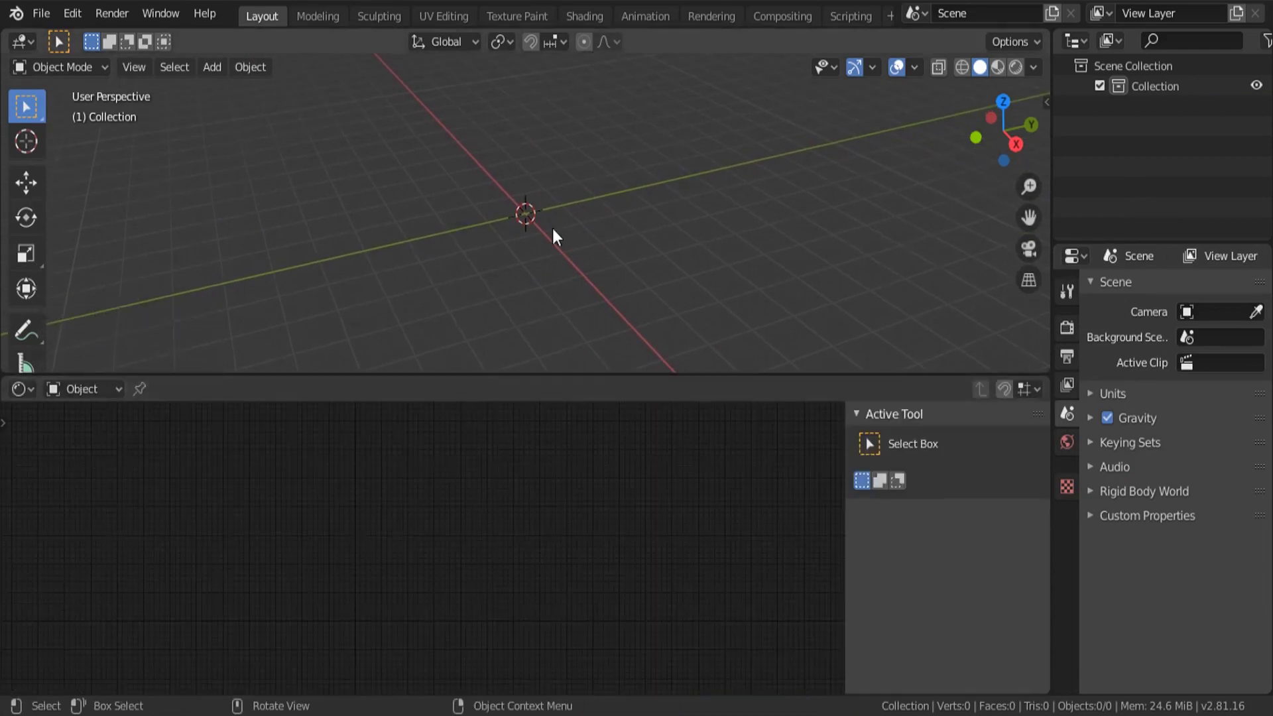
# - Add a mesh plane at the scene origin
pyautogui.hotkey('shift', 'a')
pyautogui.moveTo(588, 186)
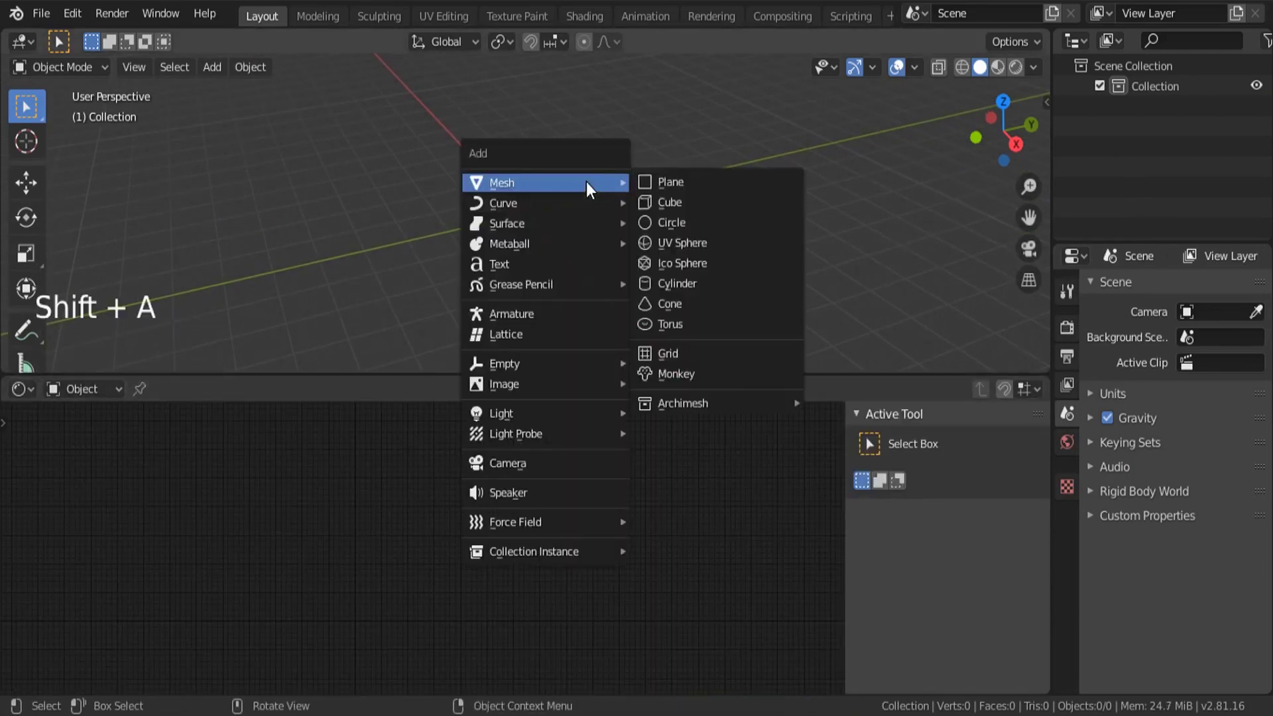
pyautogui.click(676, 184)
pyautogui.scroll(10, 571, 213)
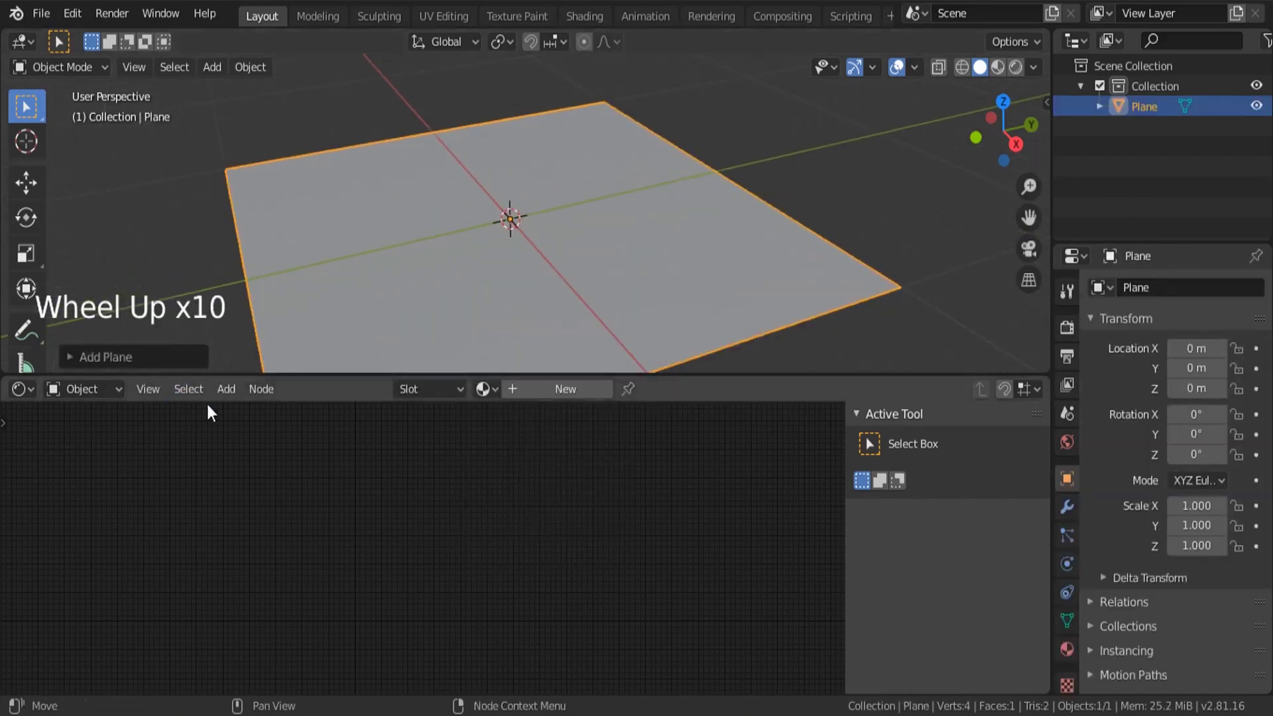
# - Create a new material named Concrete for the plane and show its material properties
pyautogui.click(569, 391)
pyautogui.click(534, 389)
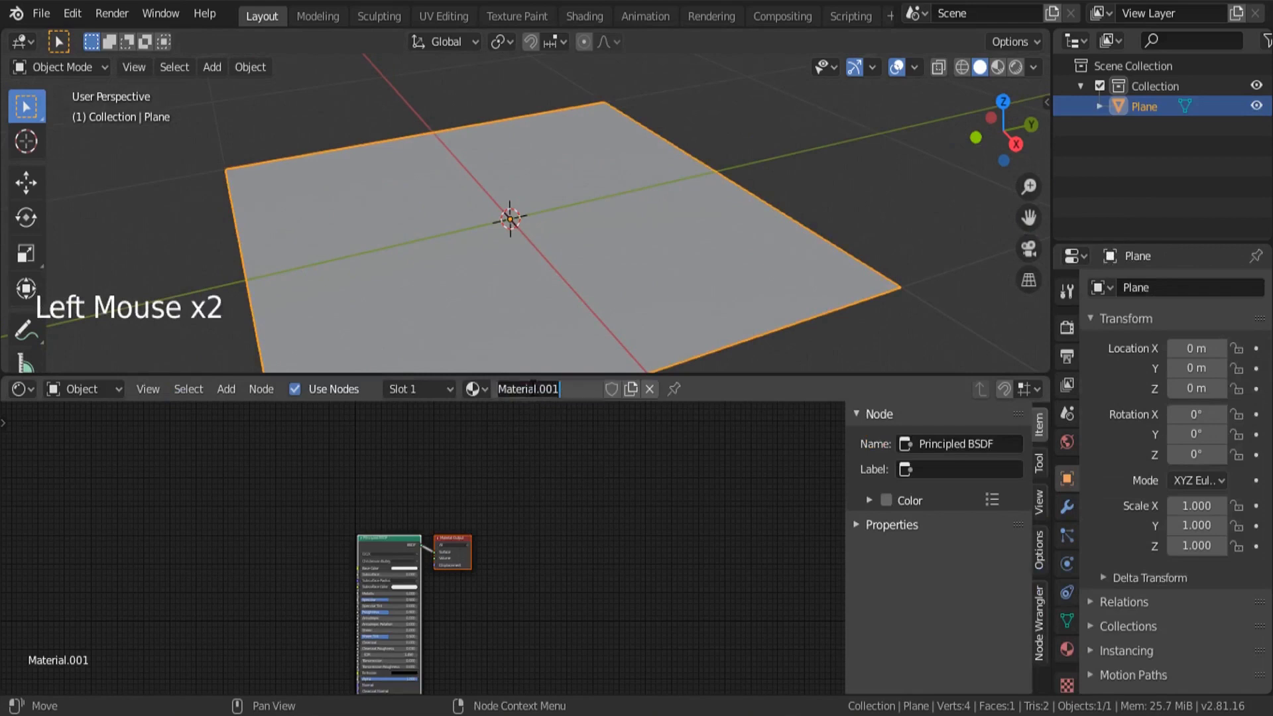
pyautogui.write('Concrete')
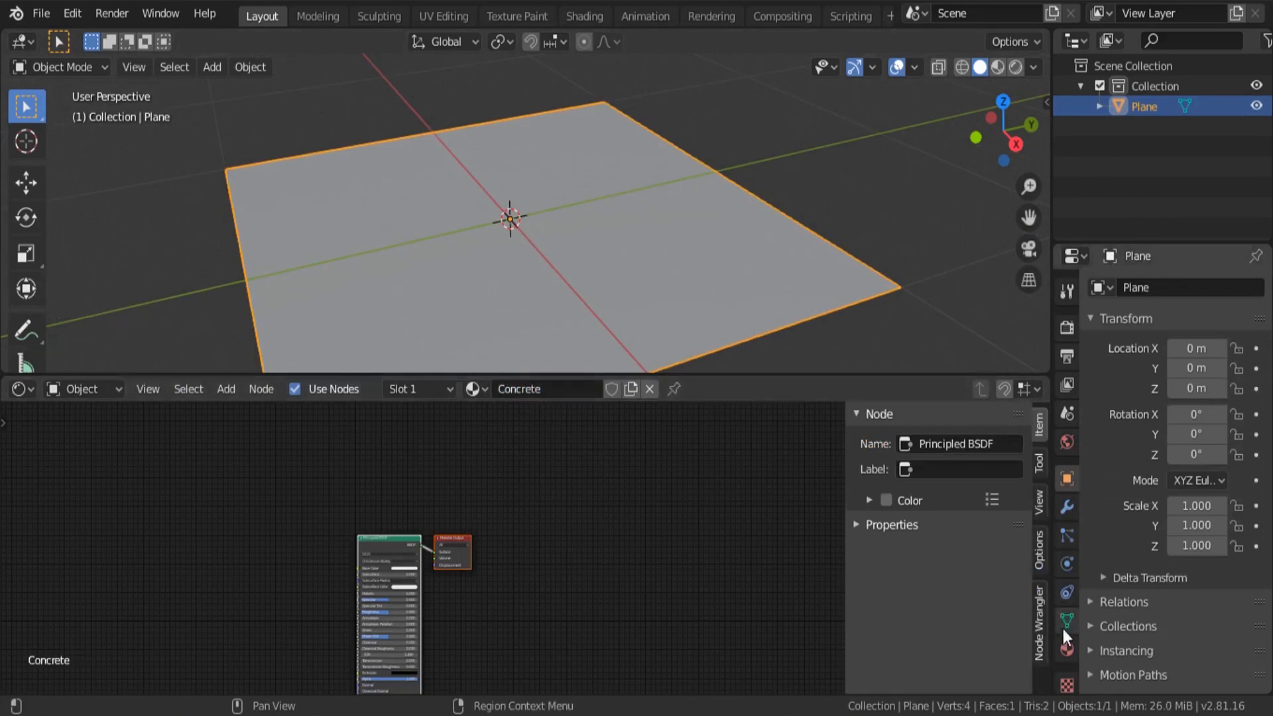
pyautogui.click(1067, 649)
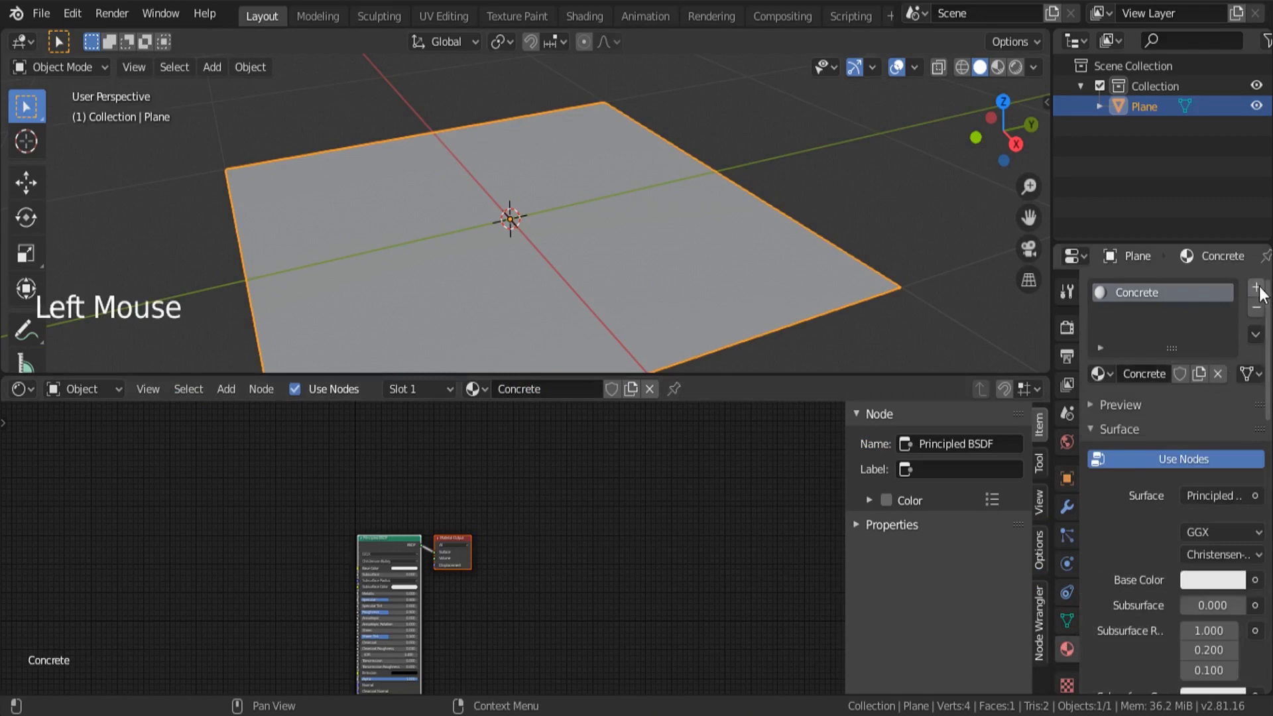
# - Hide the Shader Editor's sidebar and add a Voronoi Texture node before the Principled BSDF
pyautogui.moveTo(464, 584); pyautogui.dragTo(641, 593, button='middle')
pyautogui.press('n')
pyautogui.scroll(2, 426, 635)
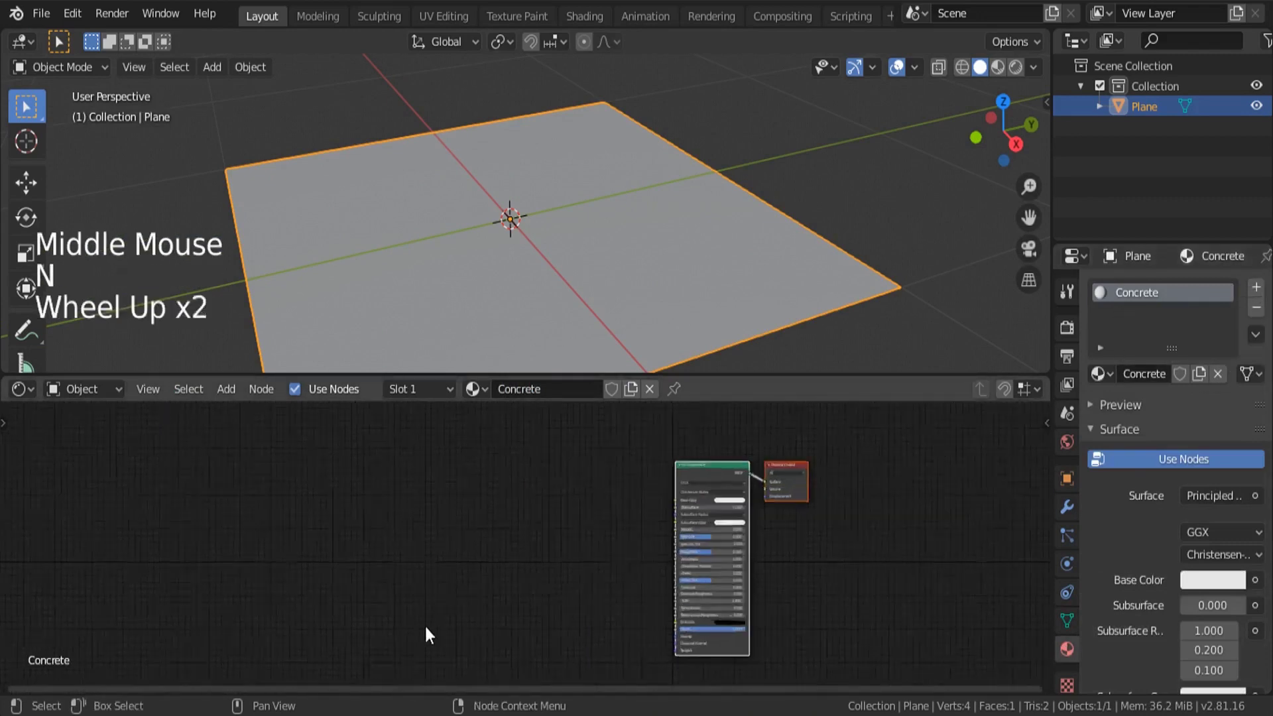
pyautogui.scroll(5, 426, 636)
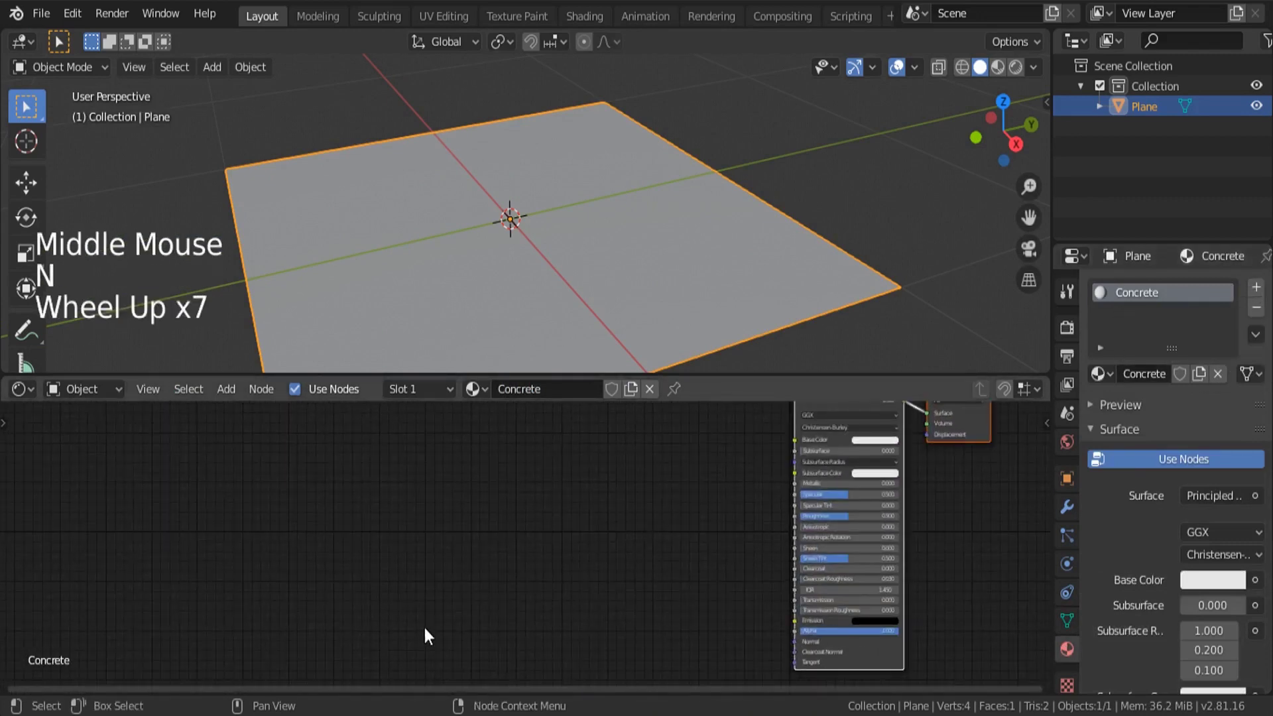
pyautogui.hotkey('shift', 'a')
pyautogui.click(423, 476)
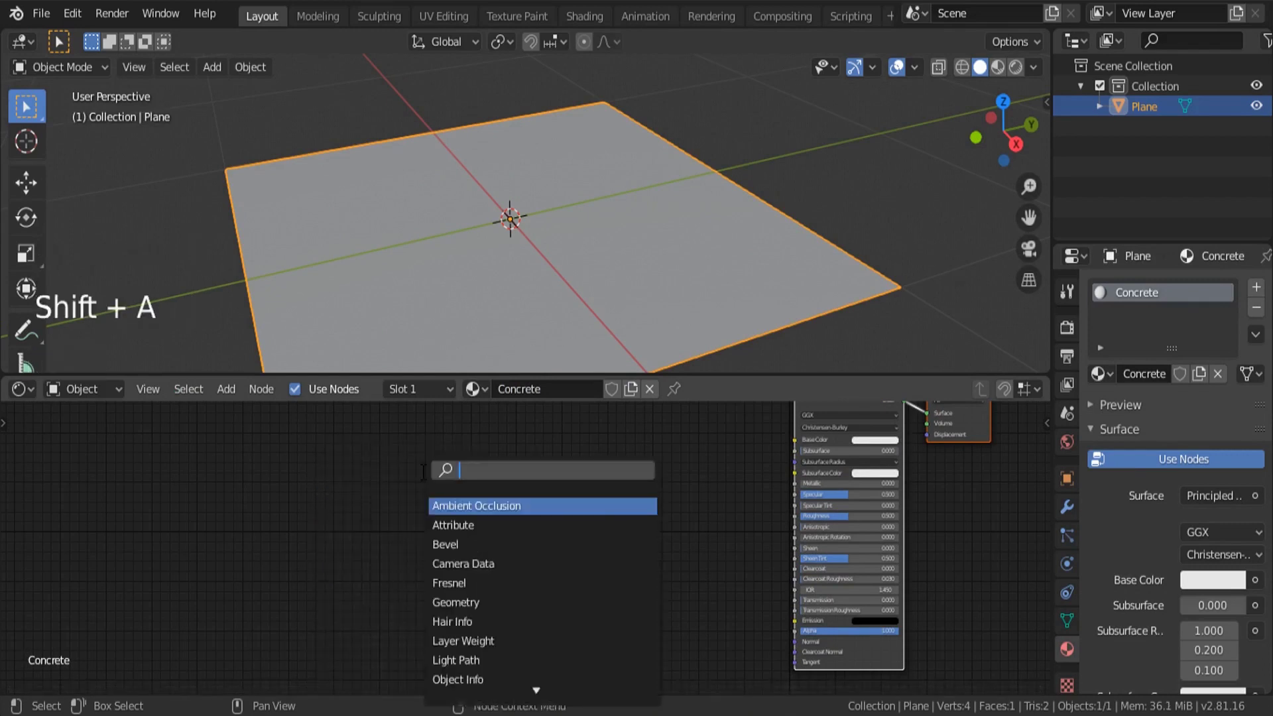
pyautogui.write('voro')
pyautogui.press('Return')
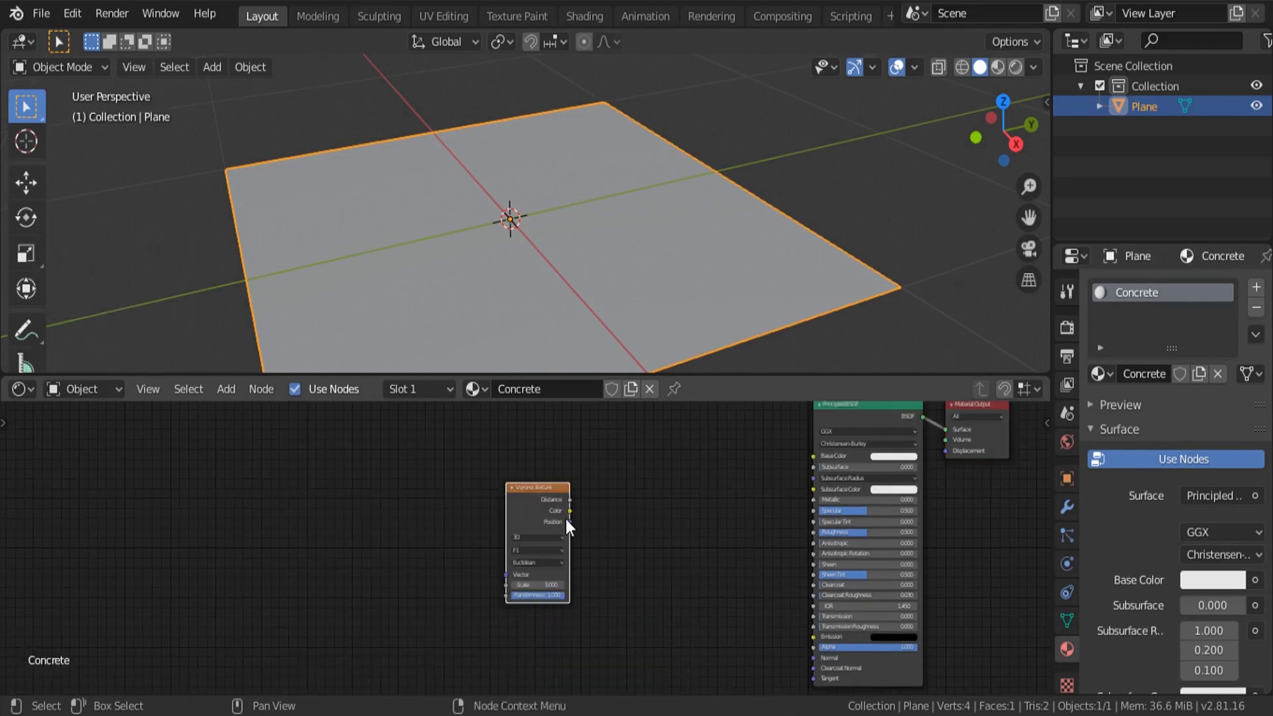
# - Add a Noise Texture node in front of the Voronoi Texture node
pyautogui.scroll(4, 535, 506)
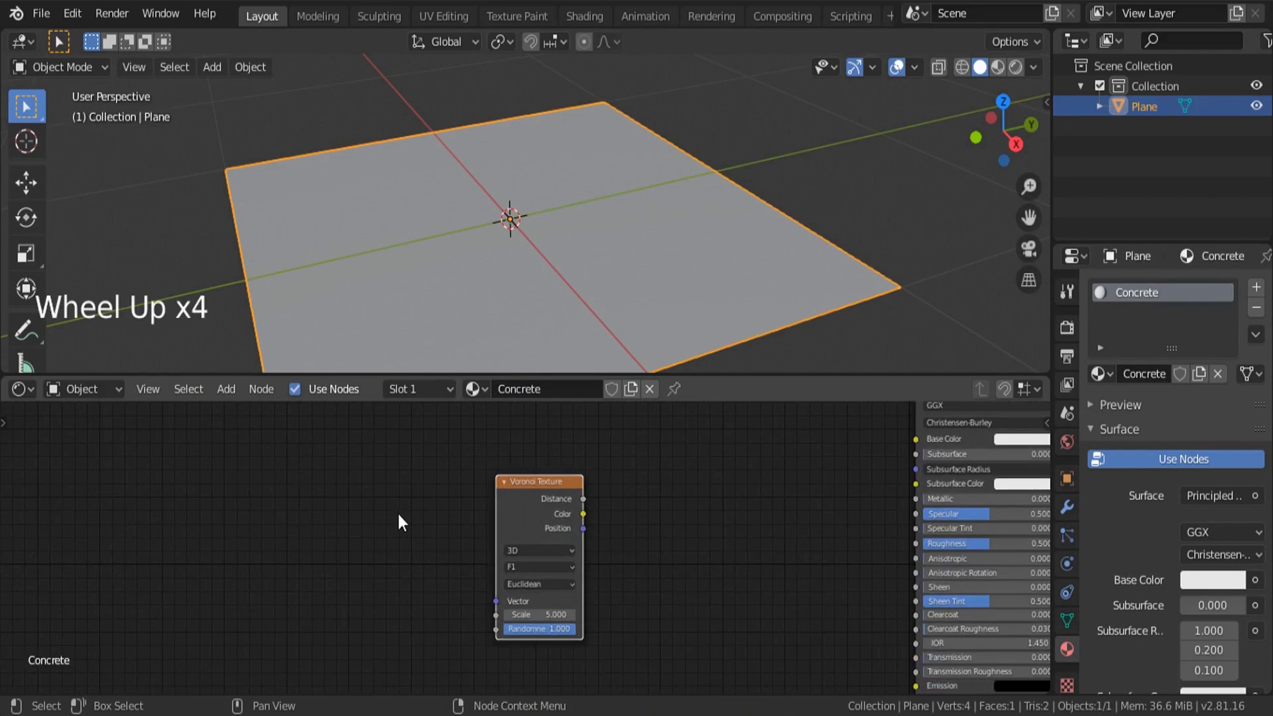
pyautogui.hotkey('shift', 'a')
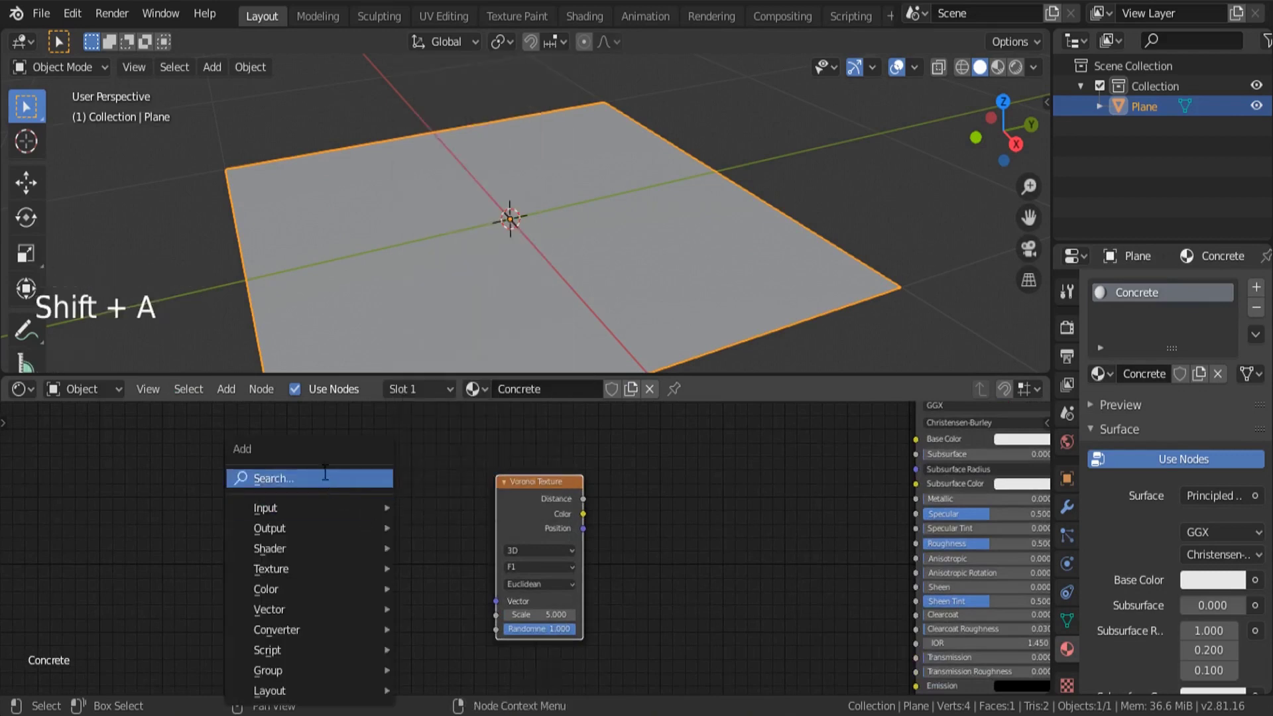
pyautogui.click(325, 475)
pyautogui.write('noi')
pyautogui.press('Return')
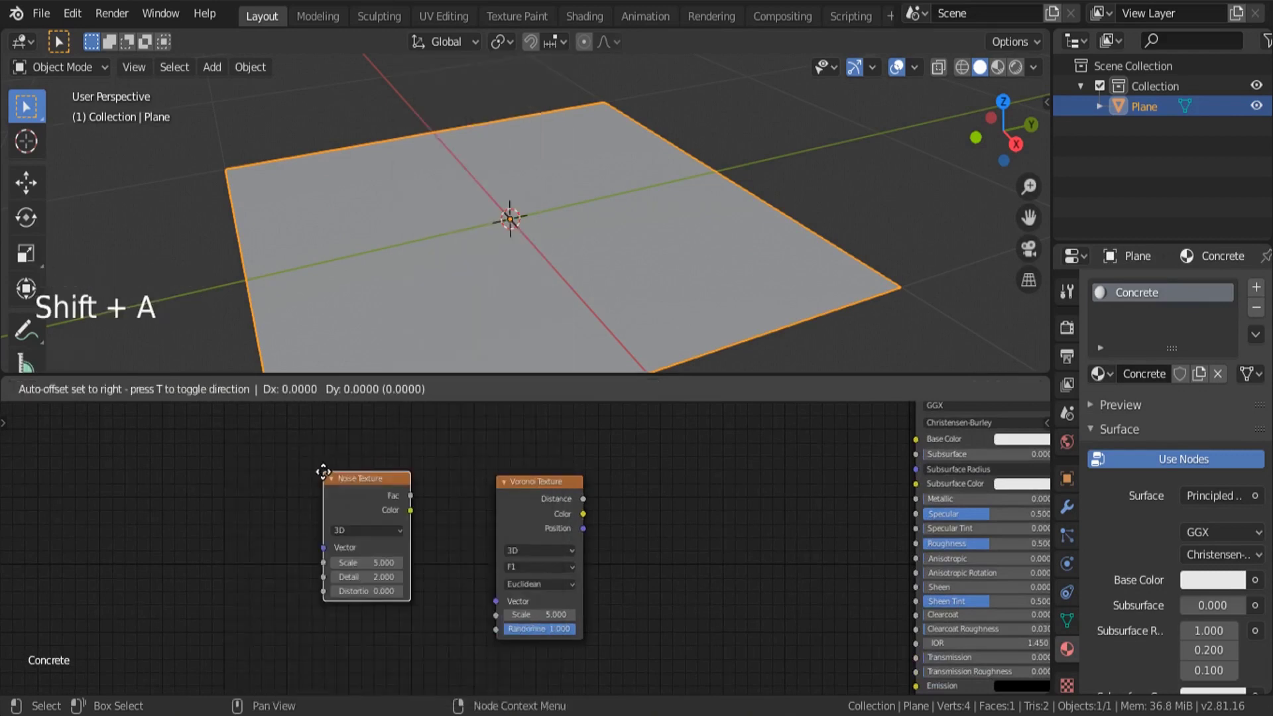
pyautogui.click(323, 472)
pyautogui.scroll(5, 514, 533)
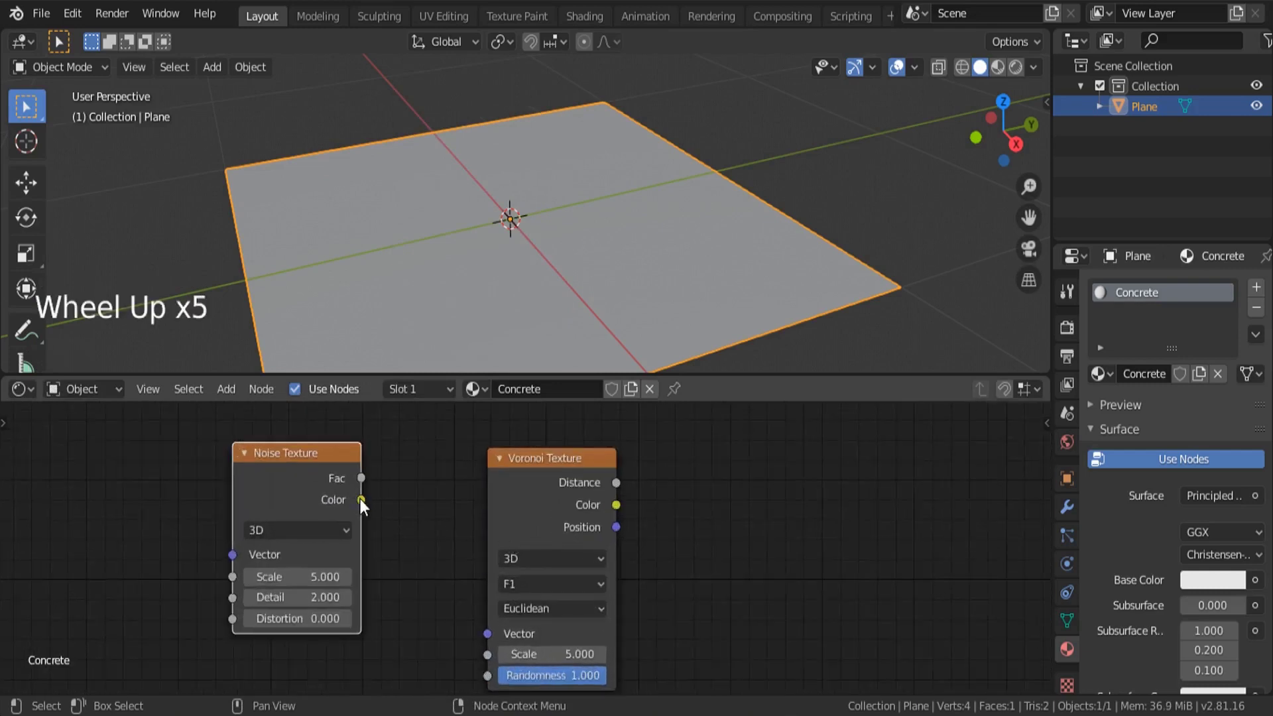
# - Link the Noise Texture's Color to the Voronoi's Vector, and the Voronoi's Color to the Principled BSDF's Base Color
pyautogui.moveTo(360, 499); pyautogui.dragTo(485, 638)
pyautogui.moveTo(485, 638); pyautogui.dragTo(414, 638, button='middle')
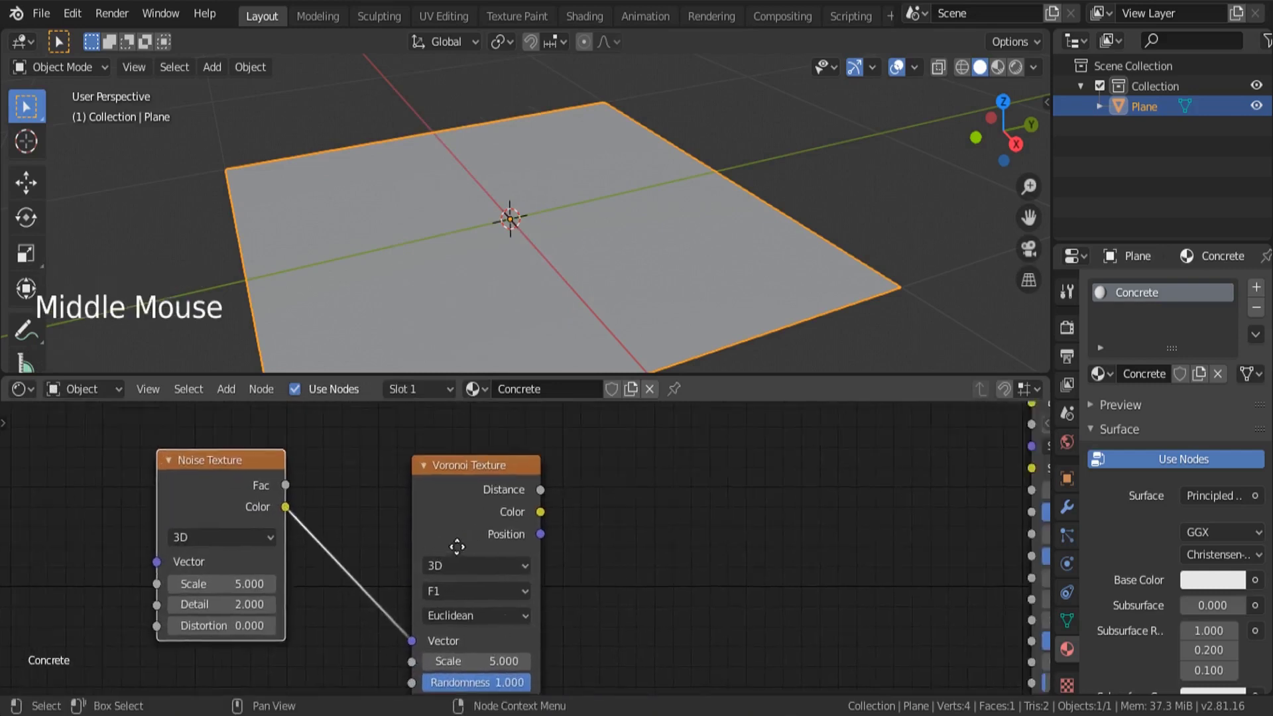
pyautogui.scroll(-4, 379, 551)
pyautogui.moveTo(385, 535); pyautogui.dragTo(743, 455)
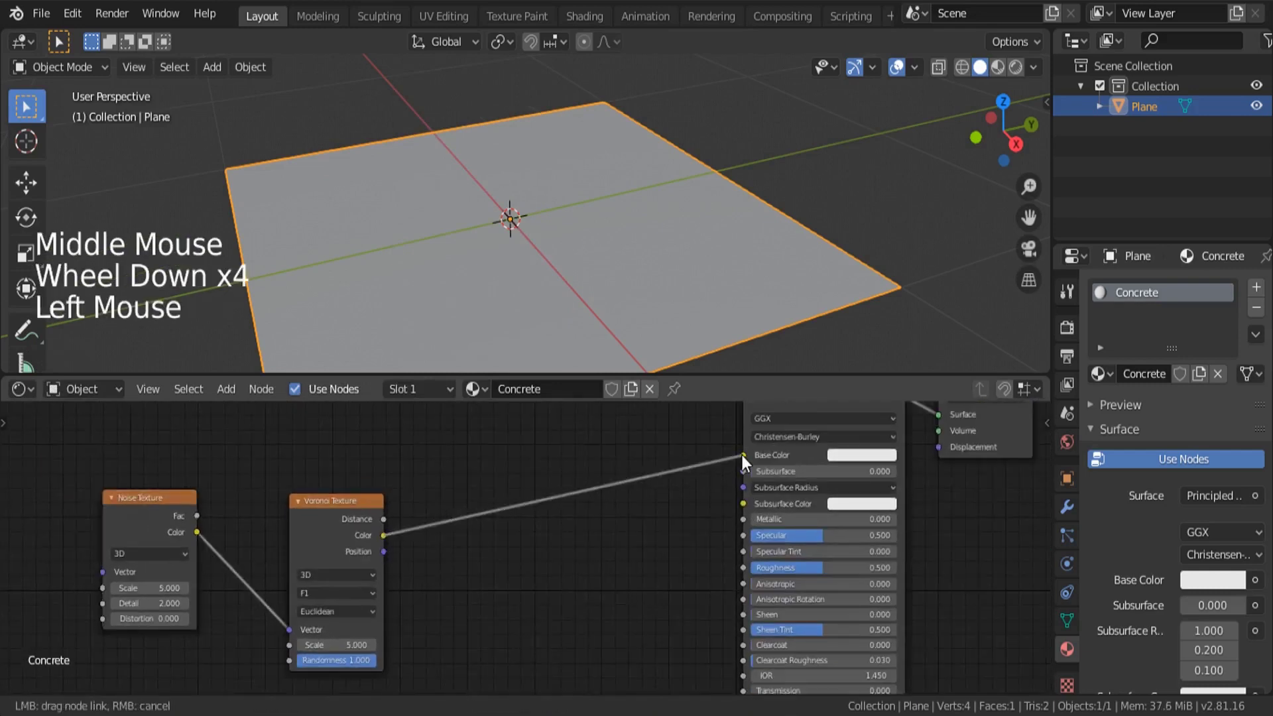
# - Display the plane in Material Preview shading
pyautogui.press('z')
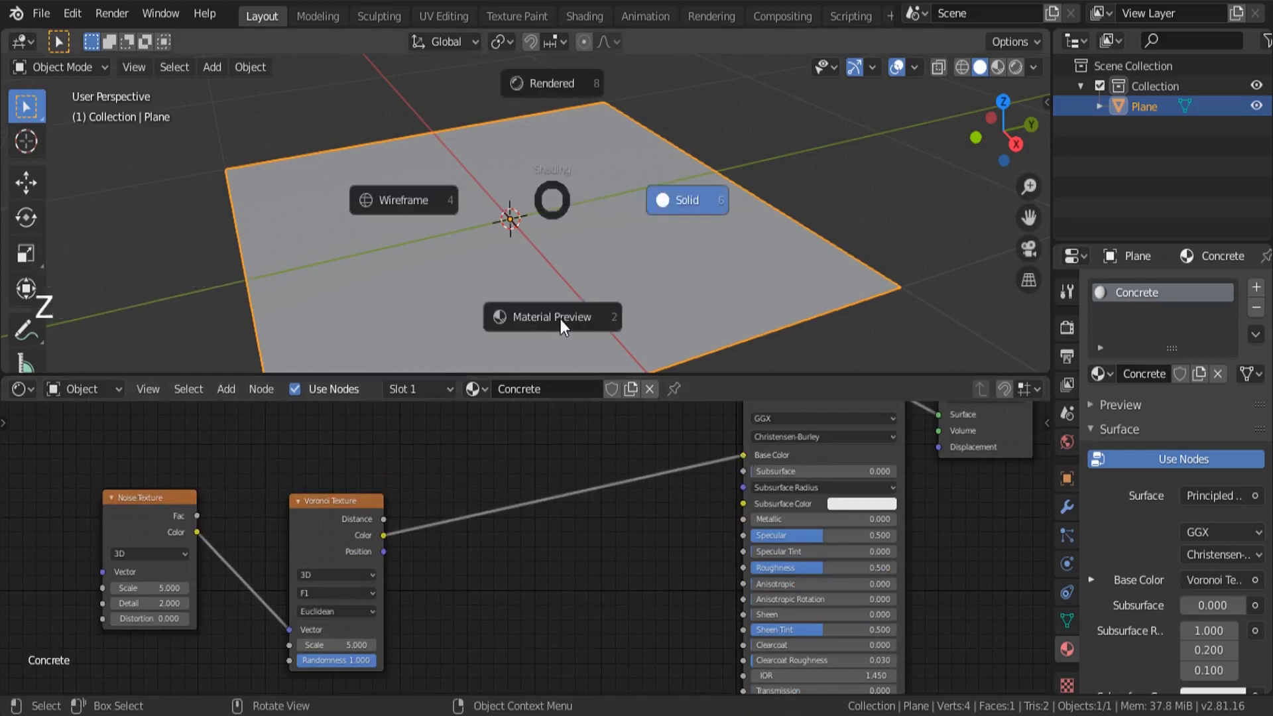
pyautogui.click(560, 319)
pyautogui.moveTo(560, 320)
pyautogui.mouseDown(button='middle')
pyautogui.moveTo(575, 298)
pyautogui.moveTo(550, 337)
pyautogui.mouseUp(button='middle')
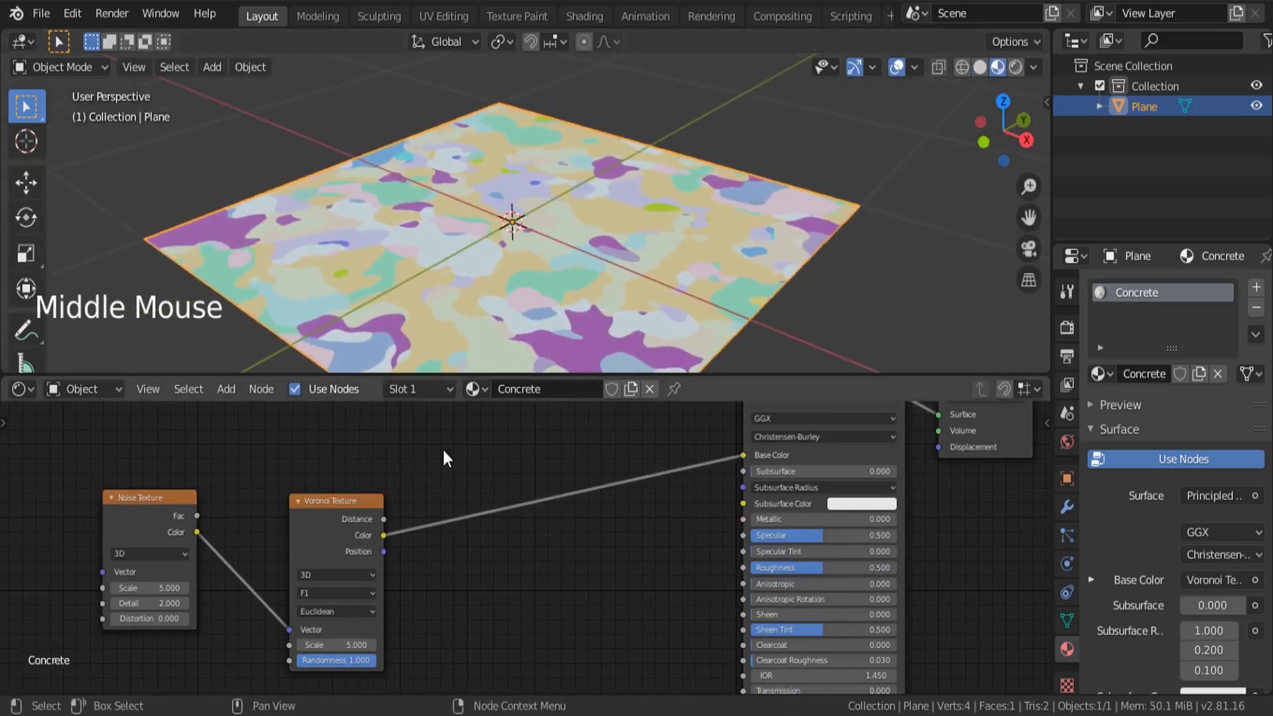
# - Change the Voronoi Texture's feature output to Smooth F1
pyautogui.scroll(6, 335, 614)
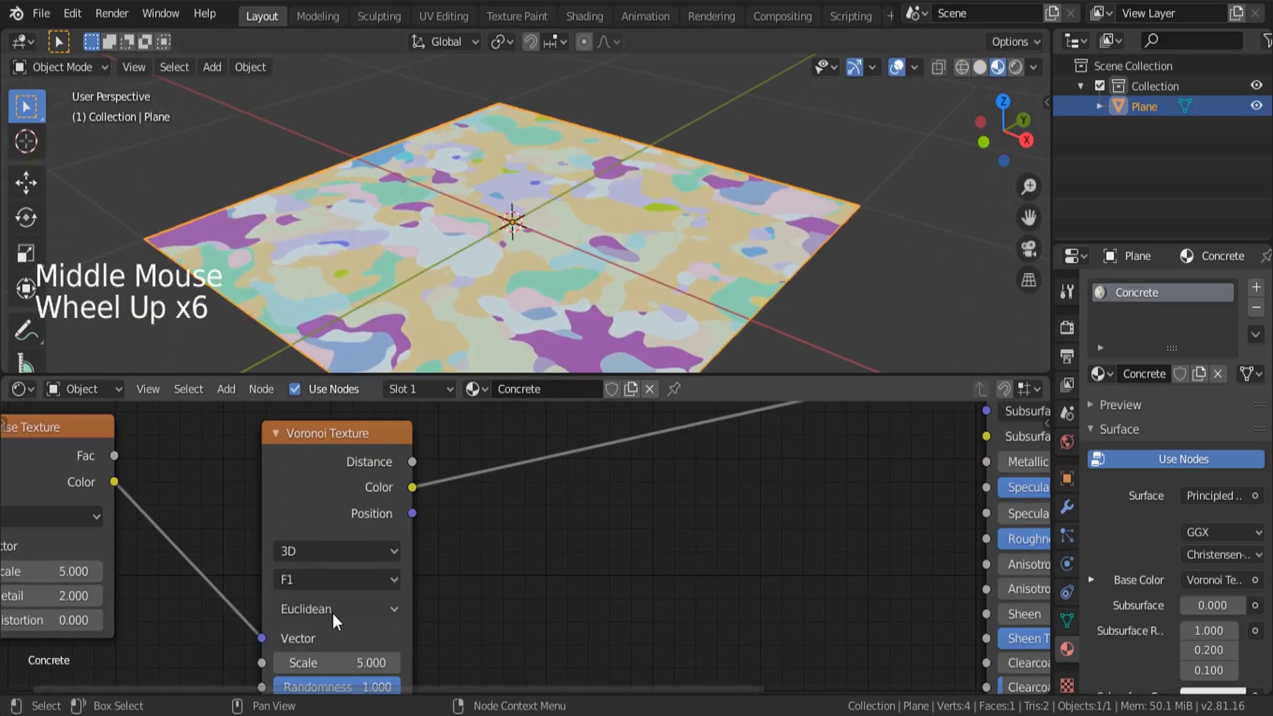
pyautogui.click(296, 580)
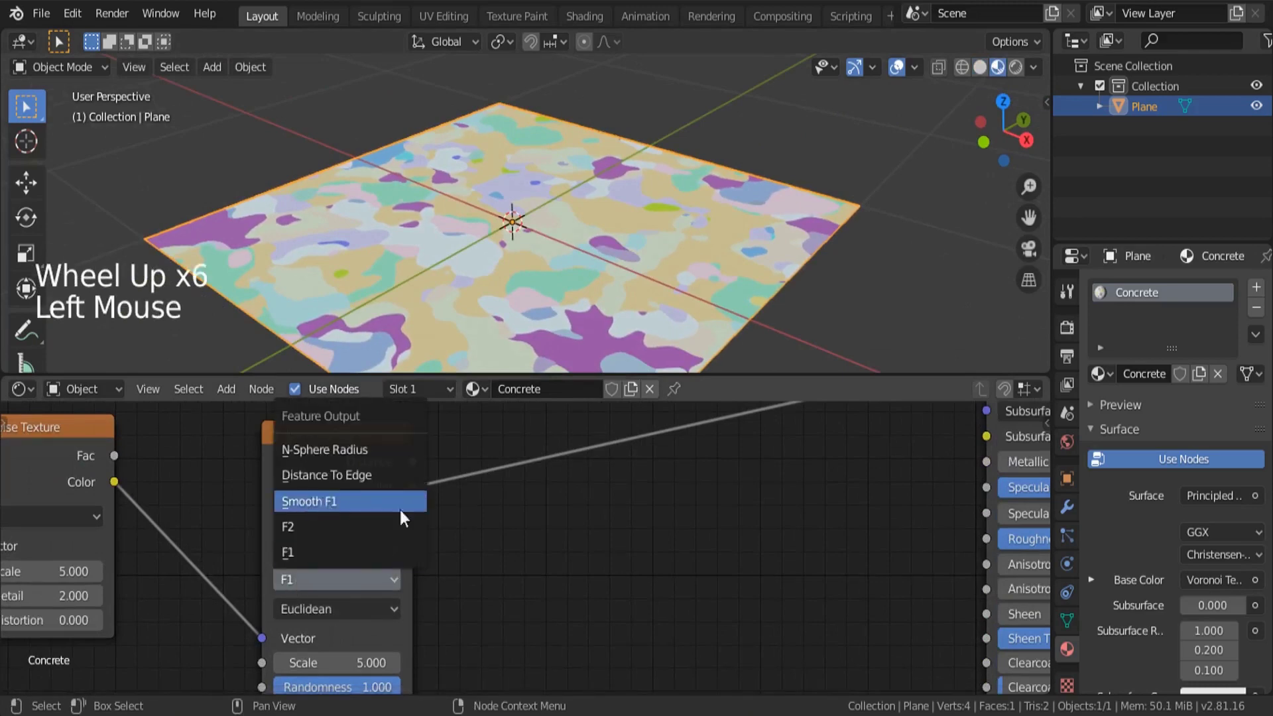
pyautogui.scroll(4, 307, 330)
pyautogui.scroll(3, 272, 318)
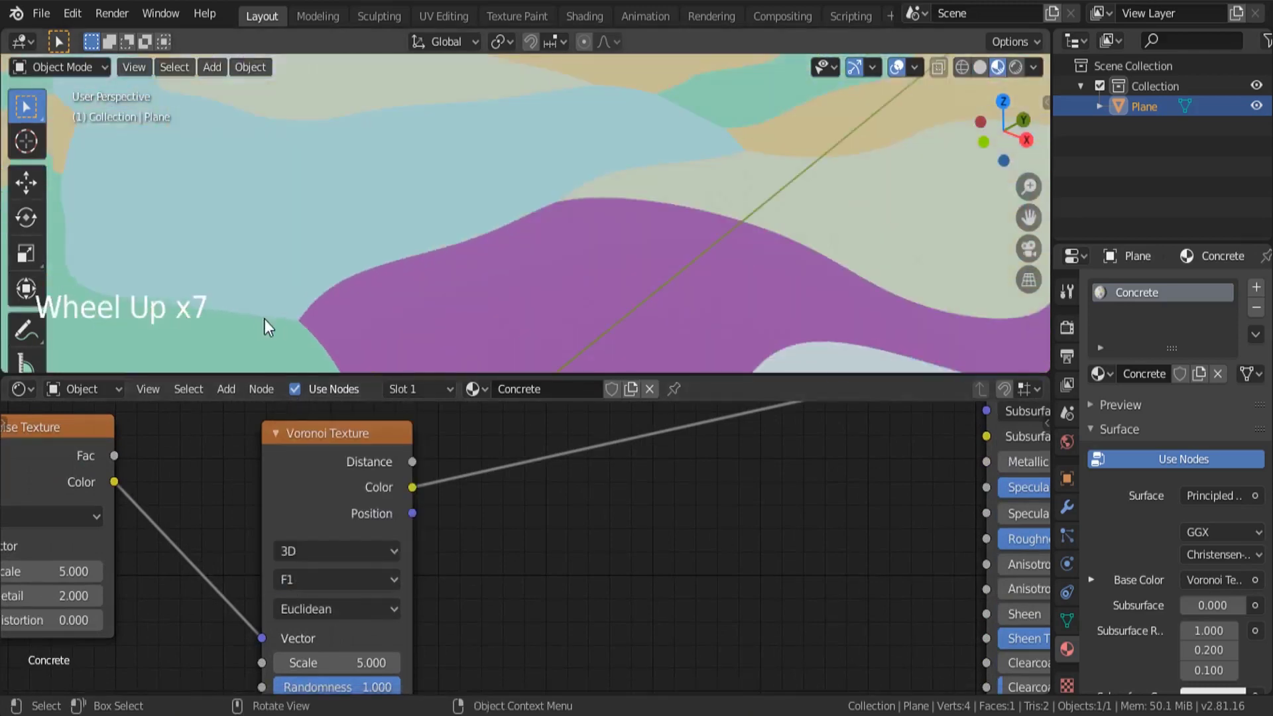
pyautogui.scroll(-7, 335, 300)
pyautogui.click(305, 578)
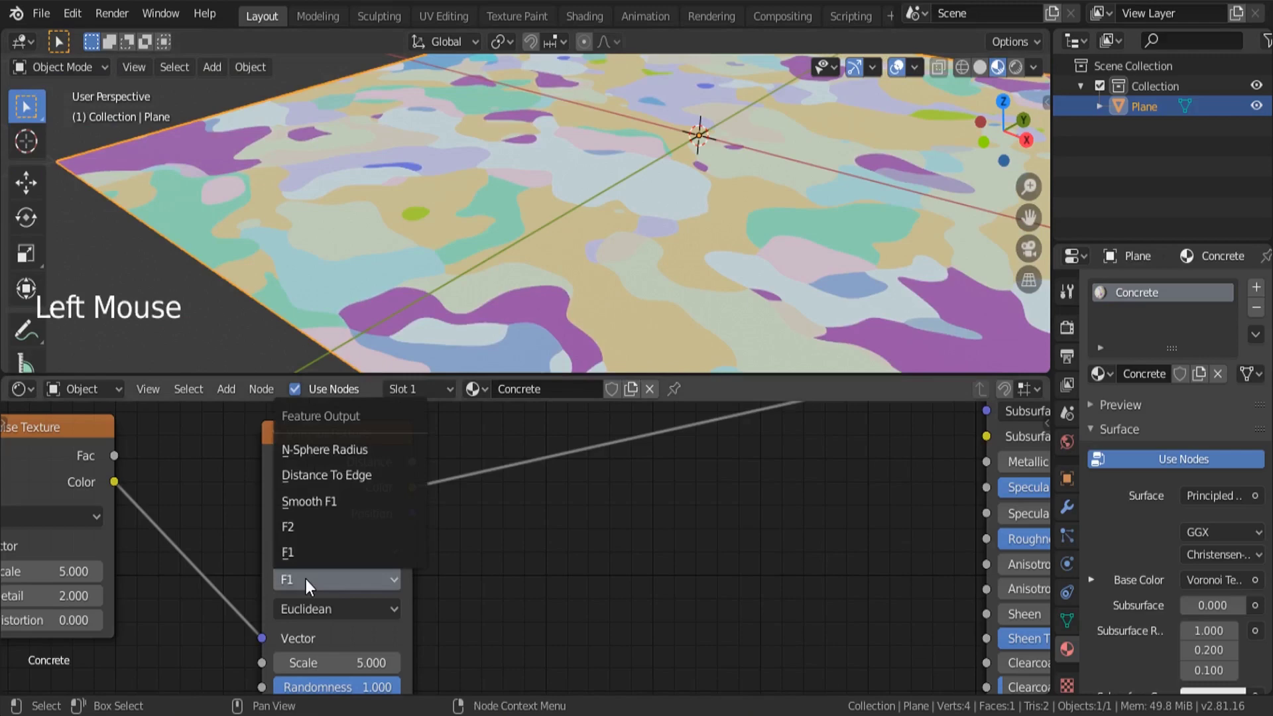
pyautogui.click(327, 501)
pyautogui.scroll(-2, 201, 291)
pyautogui.moveTo(351, 509); pyautogui.dragTo(588, 515, button='middle')
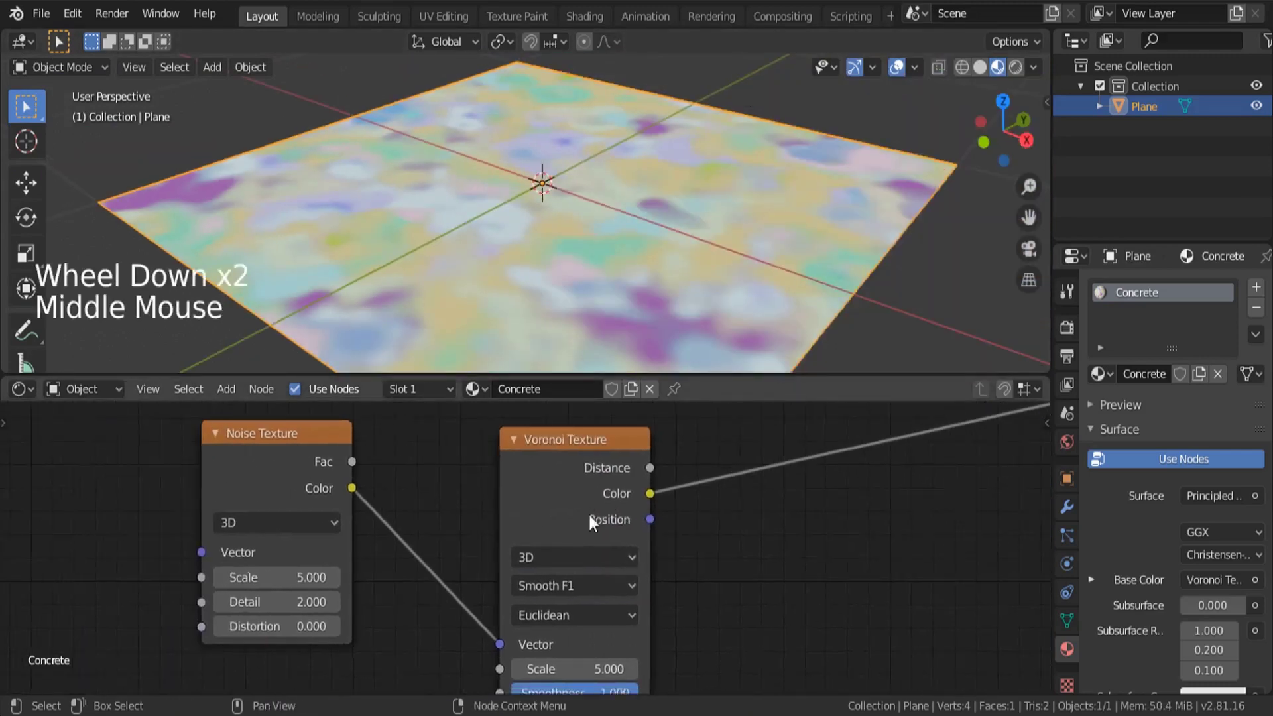
# - Set the Noise Texture's Detail to 16
pyautogui.moveTo(329, 610); pyautogui.dragTo(306, 537, button='middle')
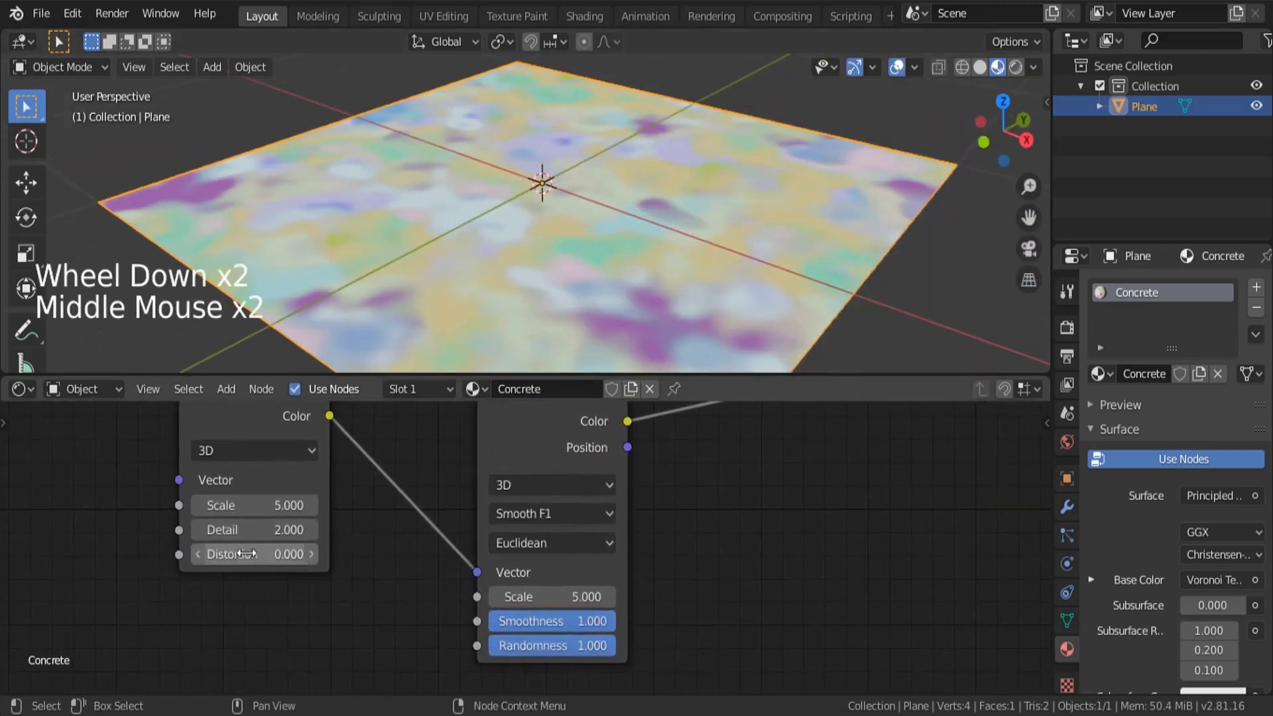
pyautogui.moveTo(243, 530); pyautogui.dragTo(305, 531)
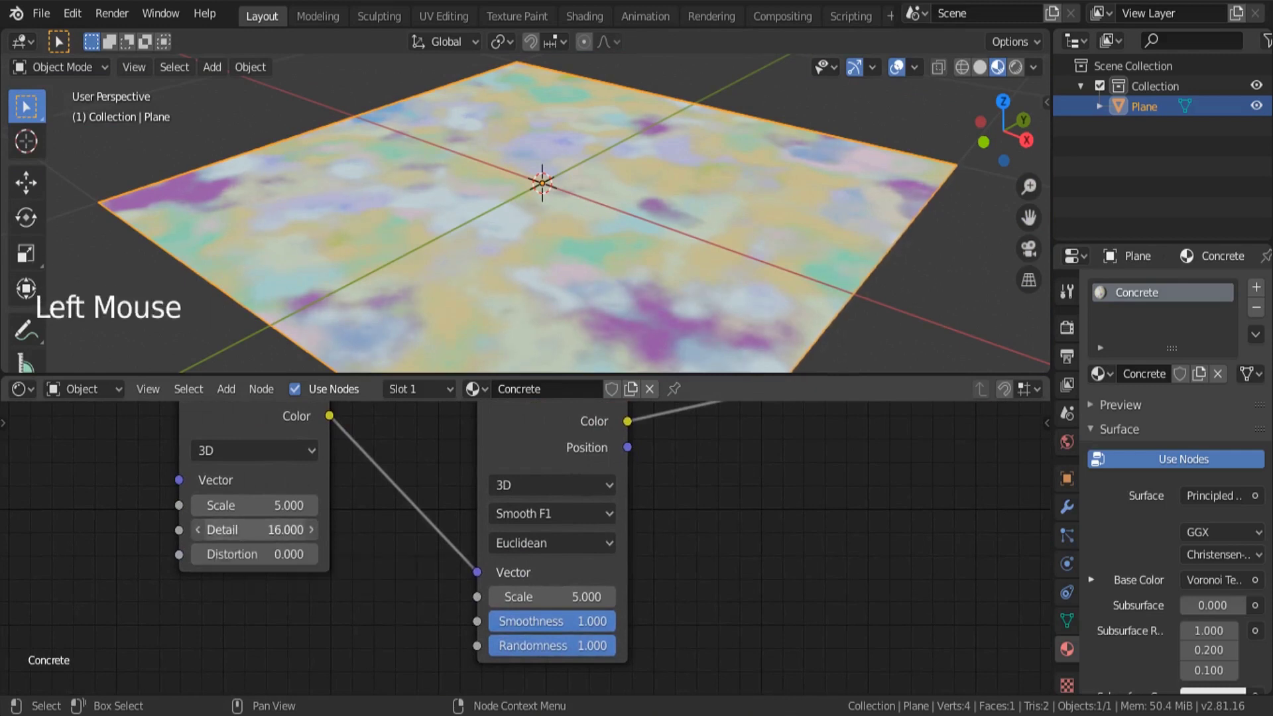
pyautogui.scroll(-2, 301, 569)
pyautogui.scroll(-2, 302, 570)
pyautogui.scroll(4, 471, 579)
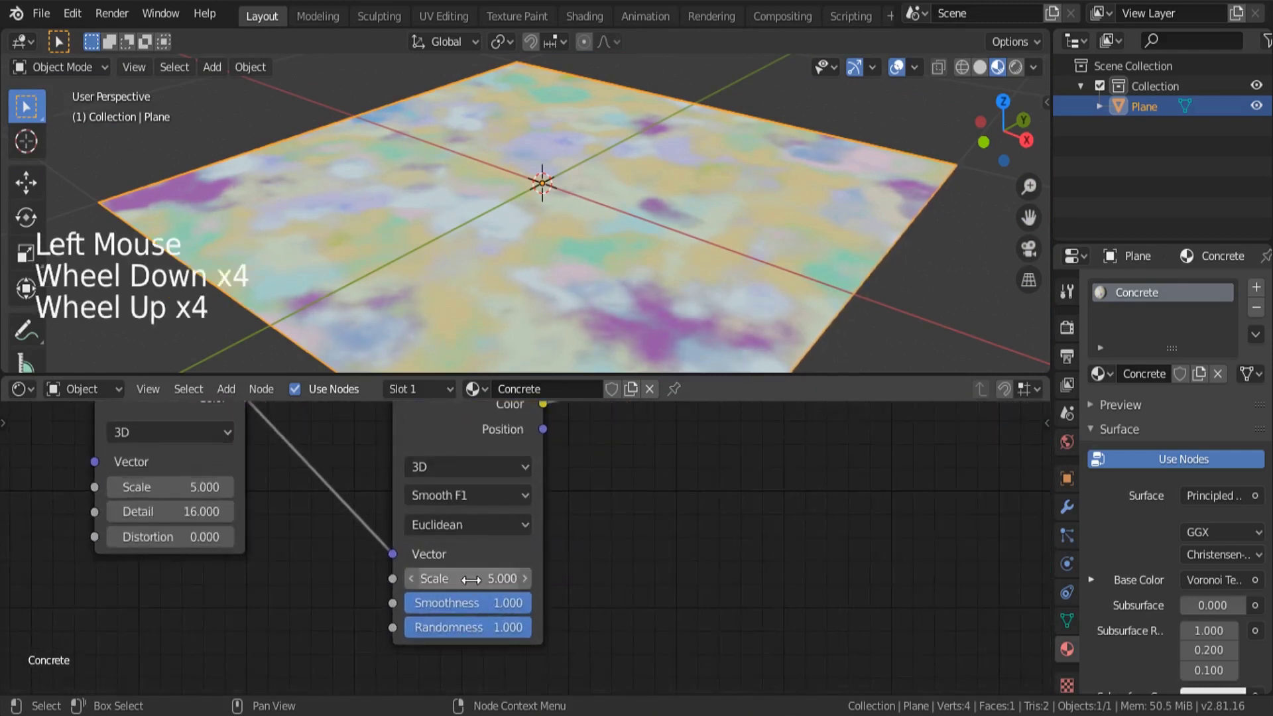
# - Set the Voronoi Texture's Scale to 2.5
pyautogui.click(470, 579)
pyautogui.write('2.')
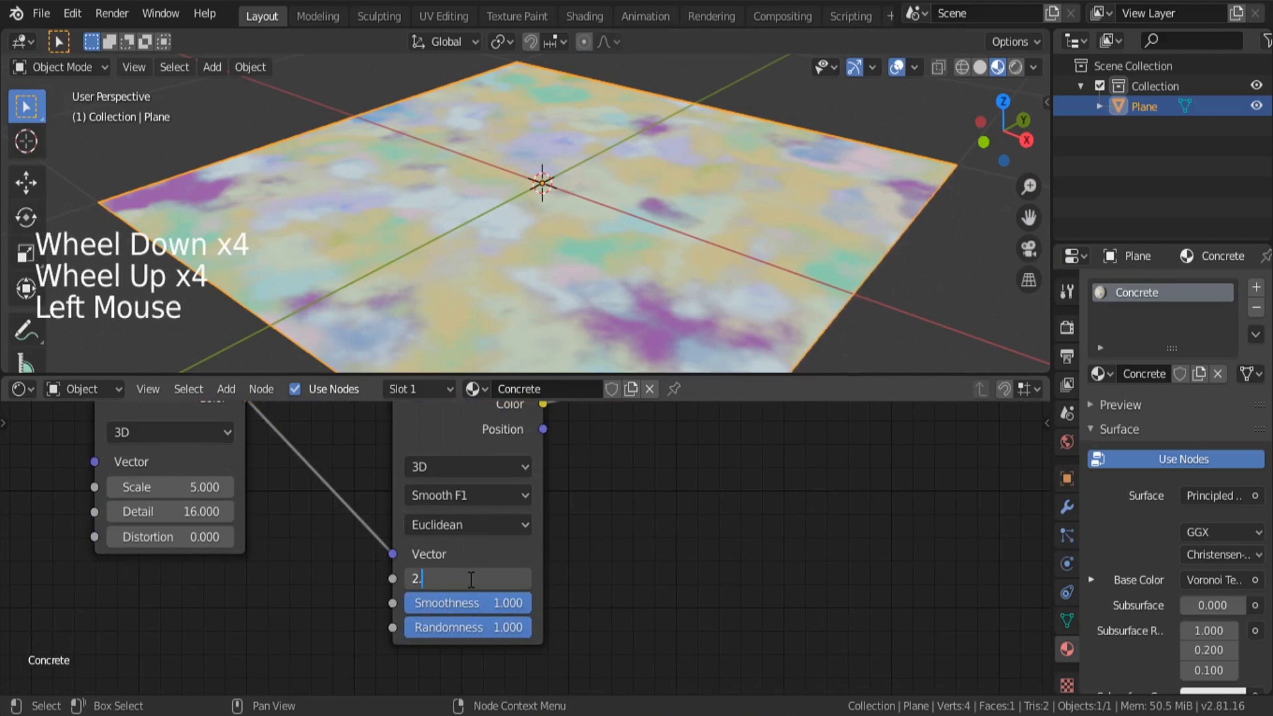
pyautogui.write('5')
pyautogui.press('Return')
# - Add a ColorRamp node on the link between the Voronoi Texture's Color and the Principled BSDF's Base Color
pyautogui.scroll(-5, 464, 584)
pyautogui.moveTo(584, 521); pyautogui.dragTo(528, 575, button='middle')
pyautogui.hotkey('shift', 'a')
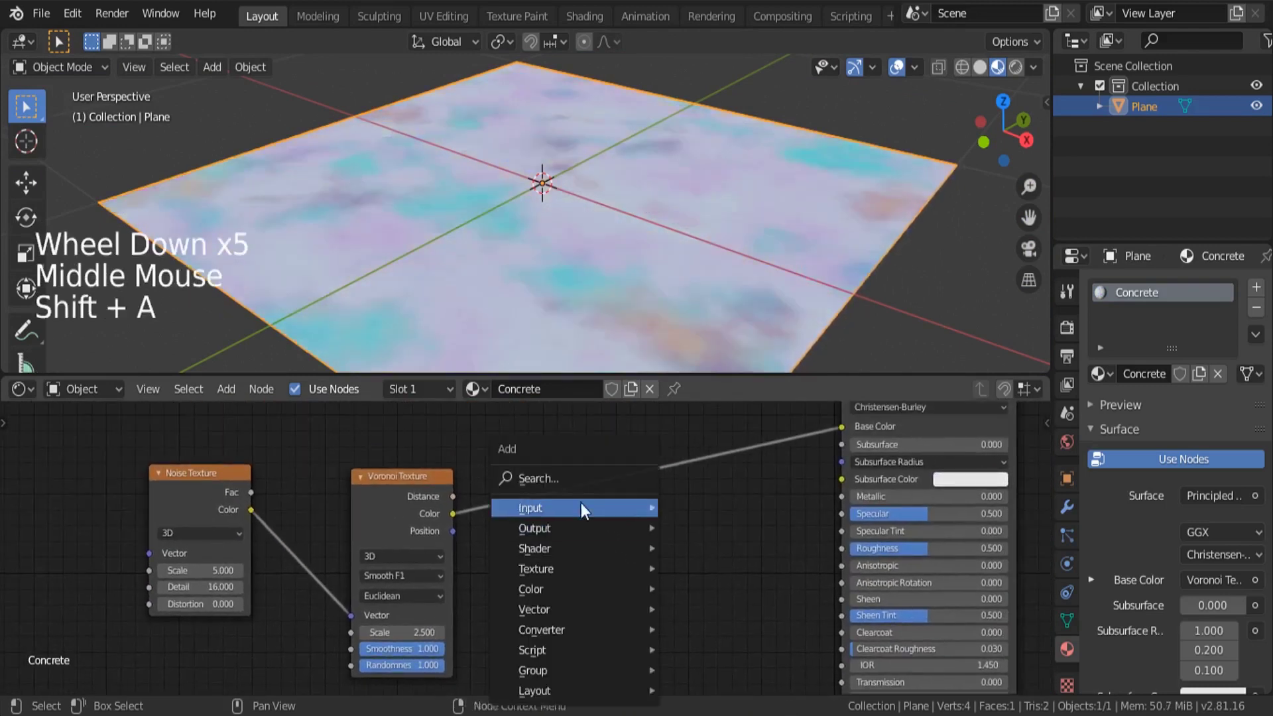
pyautogui.click(551, 484)
pyautogui.write('ramp')
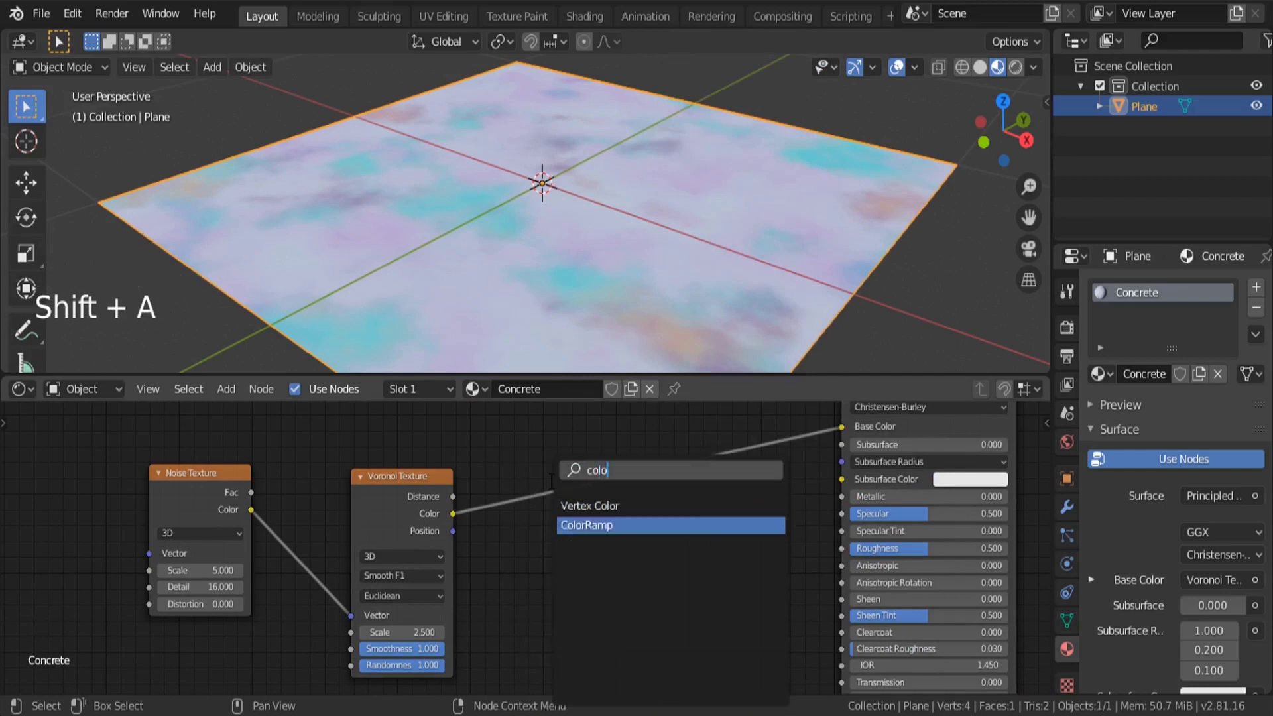
pyautogui.press('Return')
pyautogui.click(528, 464)
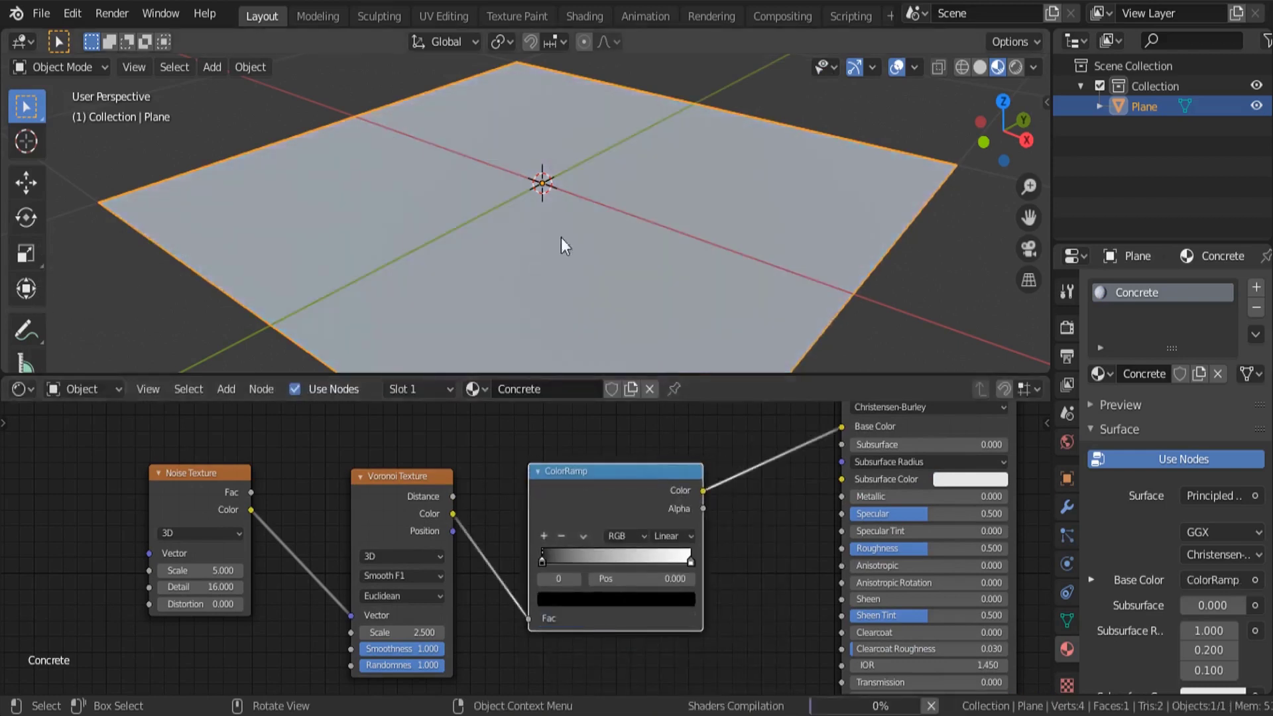
# - Select the Noise Texture, Voronoi Texture and ColorRamp nodes together and move them lower, away from the Principled BSDF
pyautogui.moveTo(512, 271); pyautogui.dragTo(574, 464, button='middle')
pyautogui.moveTo(165, 434); pyautogui.dragTo(485, 552)
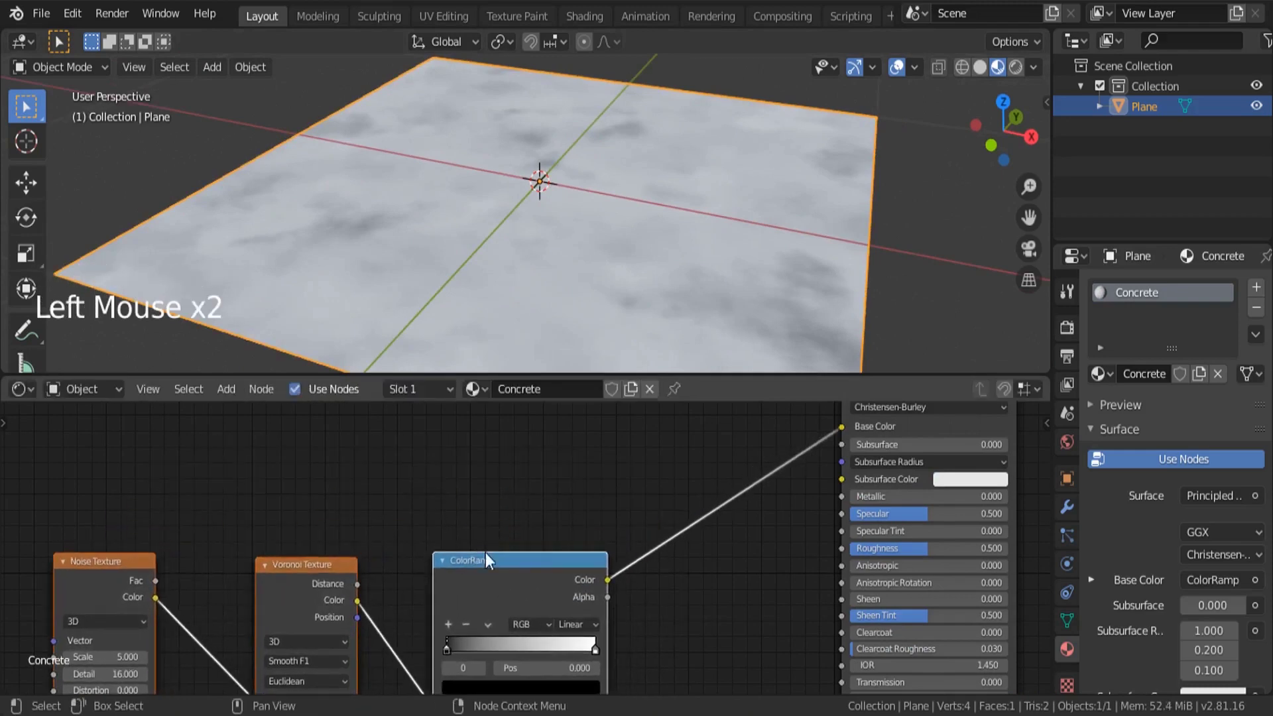
pyautogui.moveTo(486, 554); pyautogui.dragTo(499, 483, button='middle')
# - Reverse the ColorRamp's stops, placing the white stop at about 0.418 and the black stop to its right
pyautogui.scroll(9, 615, 574)
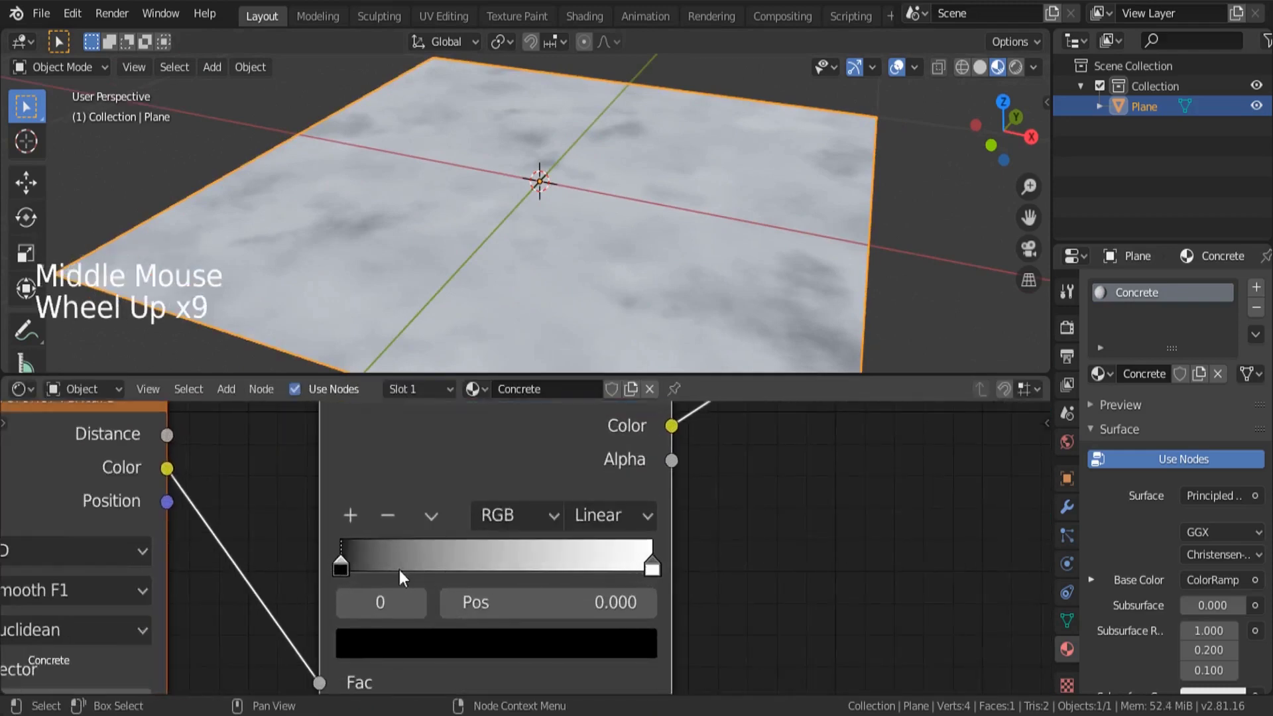
pyautogui.moveTo(337, 564); pyautogui.dragTo(482, 571)
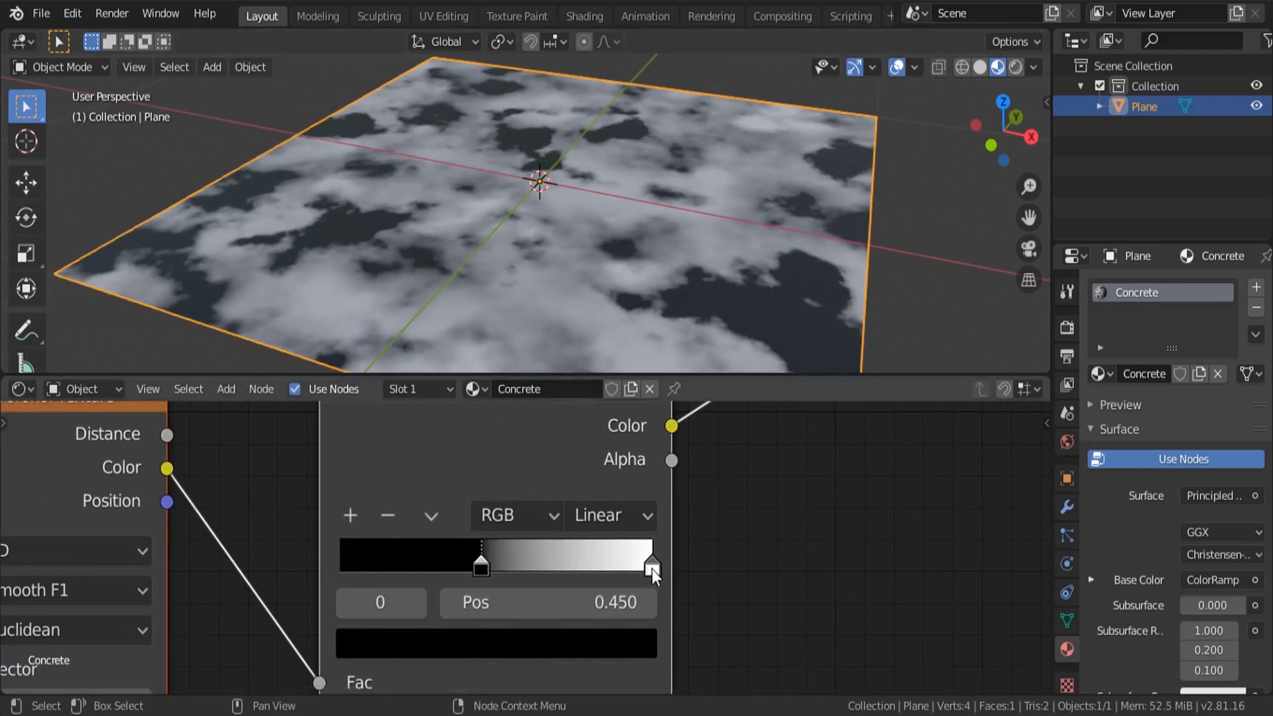
pyautogui.moveTo(656, 569)
pyautogui.mouseDown()
pyautogui.moveTo(525, 569)
pyautogui.moveTo(666, 571)
pyautogui.mouseUp()
pyautogui.moveTo(524, 572)
pyautogui.mouseDown()
pyautogui.moveTo(425, 567)
pyautogui.moveTo(513, 568)
pyautogui.mouseUp()
pyautogui.moveTo(650, 569); pyautogui.dragTo(472, 568)
pyautogui.scroll(-4, 477, 299)
pyautogui.scroll(-5, 482, 464)
pyautogui.moveTo(504, 519); pyautogui.dragTo(433, 585, button='middle')
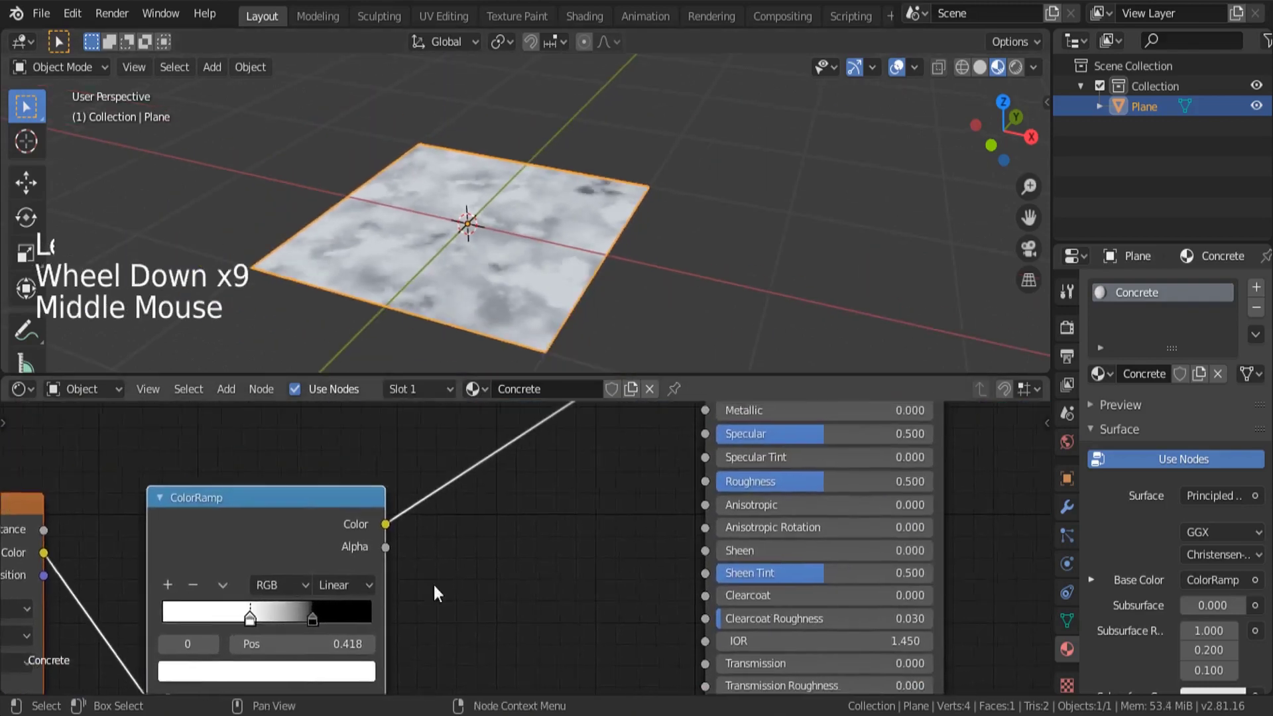
# - Add a Bump node between the ColorRamp and the Principled BSDF, below their existing link
pyautogui.scroll(-11, 465, 521)
pyautogui.scroll(3, 443, 571)
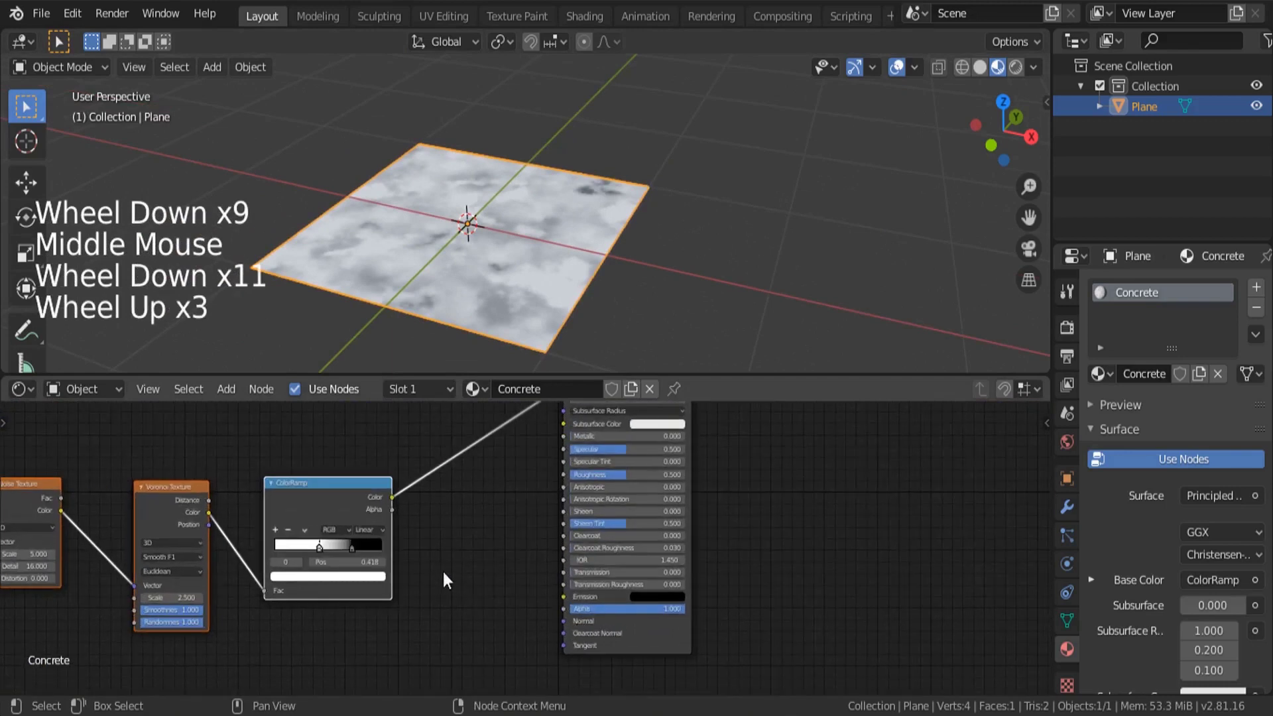
pyautogui.press('shift')
pyautogui.hotkey('shift', 'a')
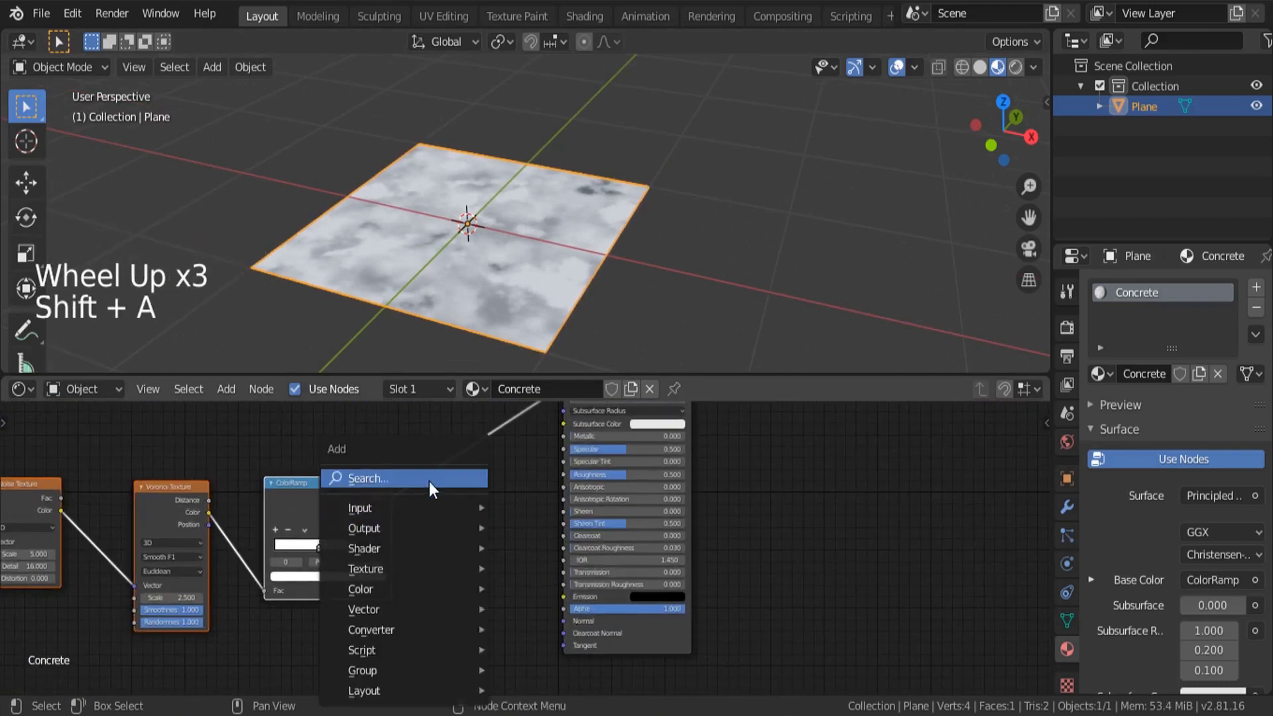
pyautogui.click(428, 481)
pyautogui.write('bump')
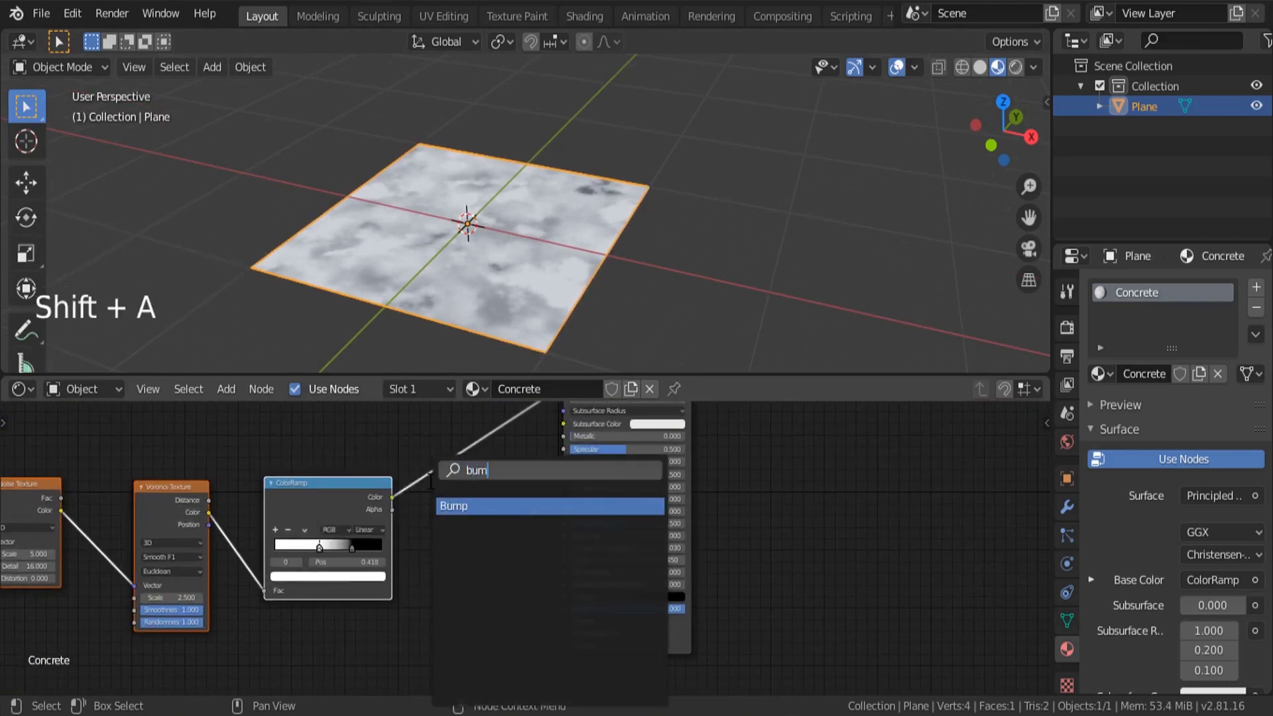
pyautogui.press('Return')
pyautogui.click(470, 539)
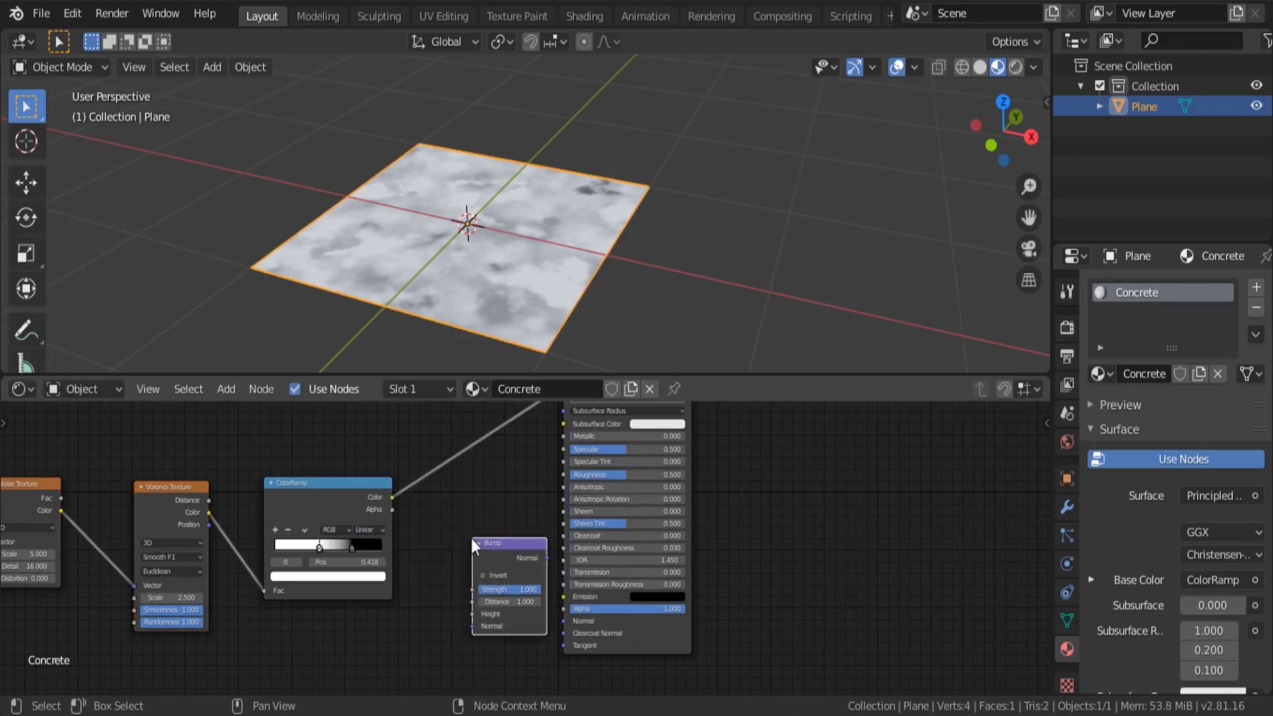
# - Link the ColorRamp's Color to the Bump's Height, and the Bump's Normal to the Principled BSDF's Normal
pyautogui.scroll(6, 392, 500)
pyautogui.moveTo(402, 491); pyautogui.dragTo(402, 456, button='middle')
pyautogui.moveTo(386, 439); pyautogui.dragTo(515, 624)
pyautogui.moveTo(574, 527)
pyautogui.mouseDown()
pyautogui.moveTo(520, 525)
pyautogui.moveTo(591, 547)
pyautogui.mouseUp()
pyautogui.moveTo(658, 638); pyautogui.dragTo(661, 639)
# - Move the ColorRamp's white stop to about 0.568 and its black stop to about 0.823 to isolate the chipped patches
pyautogui.scroll(2, 472, 291)
pyautogui.scroll(2, 472, 291)
pyautogui.moveTo(472, 290); pyautogui.dragTo(596, 275, button='middle')
pyautogui.moveTo(344, 528); pyautogui.dragTo(428, 558, button='middle')
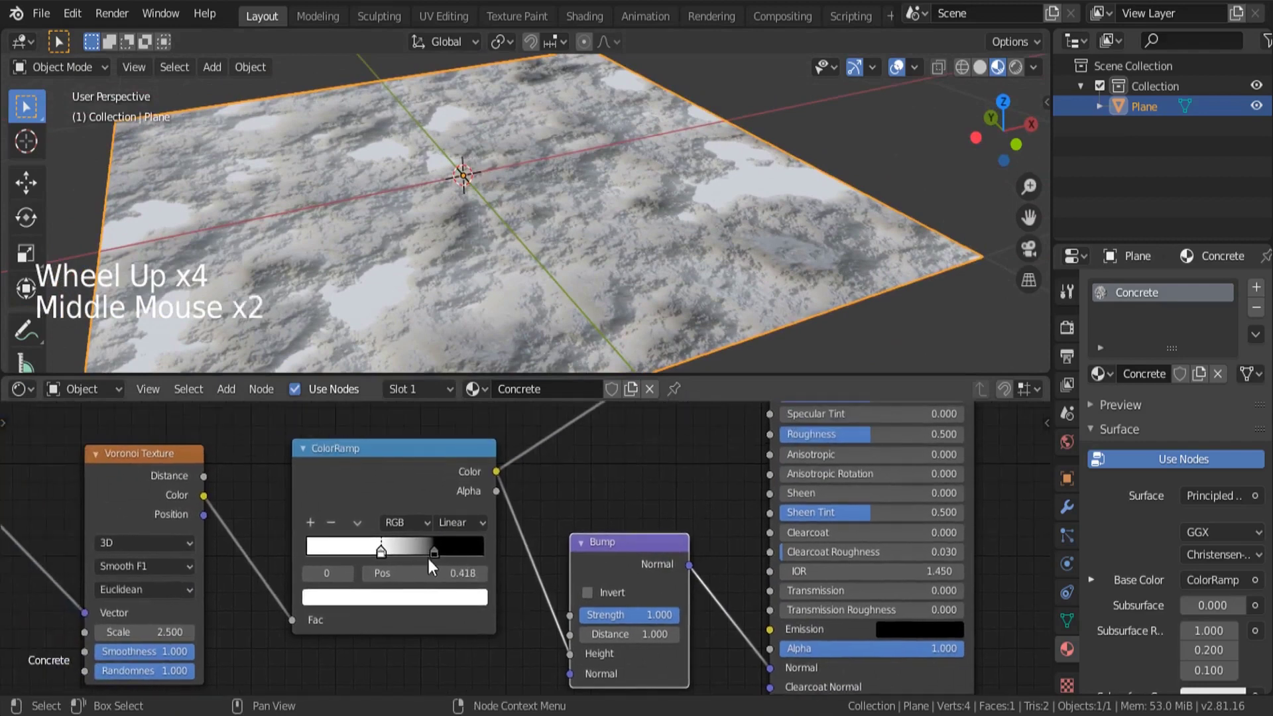
pyautogui.scroll(5, 431, 555)
pyautogui.moveTo(437, 550); pyautogui.dragTo(482, 557)
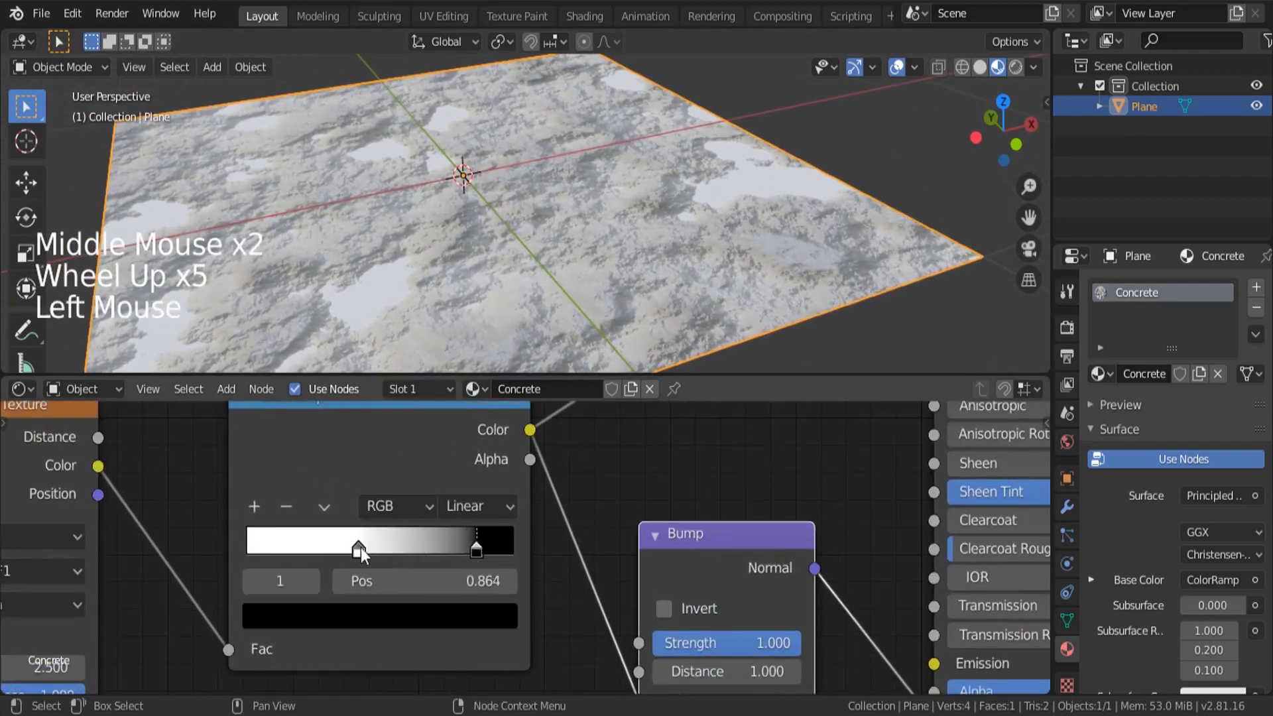
pyautogui.moveTo(361, 548)
pyautogui.mouseDown()
pyautogui.moveTo(407, 547)
pyautogui.moveTo(400, 554)
pyautogui.mouseUp()
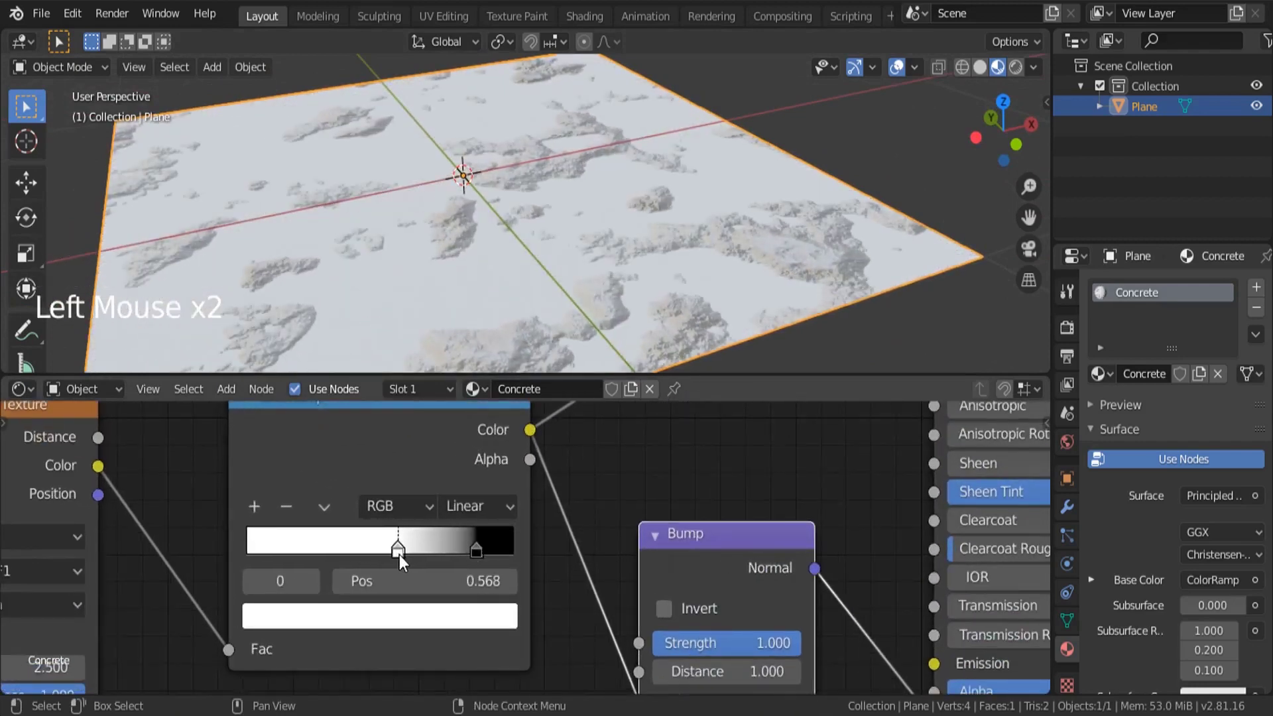
pyautogui.moveTo(479, 550)
pyautogui.mouseDown()
pyautogui.moveTo(510, 551)
pyautogui.moveTo(469, 554)
pyautogui.mouseUp()
pyautogui.moveTo(528, 299); pyautogui.dragTo(527, 245, button='middle')
pyautogui.scroll(3, 420, 199)
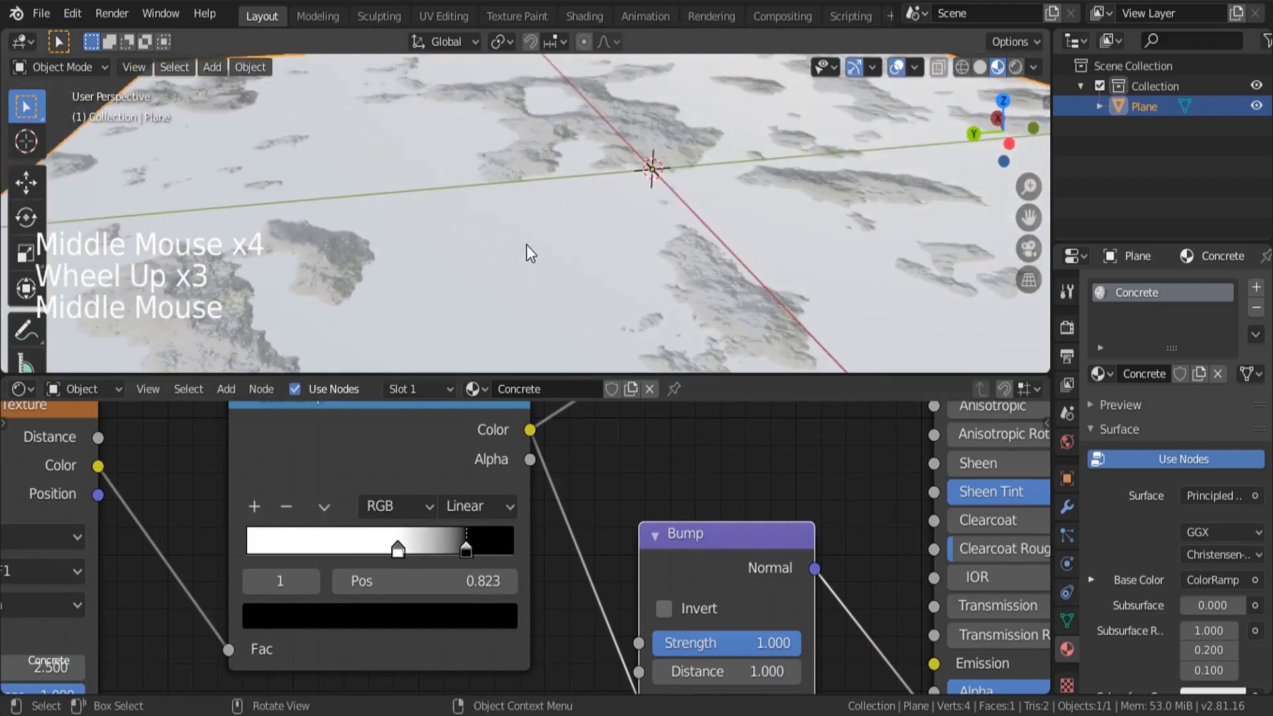
pyautogui.scroll(3, 527, 246)
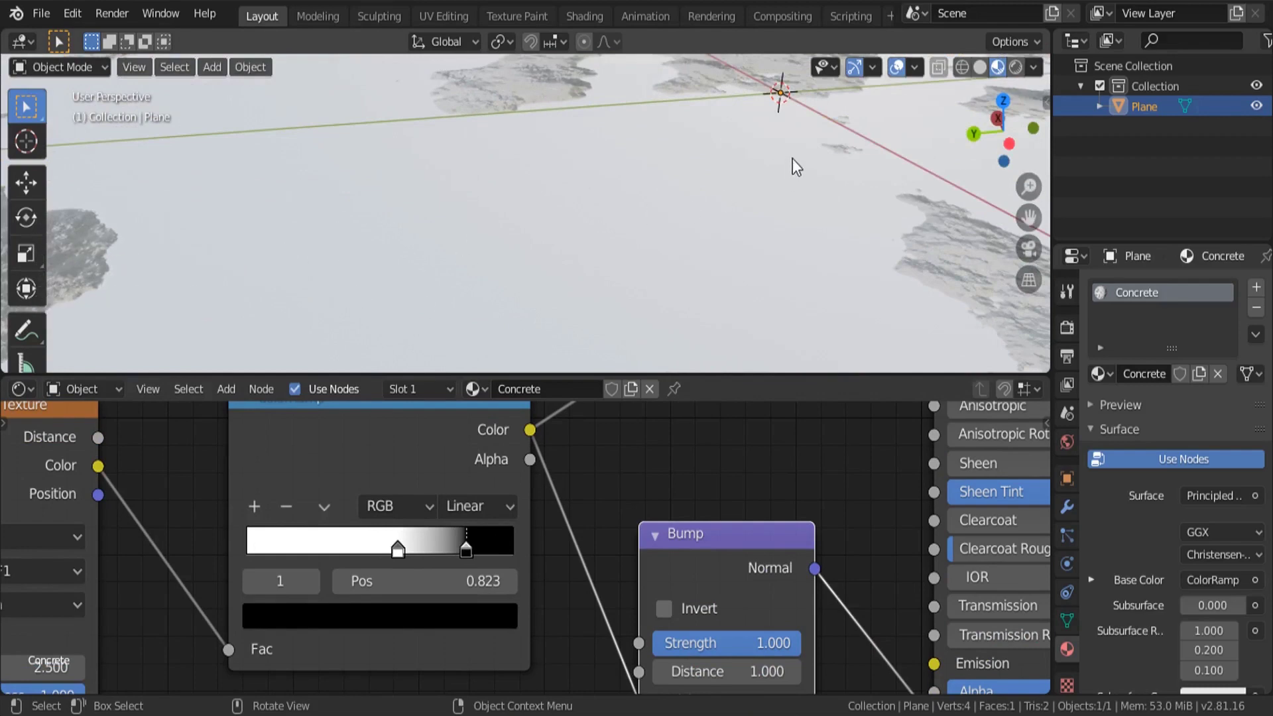
pyautogui.scroll(-4, 542, 187)
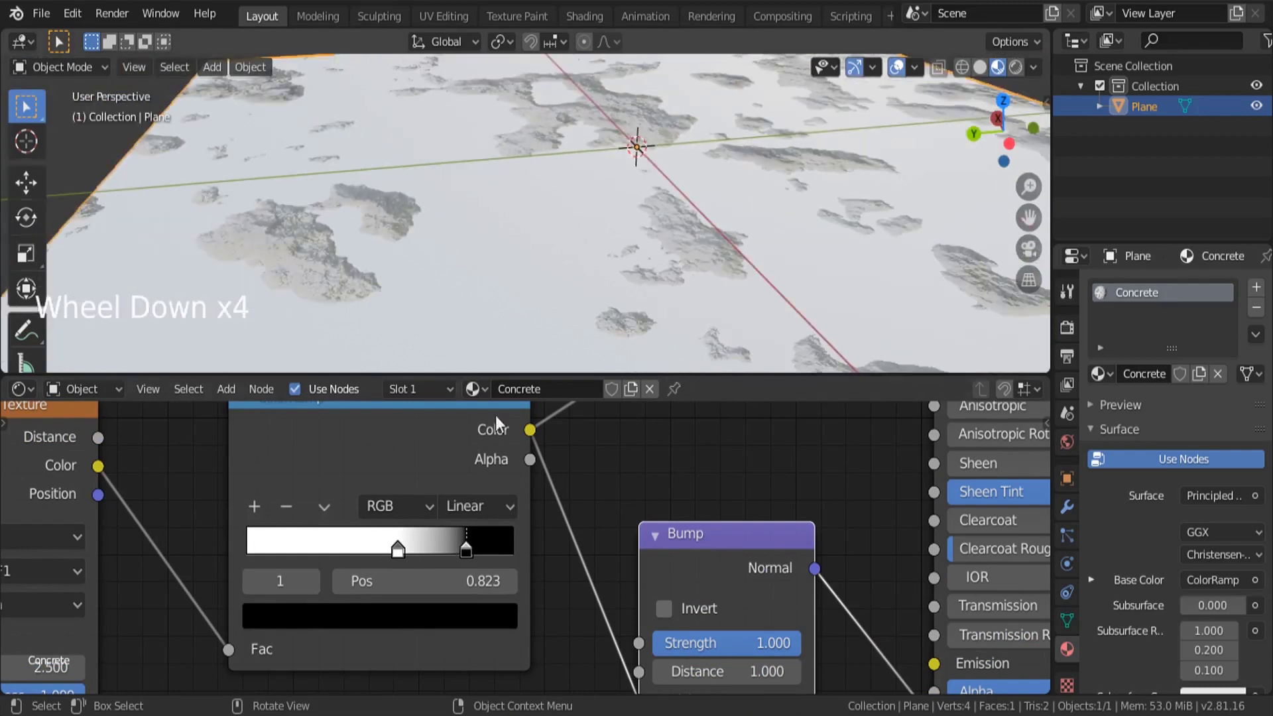
# - Add a second Noise Texture node above the existing texture nodes
pyautogui.scroll(-4, 409, 622)
pyautogui.scroll(-2, 408, 622)
pyautogui.moveTo(409, 622); pyautogui.dragTo(538, 611, button='middle')
pyautogui.scroll(-5, 609, 587)
pyautogui.hotkey('shift', 'a')
pyautogui.click(523, 476)
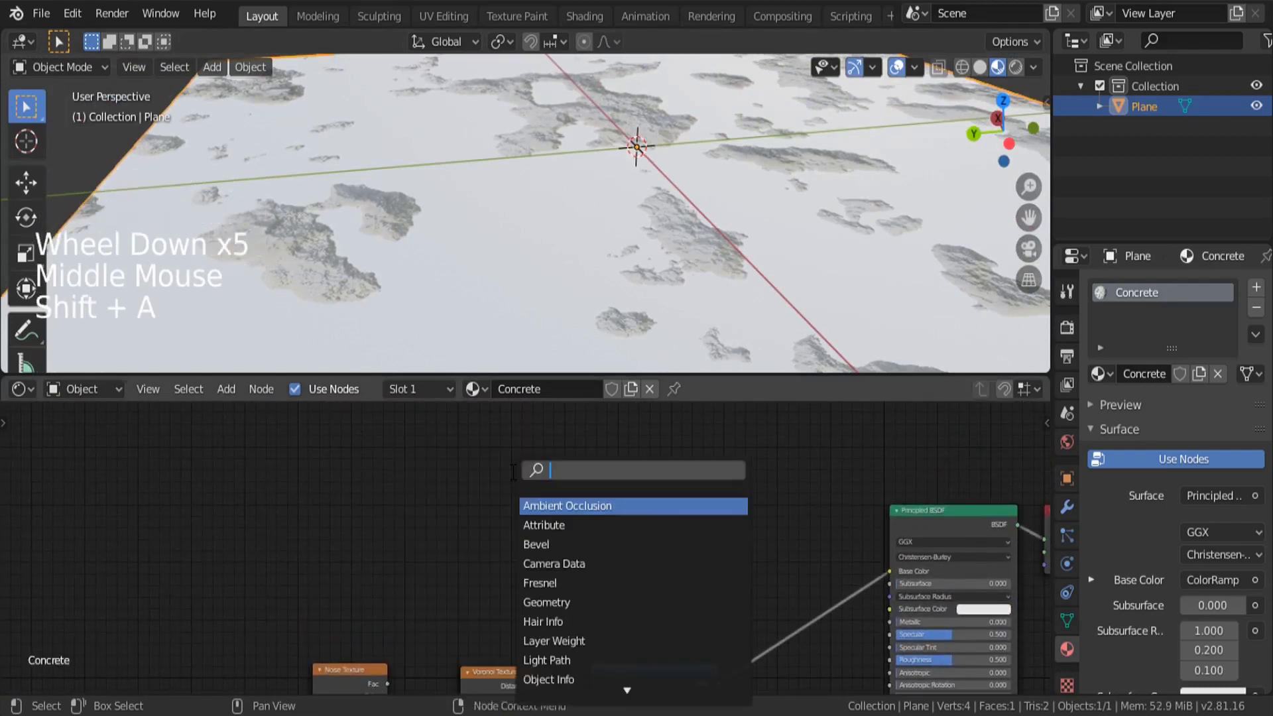
pyautogui.write('noi')
pyautogui.press('Return')
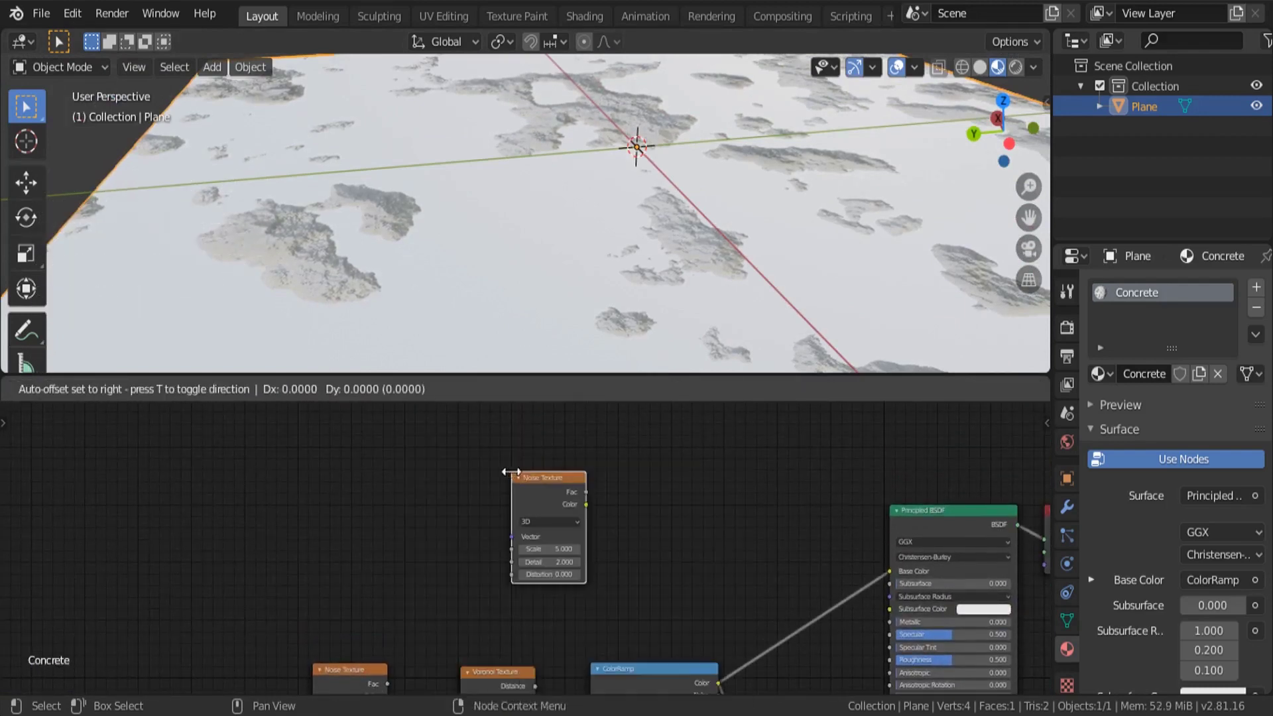
pyautogui.click(510, 472)
# - Add a MixRGB node between the new Noise Texture and the Principled BSDF
pyautogui.moveTo(626, 471); pyautogui.dragTo(555, 483, button='middle')
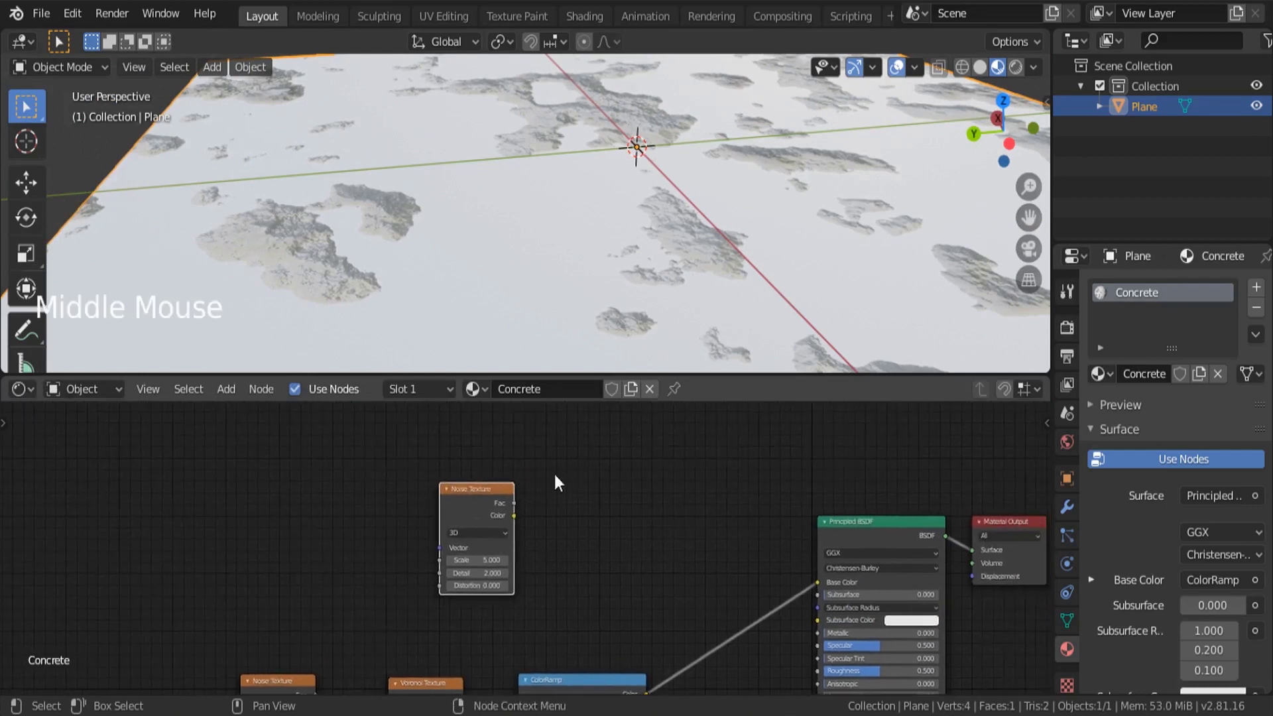
pyautogui.hotkey('shift', 'a')
pyautogui.click(618, 460)
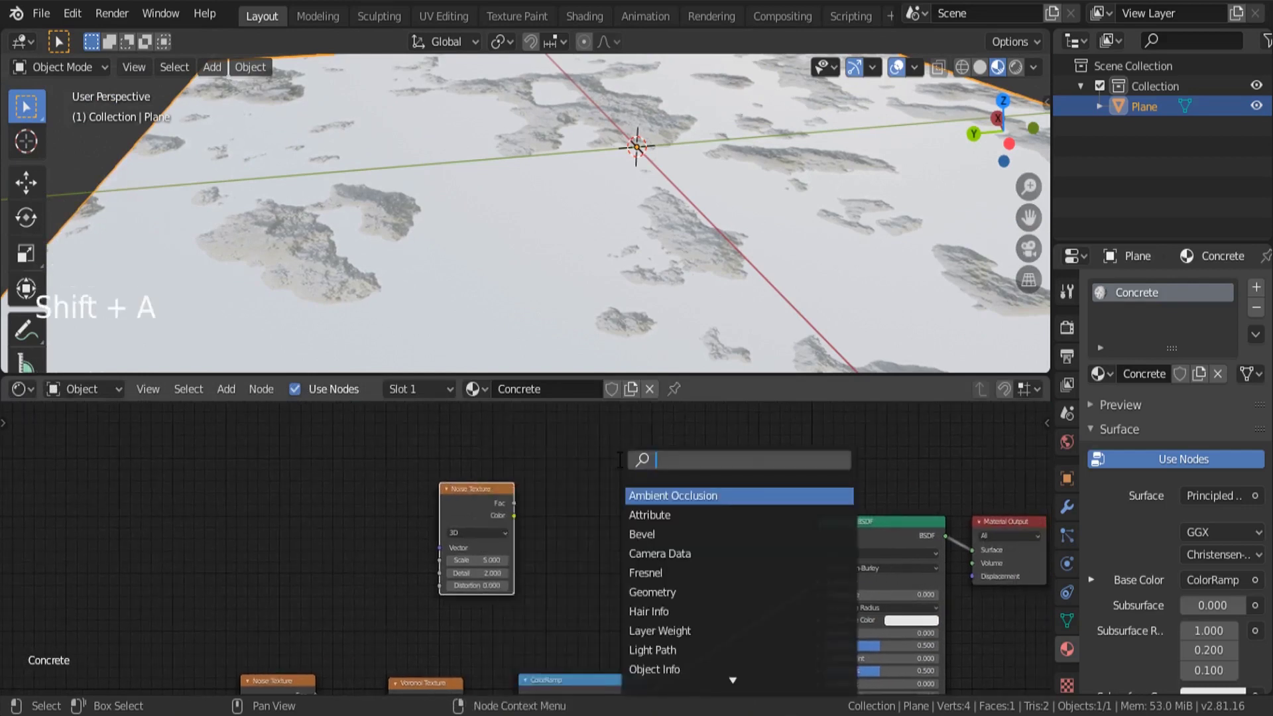
pyautogui.write('mix')
pyautogui.press('Down')
pyautogui.press('Return')
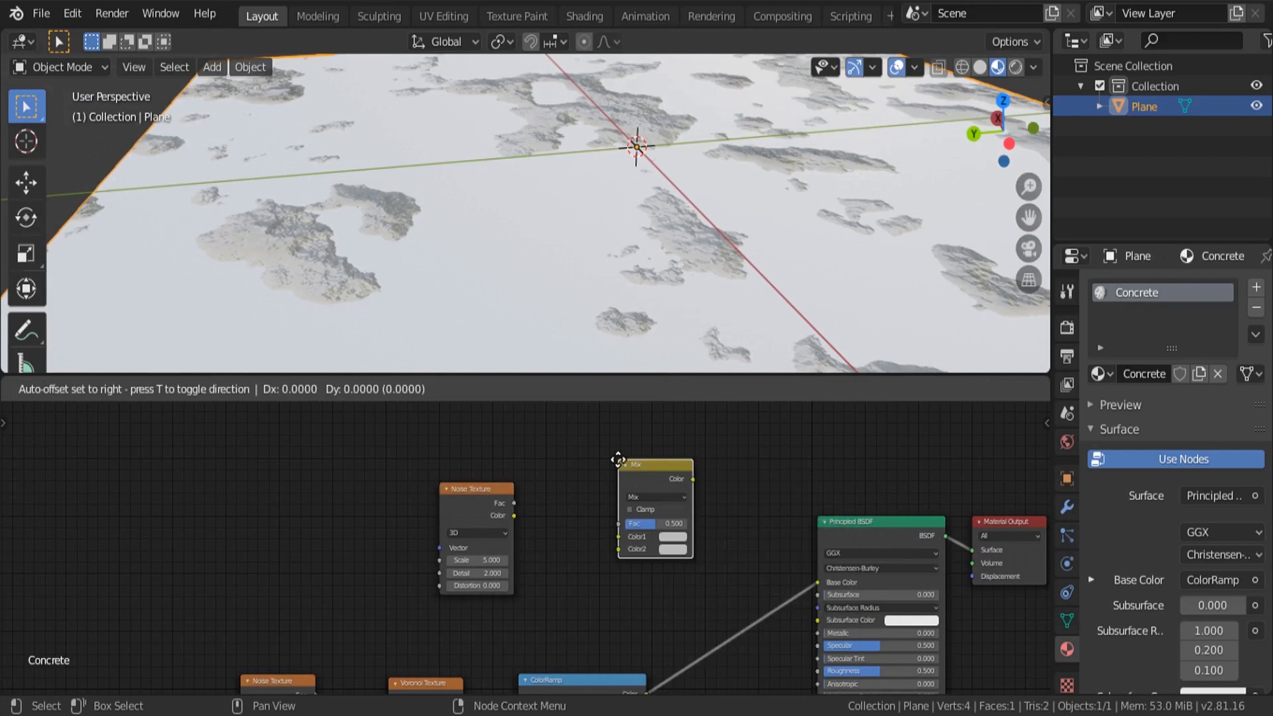
pyautogui.click(594, 504)
# - Insert the Mix node into the link from the ColorRamp to the Principled BSDF's Base Color
pyautogui.scroll(1, 593, 504)
pyautogui.moveTo(584, 637); pyautogui.dragTo(560, 580, button='middle')
pyautogui.moveTo(564, 457); pyautogui.dragTo(659, 535)
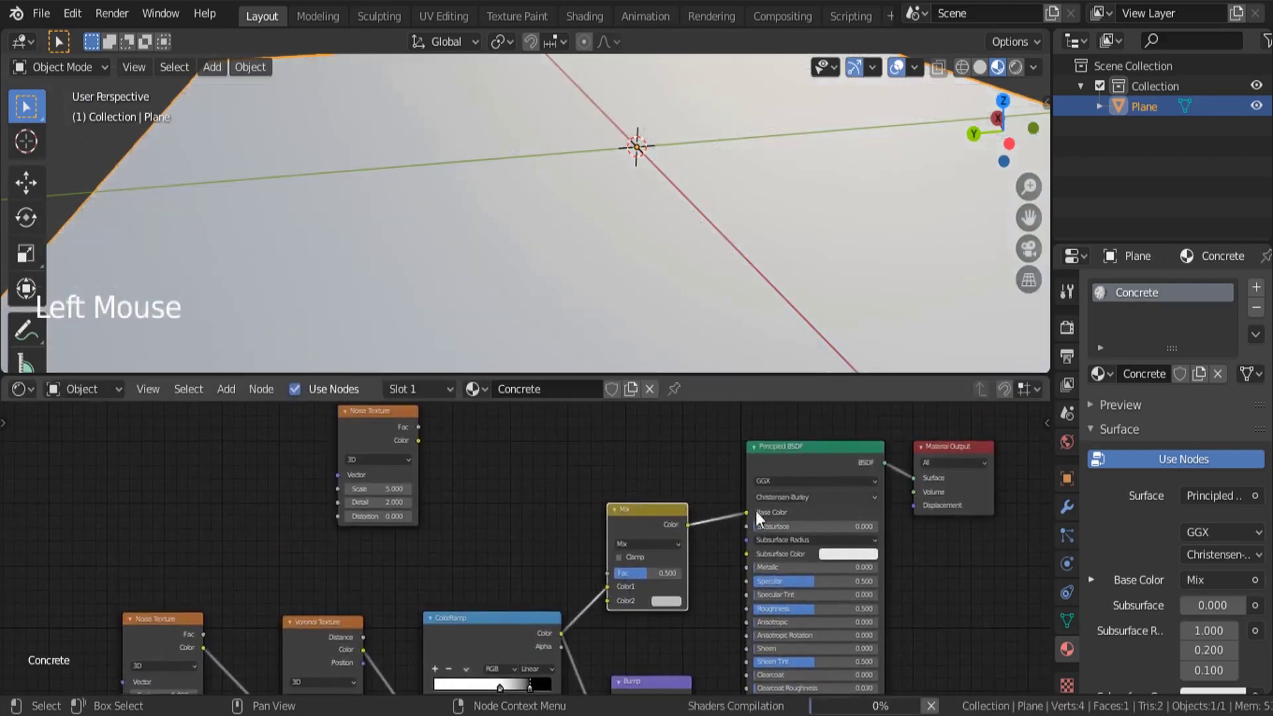
# - Link the new Noise Texture's Color to the Mix node's Color1 and move the ColorRamp's link to Color2
pyautogui.scroll(4, 563, 507)
pyautogui.moveTo(563, 507); pyautogui.dragTo(562, 535, button='middle')
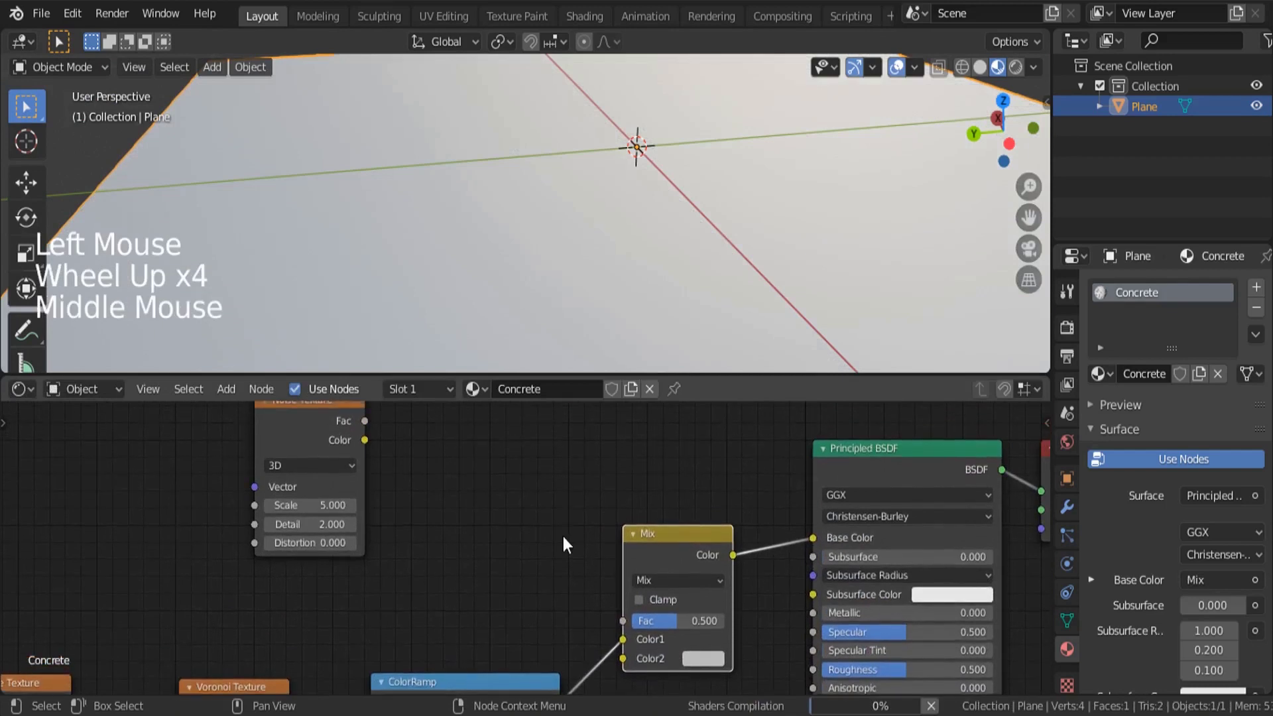
pyautogui.moveTo(364, 439); pyautogui.dragTo(573, 614)
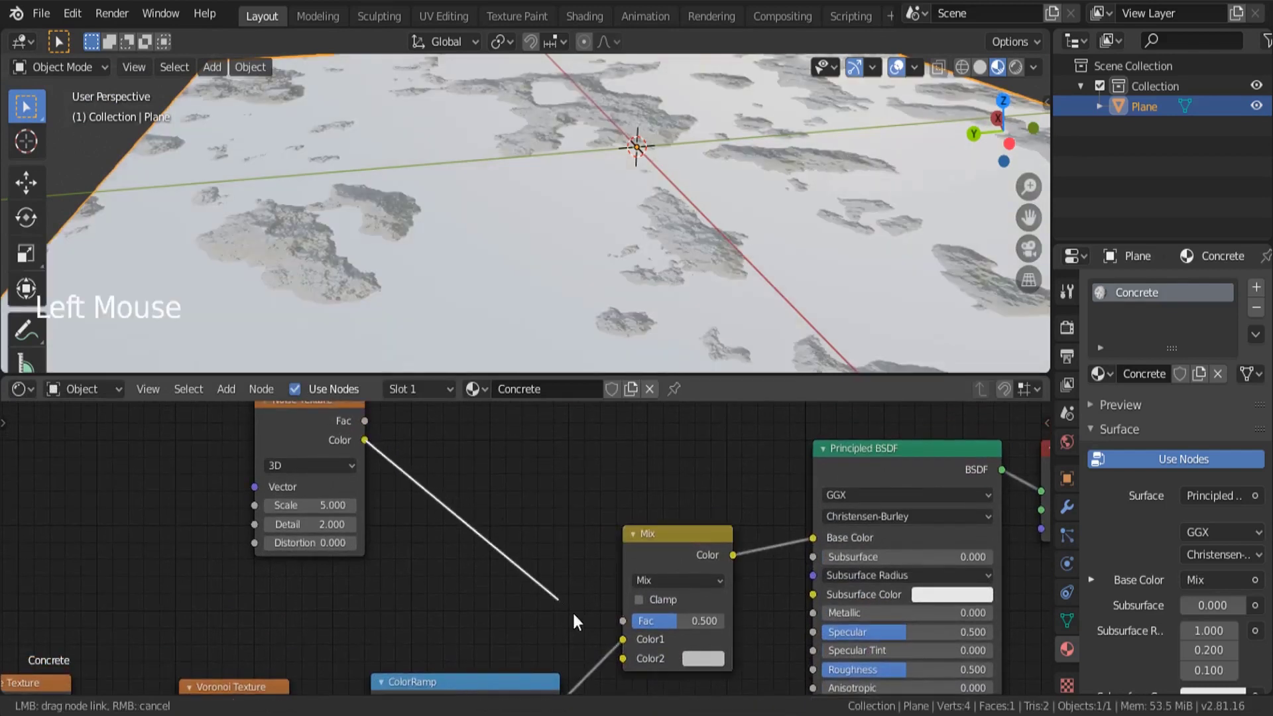
pyautogui.moveTo(622, 647); pyautogui.dragTo(626, 640)
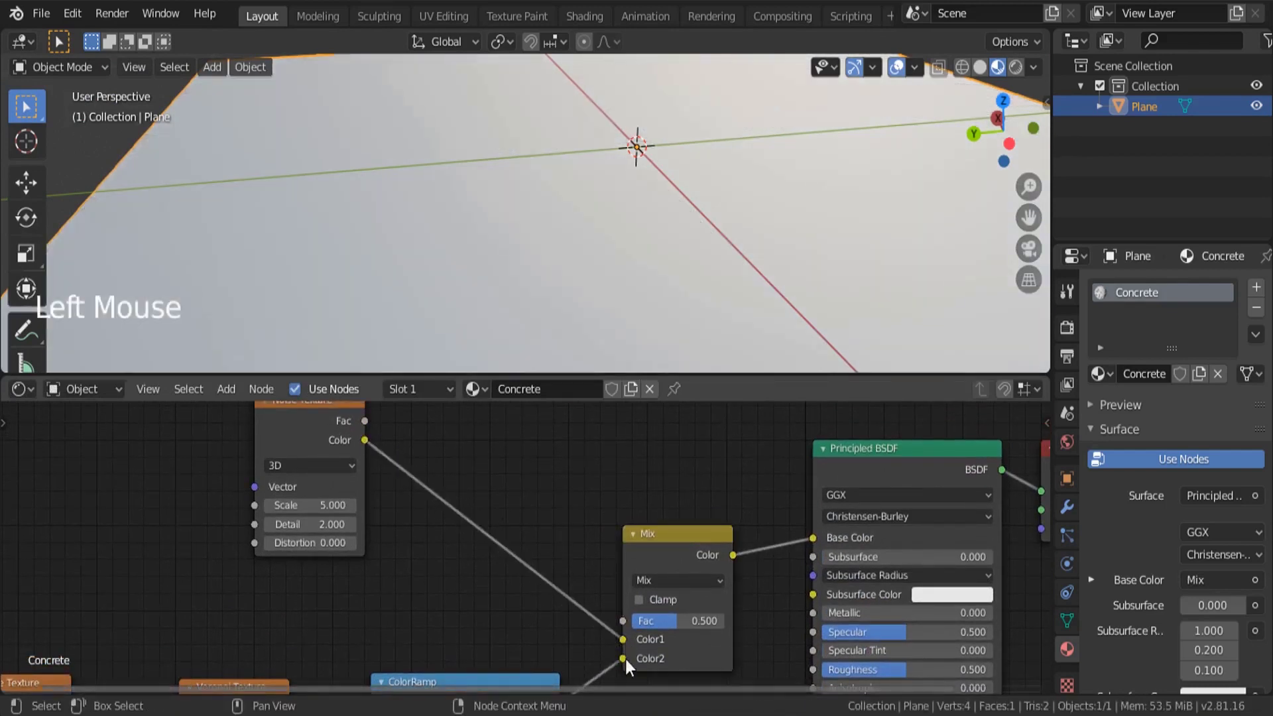
pyautogui.moveTo(623, 662); pyautogui.dragTo(615, 576, button='middle')
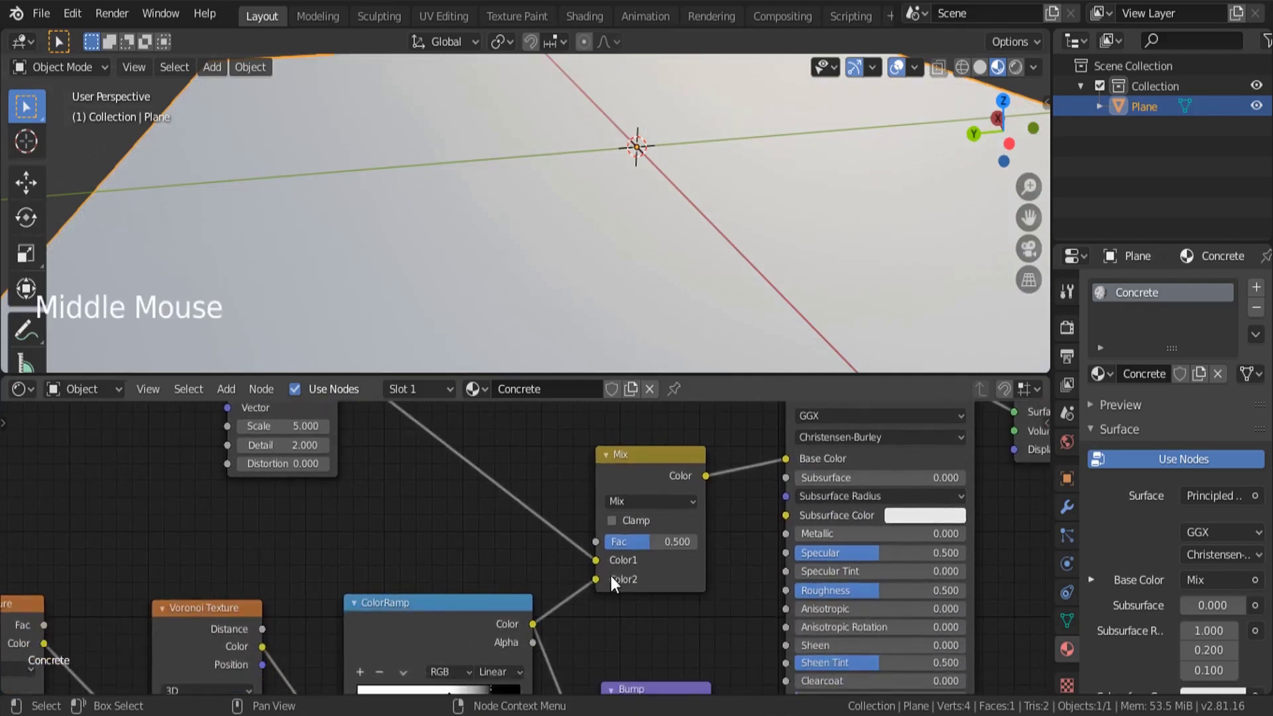
# - Try higher Scale values on the new Noise Texture, such as about 14.8 and 92.7
pyautogui.moveTo(476, 255); pyautogui.dragTo(405, 567, button='middle')
pyautogui.click(285, 488)
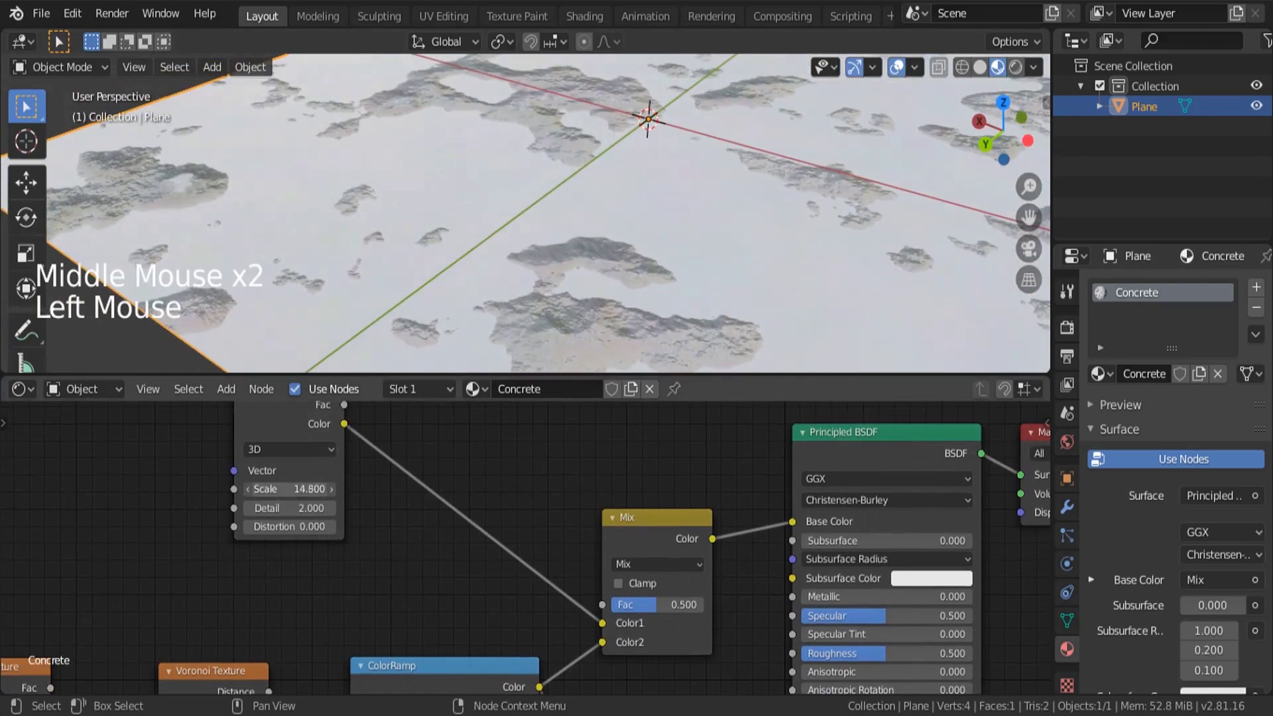
pyautogui.moveTo(285, 489)
pyautogui.mouseDown()
pyautogui.moveTo(312, 489)
pyautogui.moveTo(266, 489)
pyautogui.mouseUp()
pyautogui.scroll(4, 437, 163)
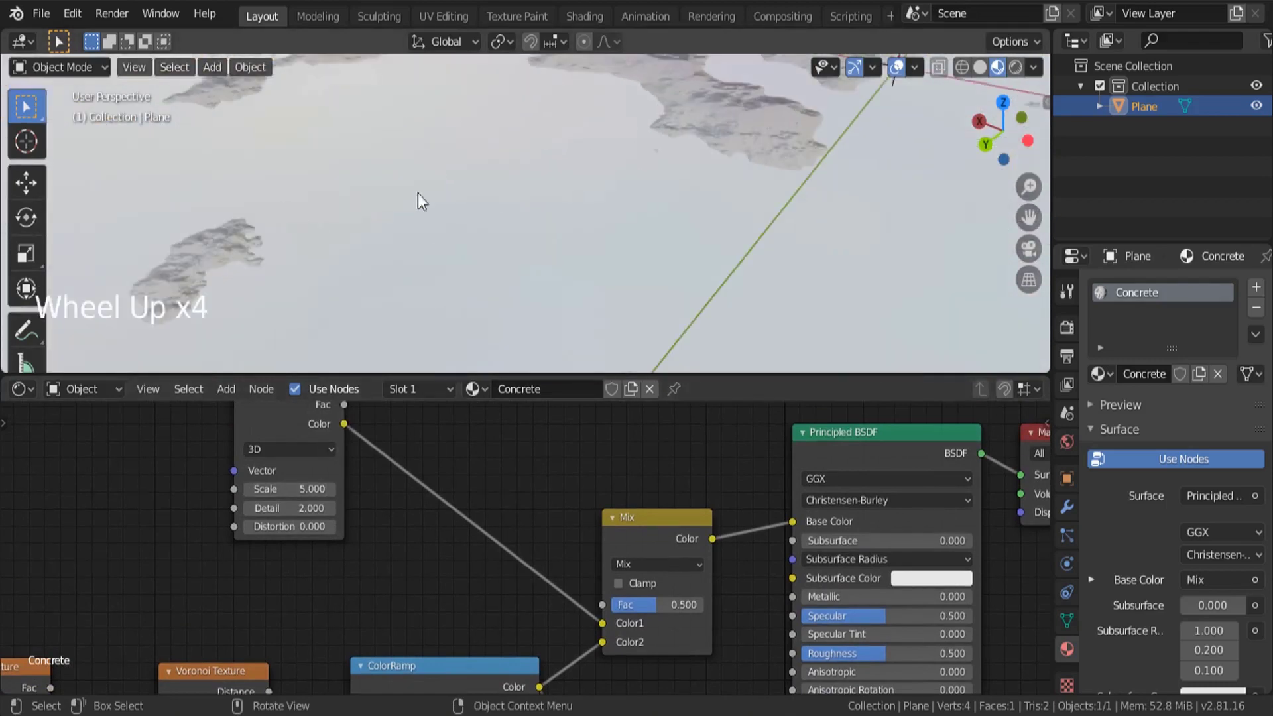
pyautogui.click(282, 489)
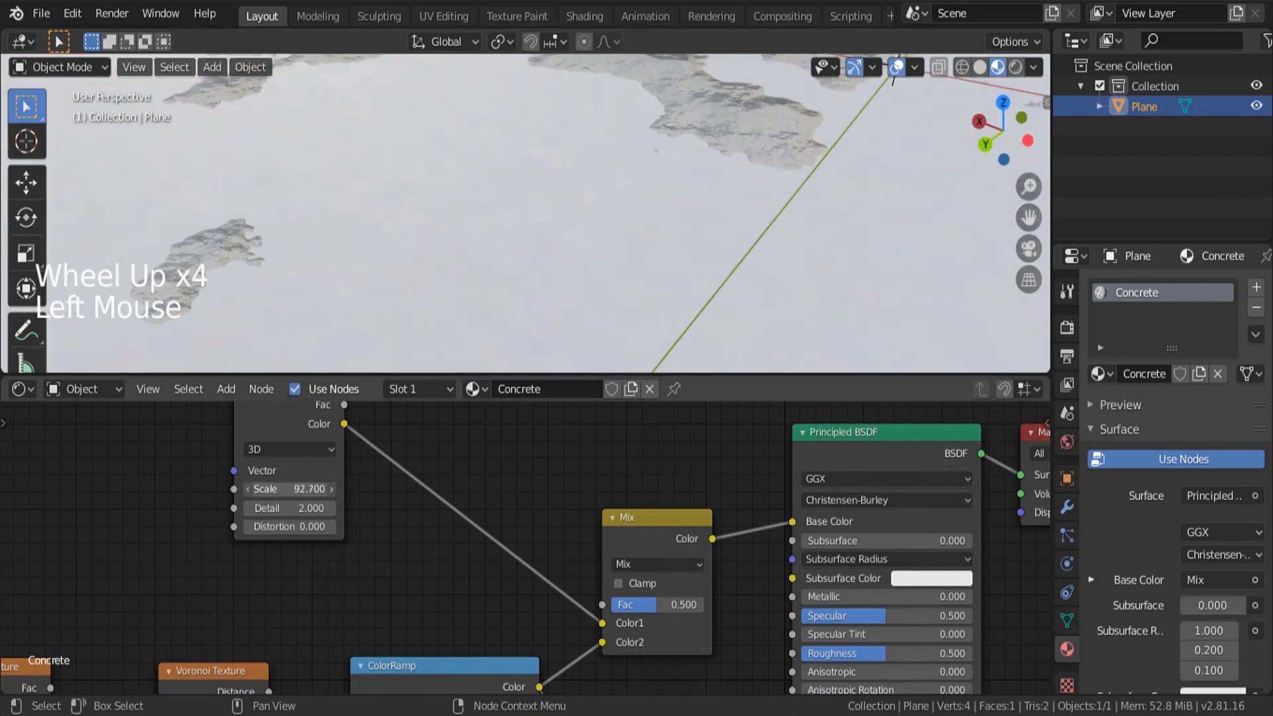
pyautogui.moveTo(292, 488); pyautogui.dragTo(299, 489)
# - Change the Mix node's blend mode to Multiply
pyautogui.moveTo(693, 551); pyautogui.dragTo(550, 529, button='middle')
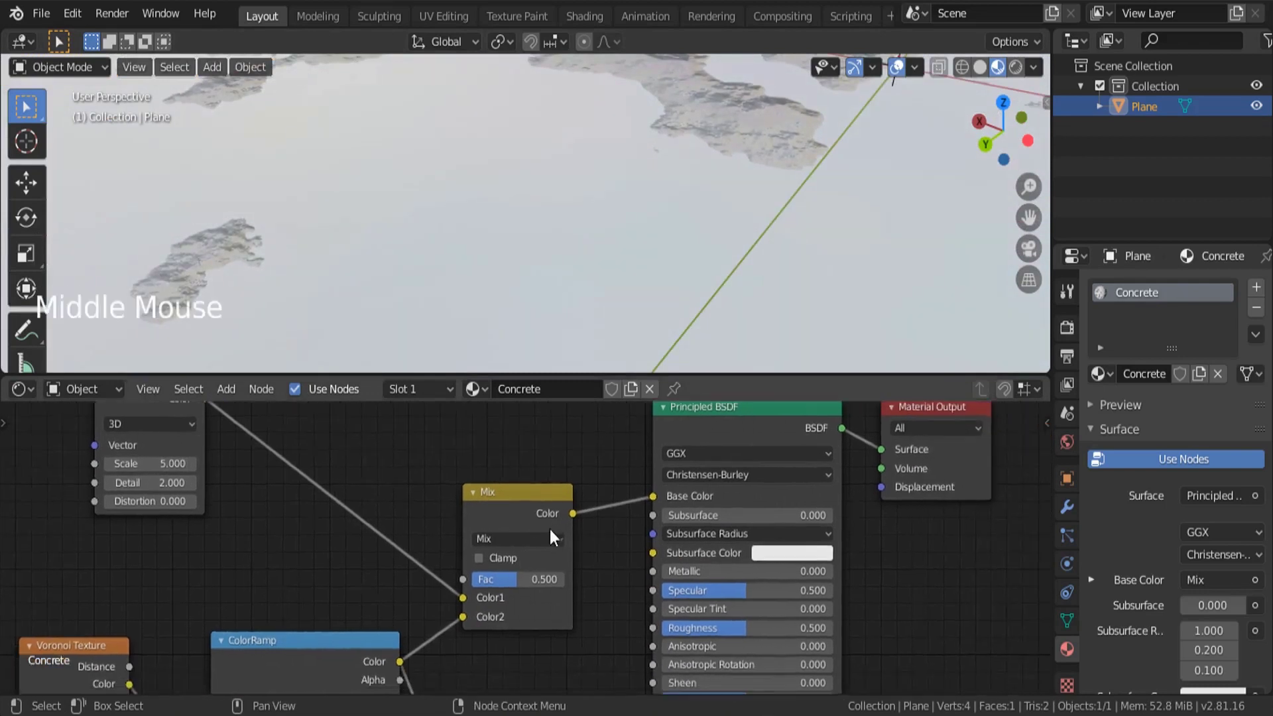
pyautogui.scroll(3, 530, 539)
pyautogui.click(513, 537)
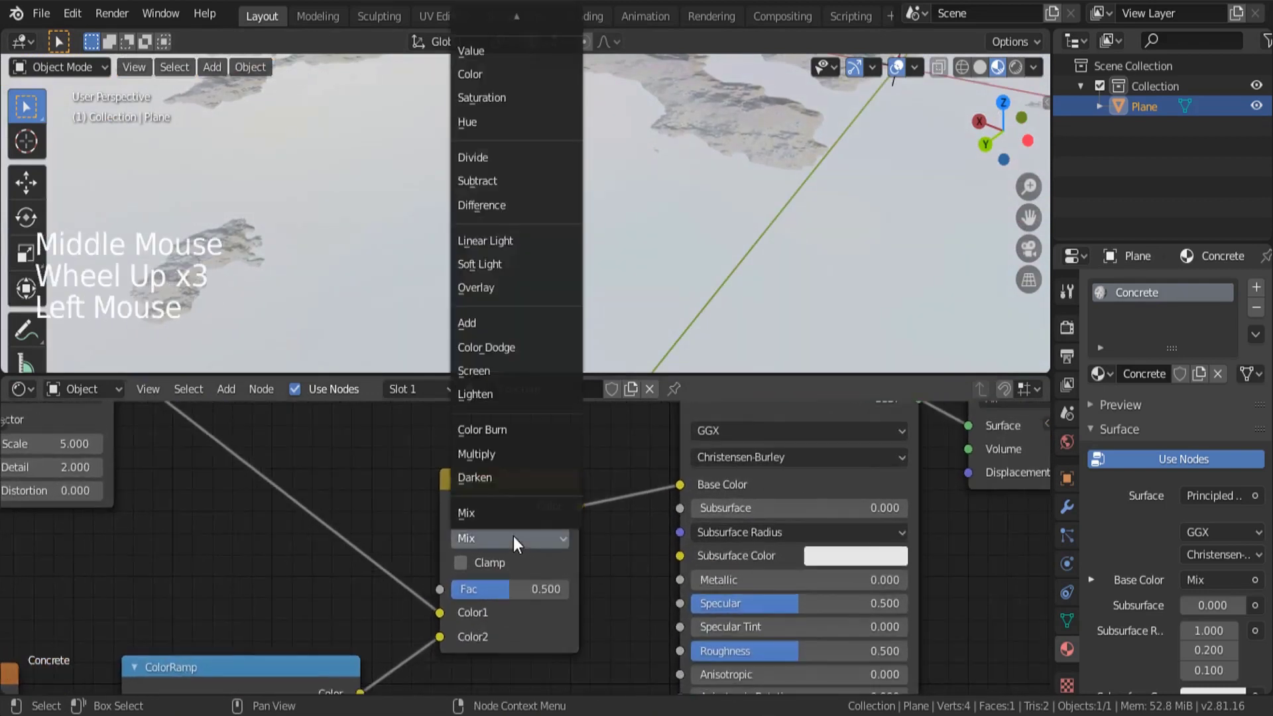
pyautogui.click(487, 454)
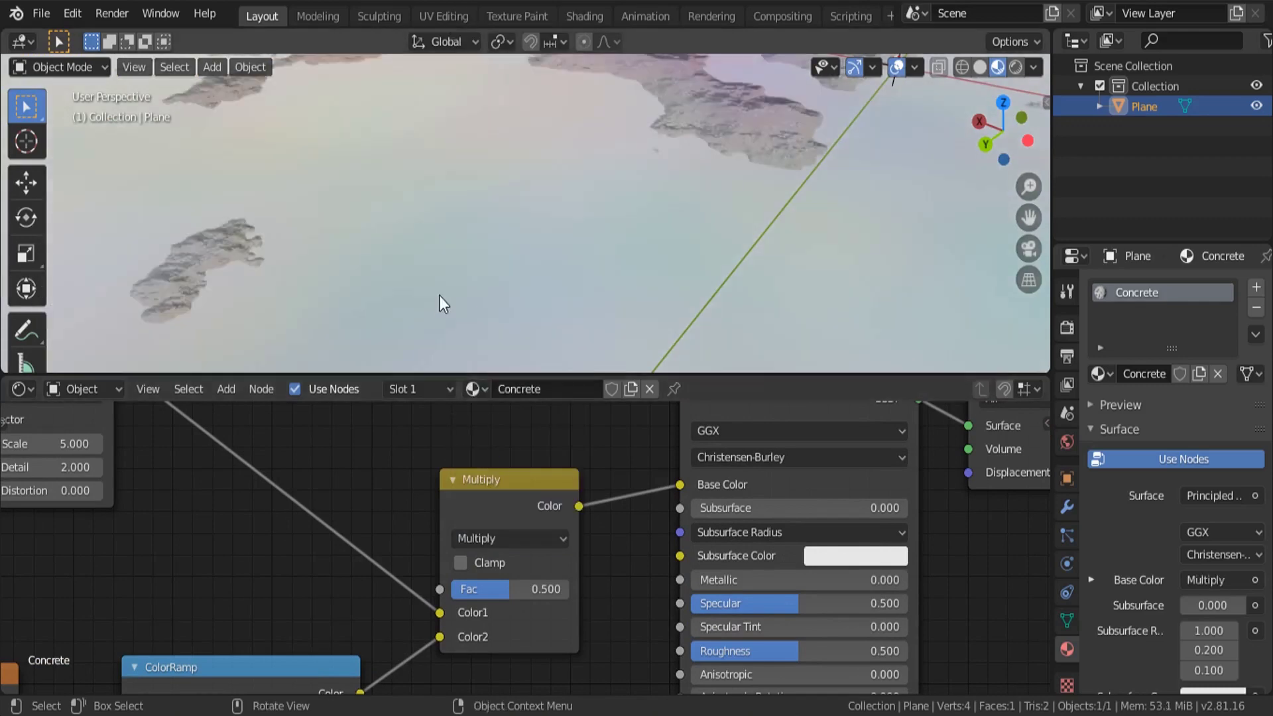
pyautogui.scroll(-4, 439, 295)
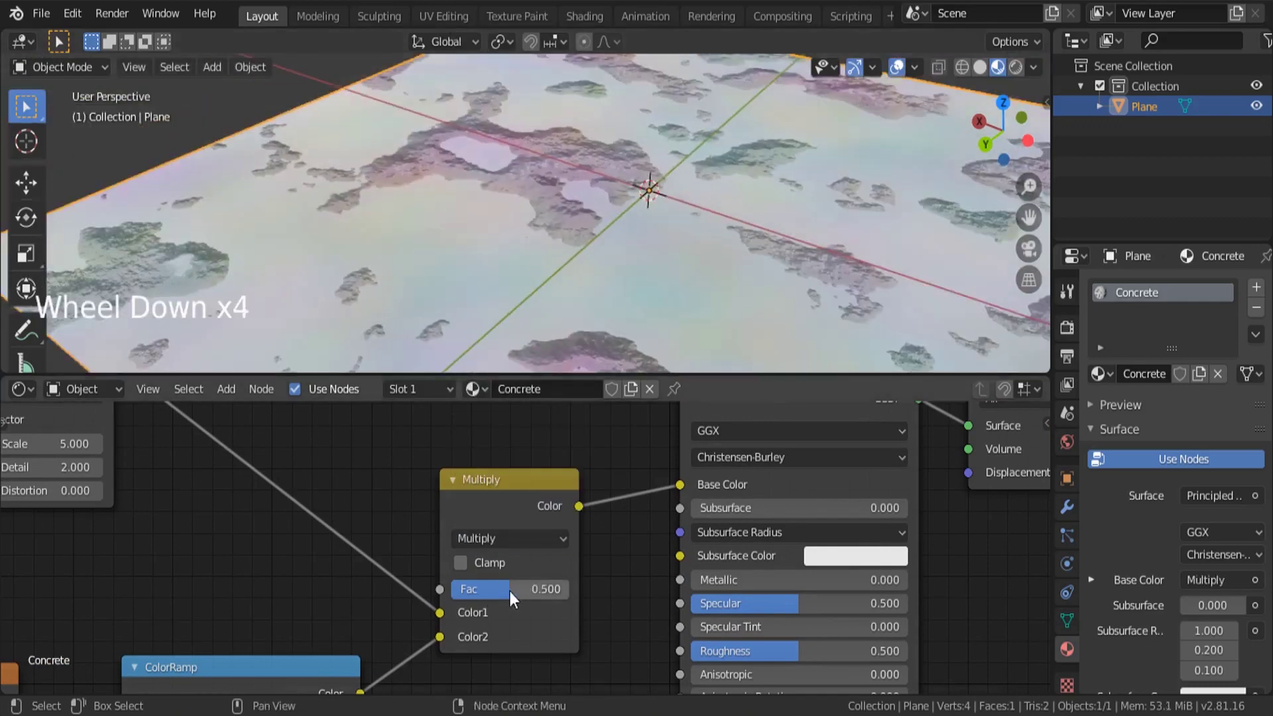
# - Set the Multiply node's Fac to 1.000 and move the new Noise Texture node closer to it
pyautogui.moveTo(510, 591); pyautogui.dragTo(540, 591)
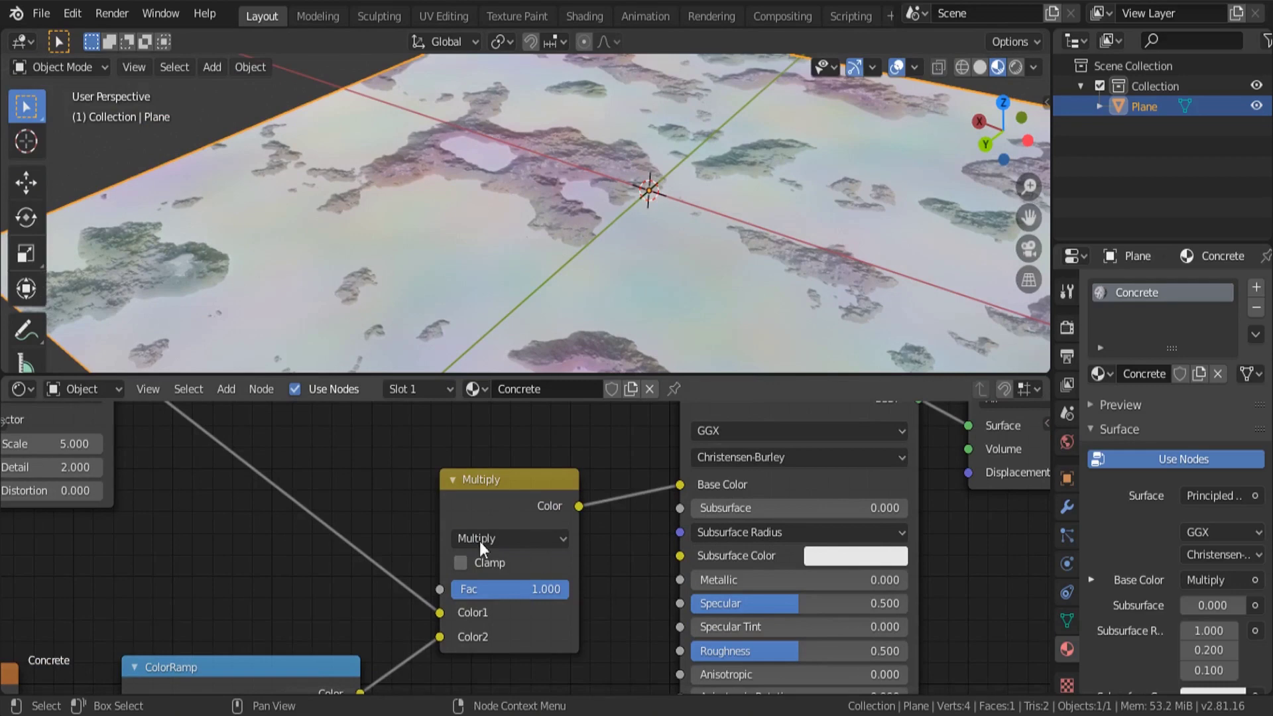
pyautogui.scroll(-5, 502, 550)
pyautogui.moveTo(387, 529); pyautogui.dragTo(461, 567, button='middle')
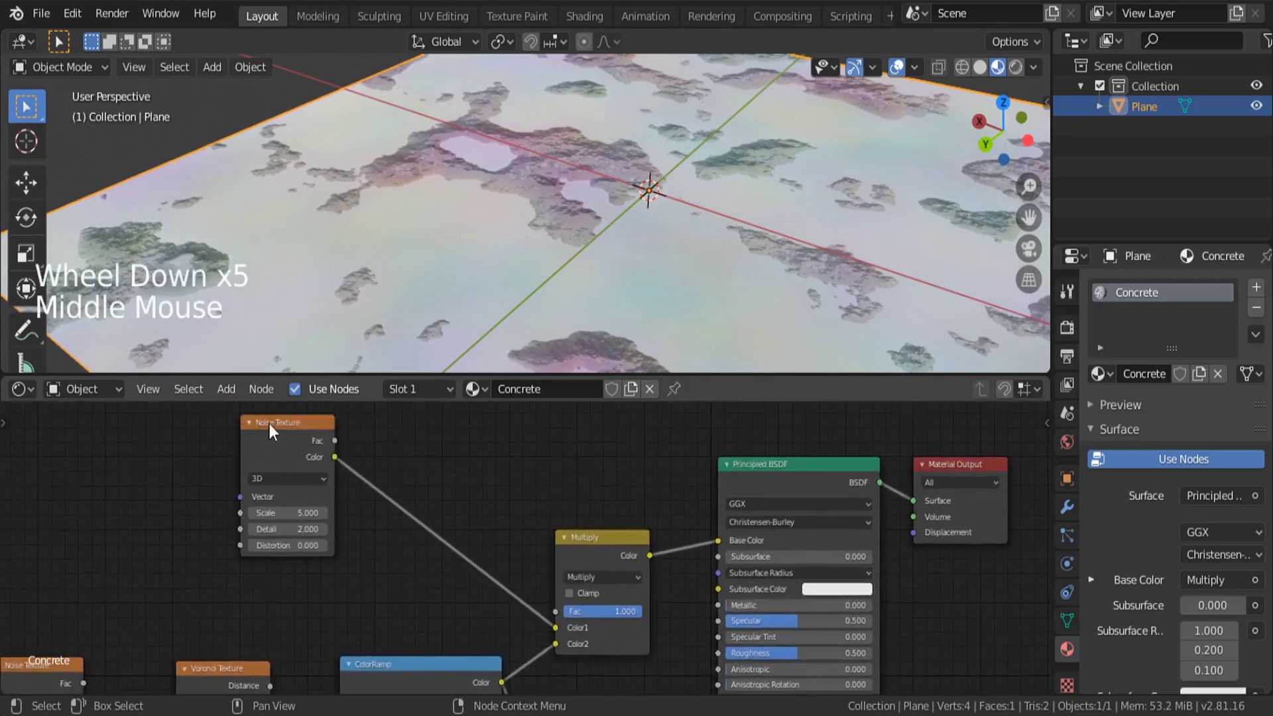
pyautogui.moveTo(269, 431); pyautogui.dragTo(427, 483)
# - Set the Scale to 10 and the Detail to 16 on the Noise Texture that feeds the Multiply node
pyautogui.moveTo(457, 609); pyautogui.dragTo(443, 567, button='middle')
pyautogui.scroll(5, 443, 515)
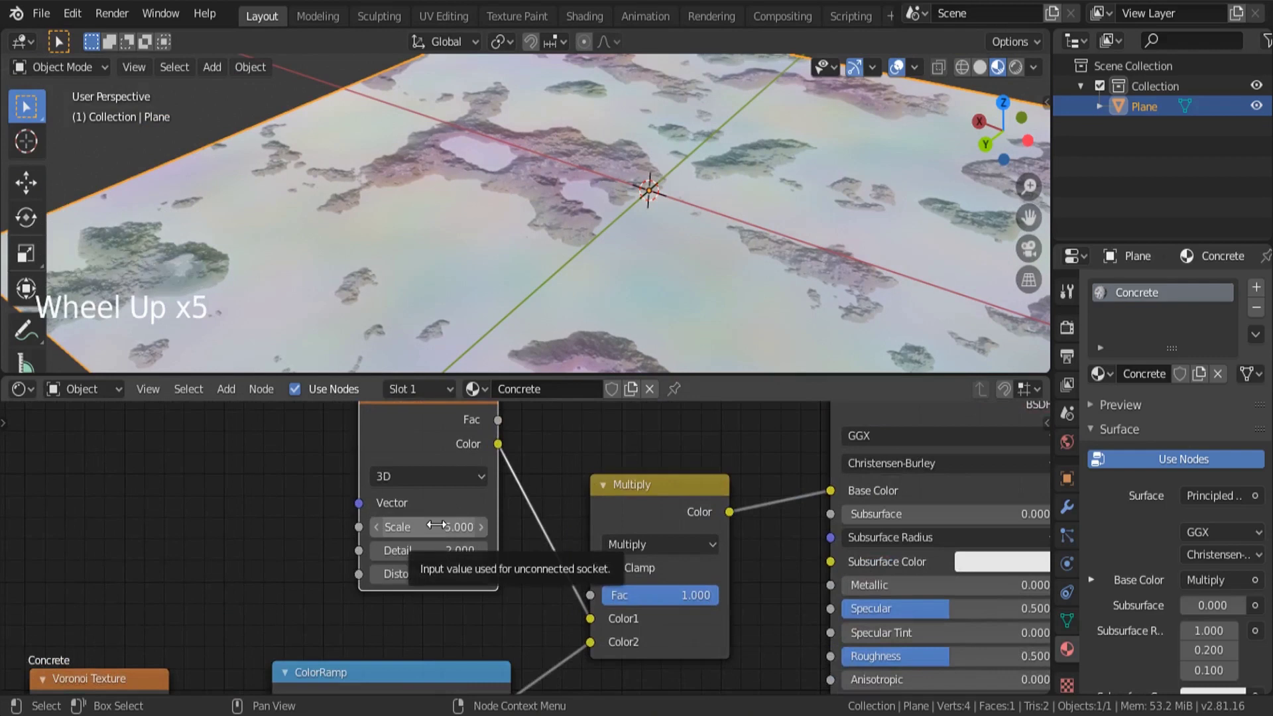
pyautogui.click(437, 525)
pyautogui.press('Return')
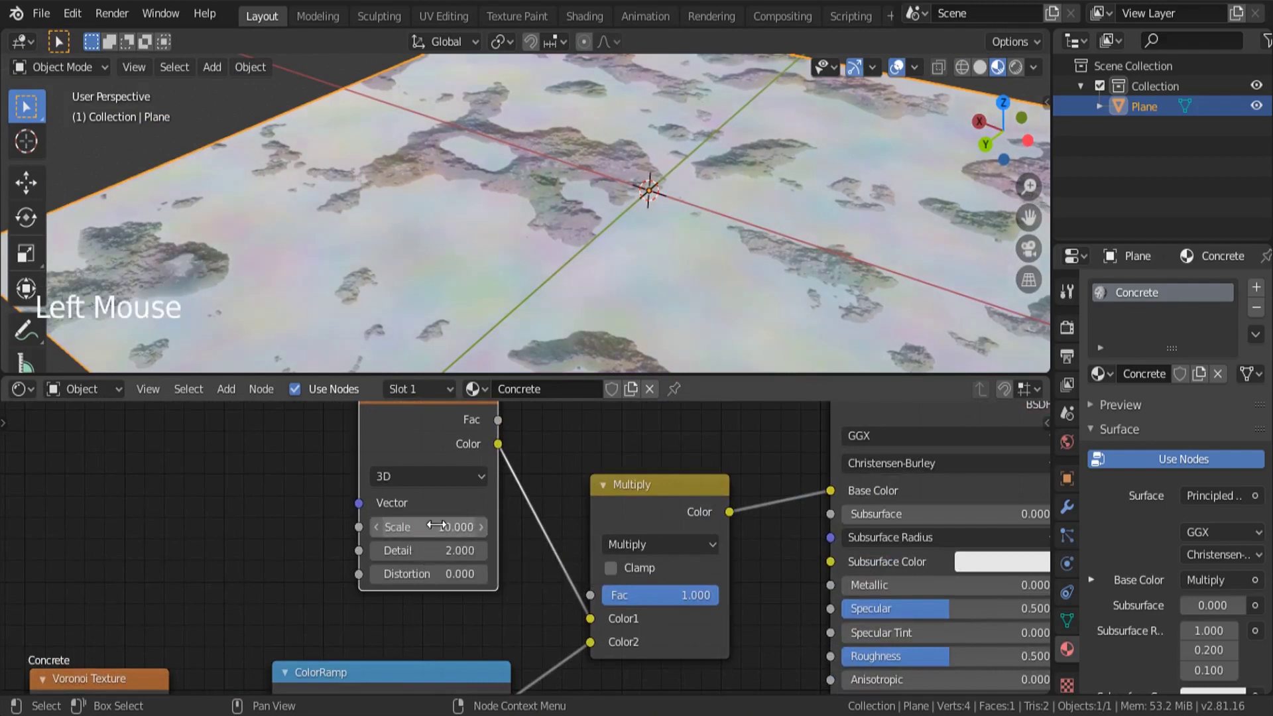
pyautogui.doubleClick(424, 550)
pyautogui.write('16')
pyautogui.press('Return')
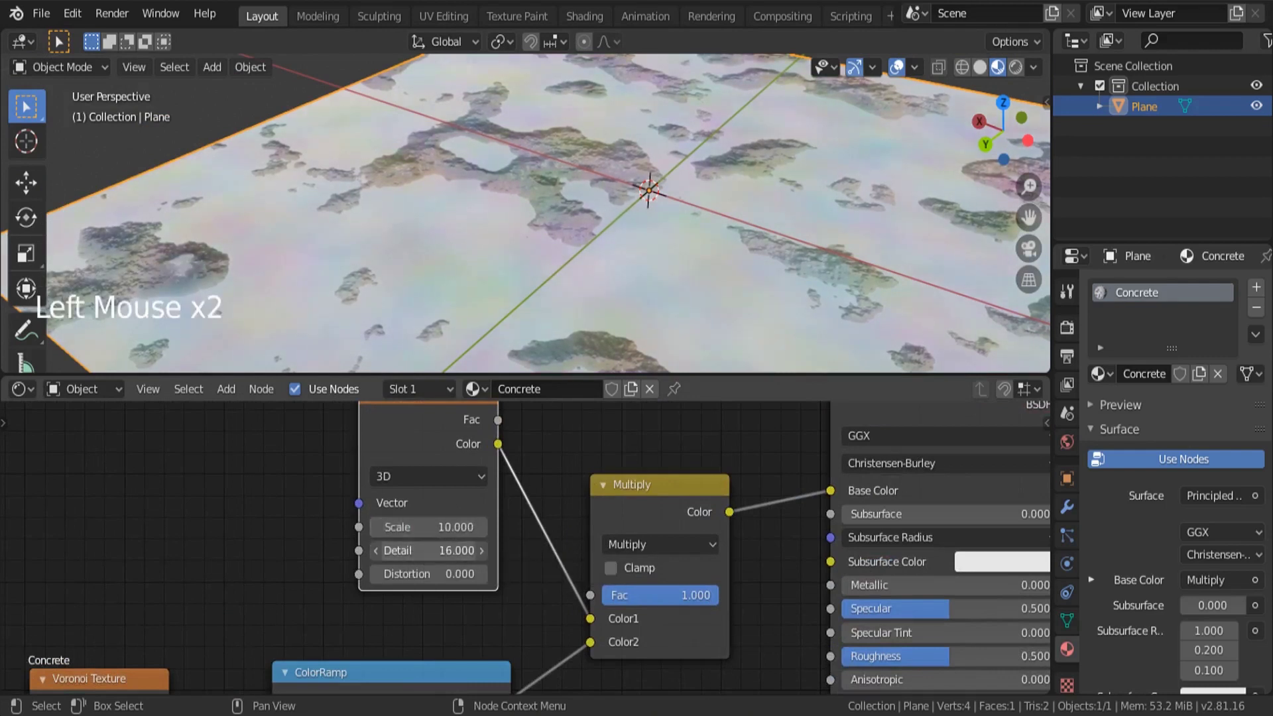
# - Move the Bump, Principled BSDF and Material Output nodes away from the Multiply node and link Multiply's Color to the Bump's Height
pyautogui.scroll(-12, 398, 606)
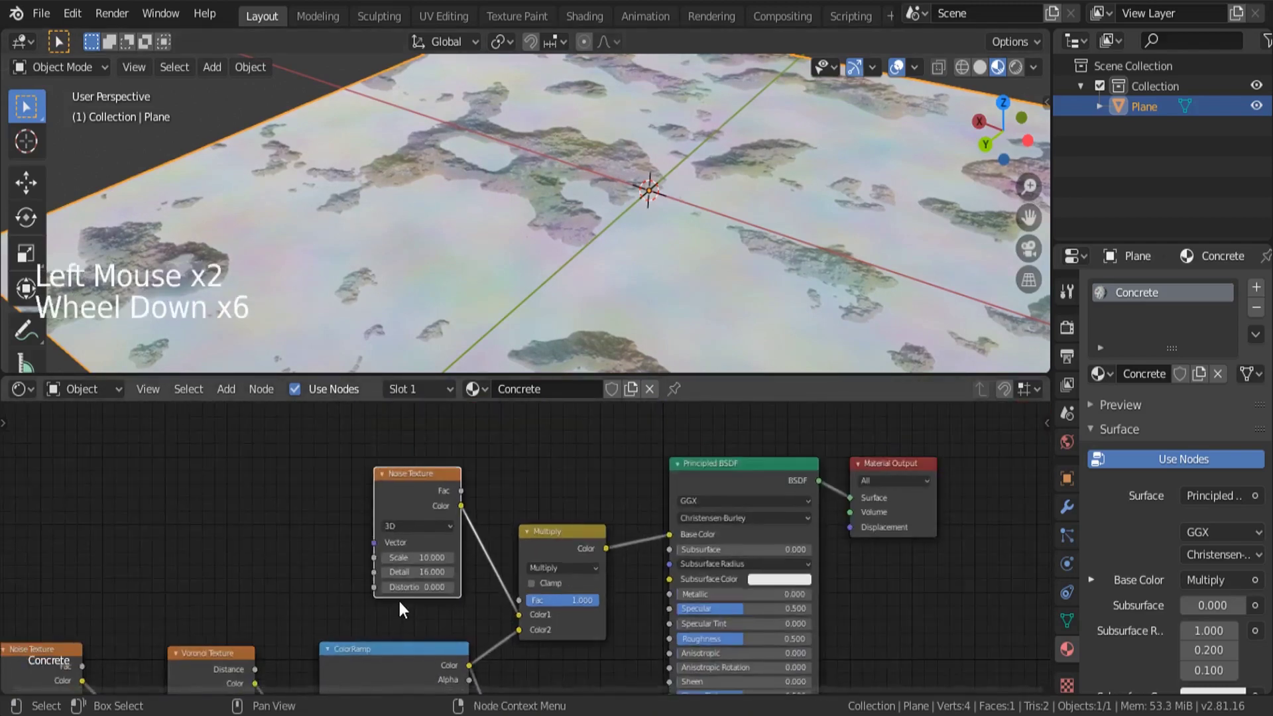
pyautogui.moveTo(399, 602); pyautogui.dragTo(323, 482, button='middle')
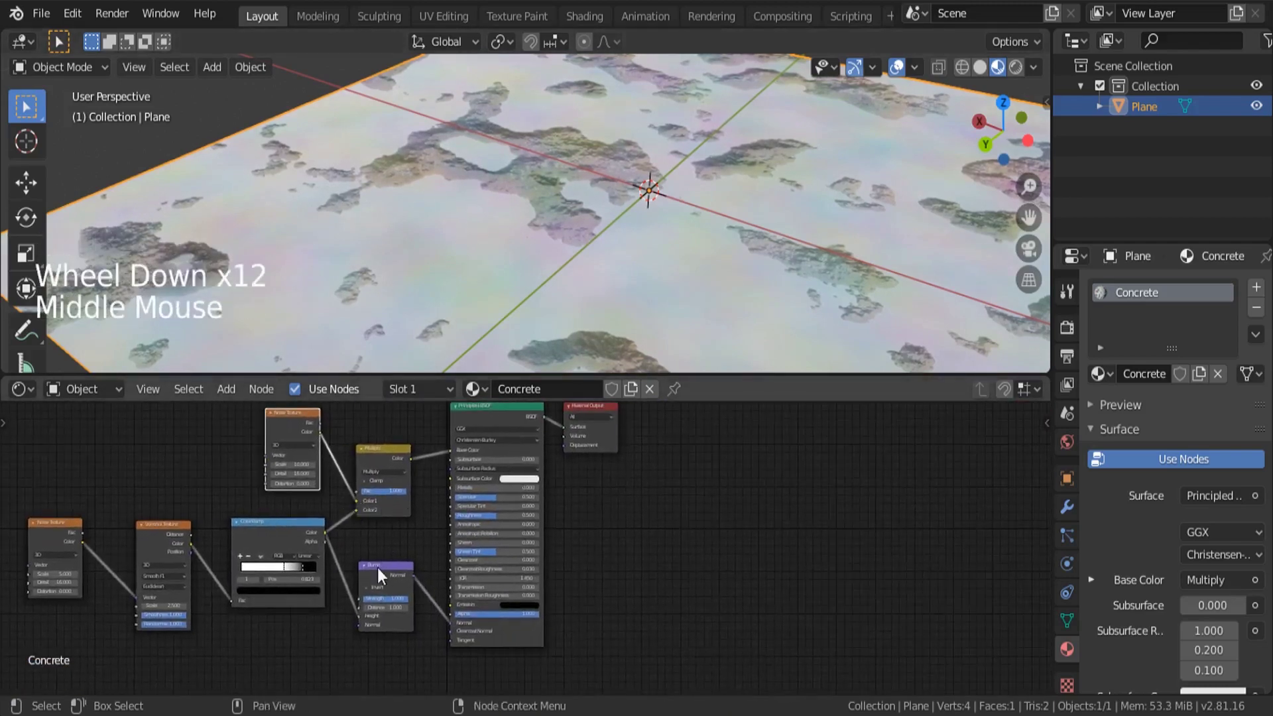
pyautogui.click(374, 445)
pyautogui.moveTo(575, 546); pyautogui.dragTo(499, 582, button='middle')
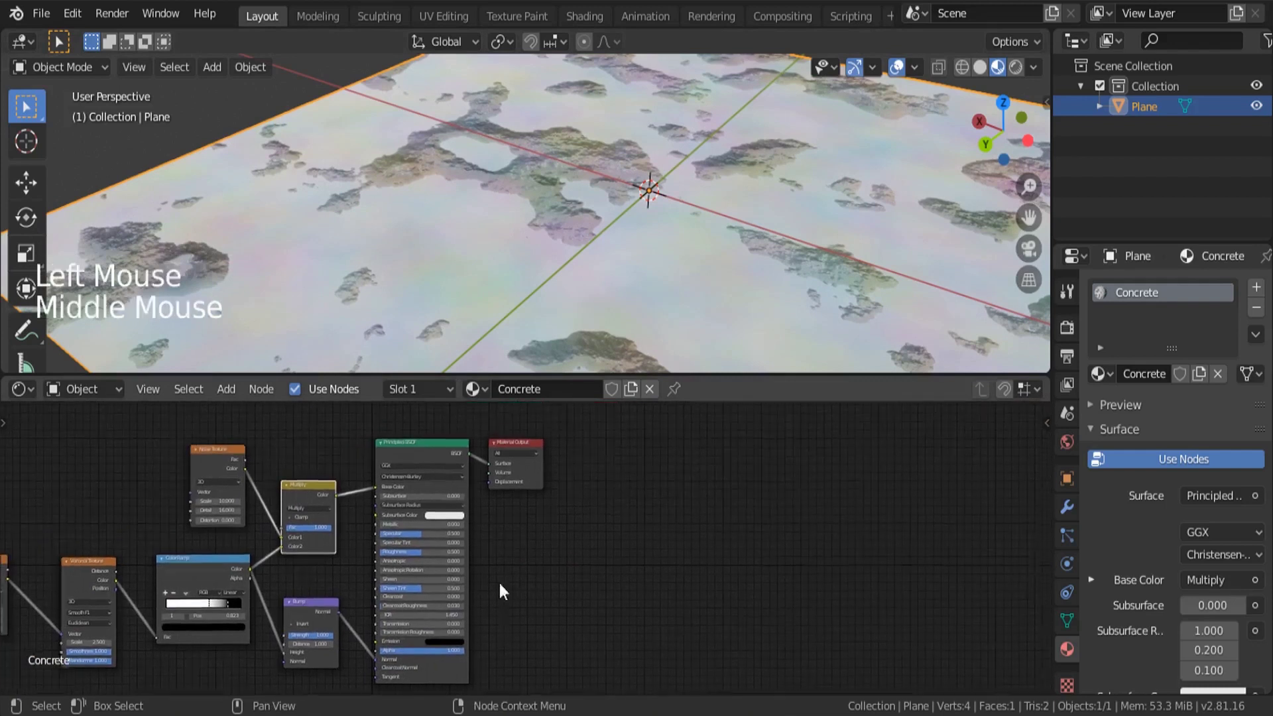
pyautogui.moveTo(545, 574); pyautogui.dragTo(371, 446)
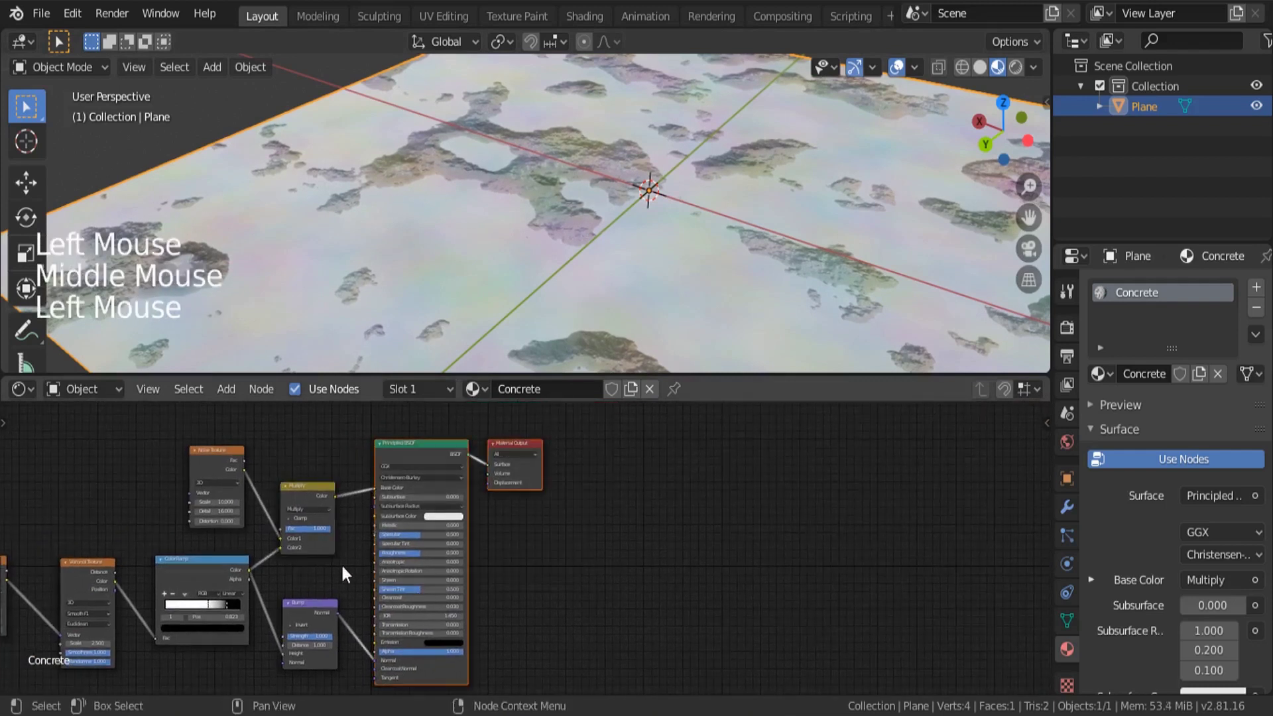
pyautogui.keyDown('shift'); pyautogui.click(307, 607); pyautogui.keyUp('shift')
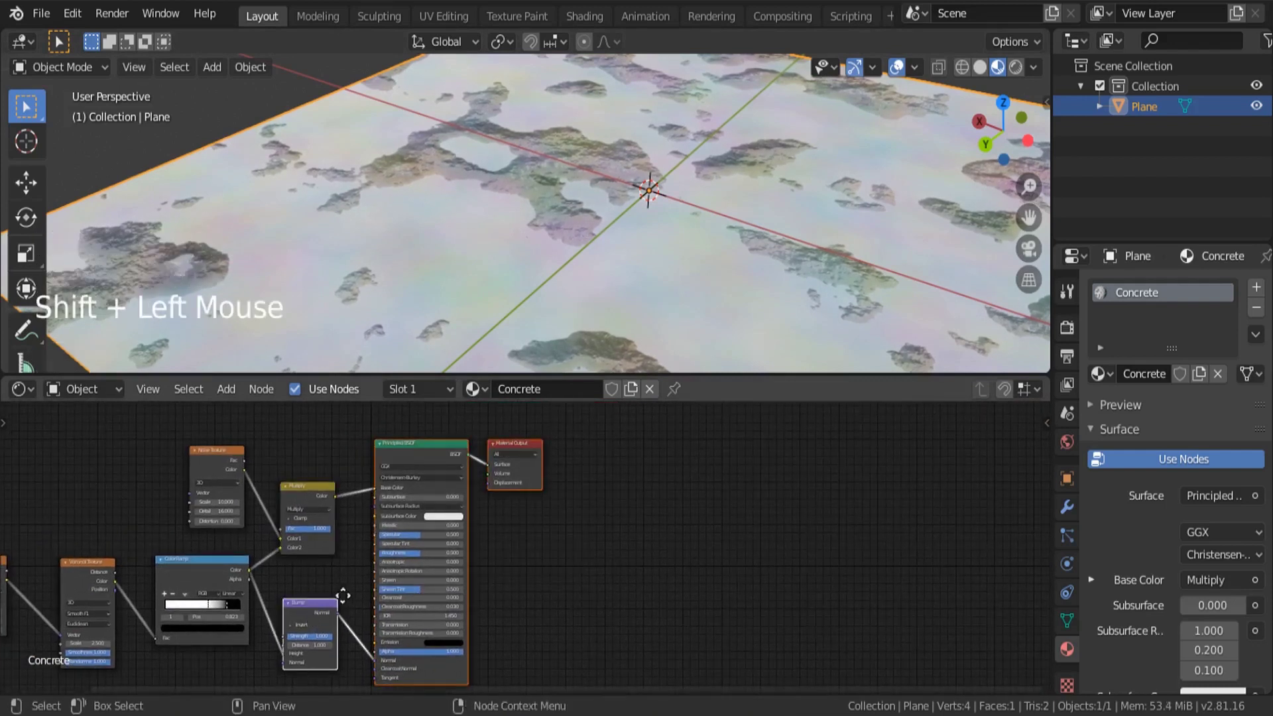
pyautogui.press('g')
pyautogui.click(536, 581)
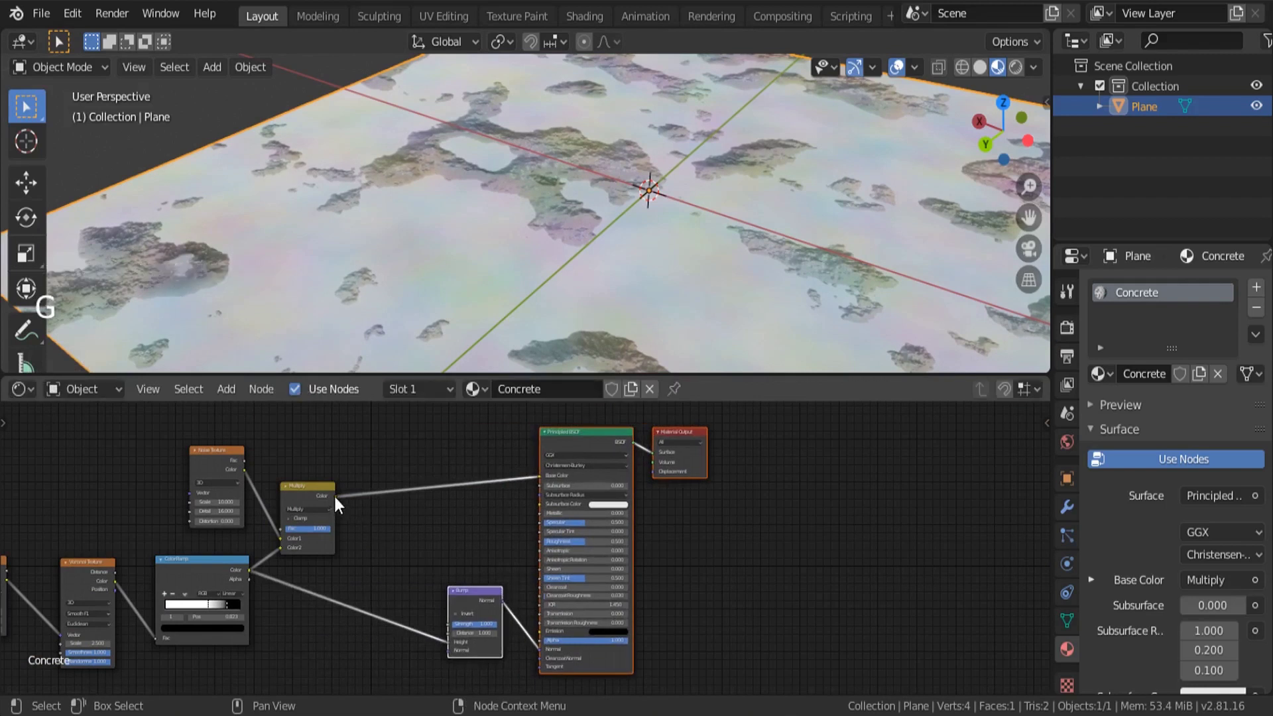
pyautogui.moveTo(334, 495); pyautogui.dragTo(445, 642)
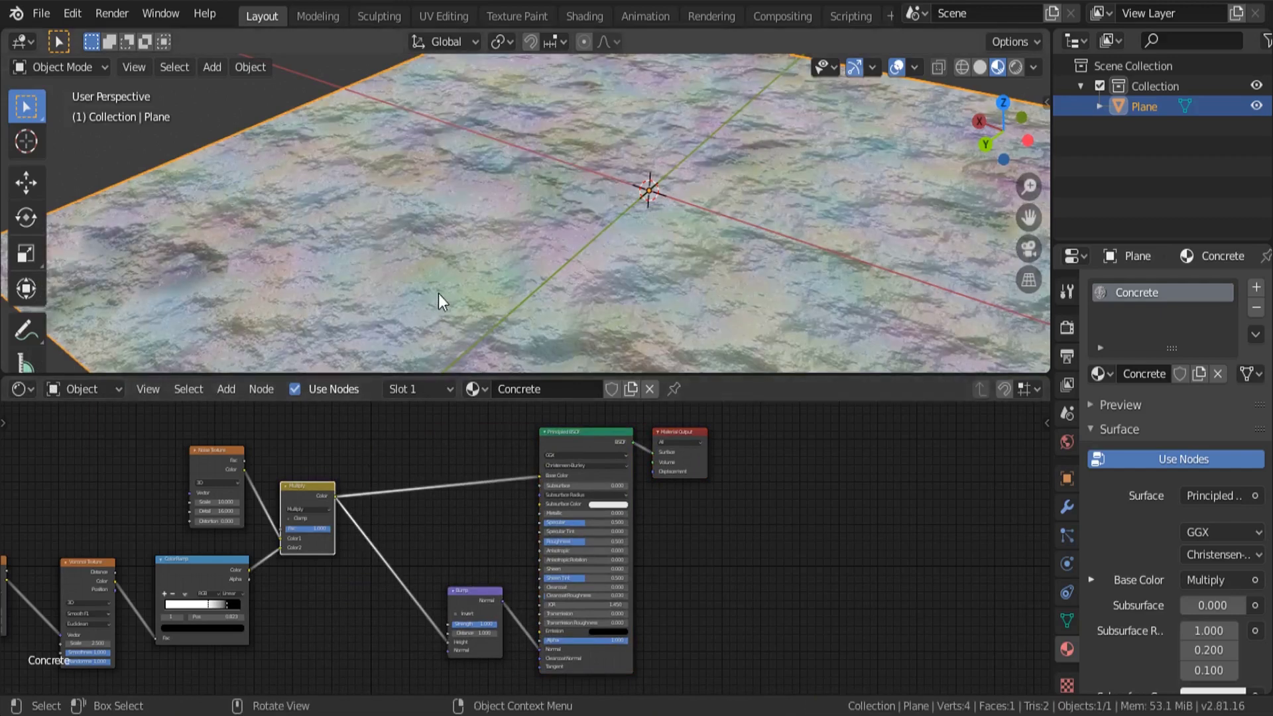
pyautogui.moveTo(439, 293); pyautogui.dragTo(458, 437, button='middle')
# - Move the Noise Texture away from the Multiply node and insert a ColorRamp into the link between them
pyautogui.scroll(4, 398, 510)
pyautogui.moveTo(397, 511); pyautogui.dragTo(500, 541, button='middle')
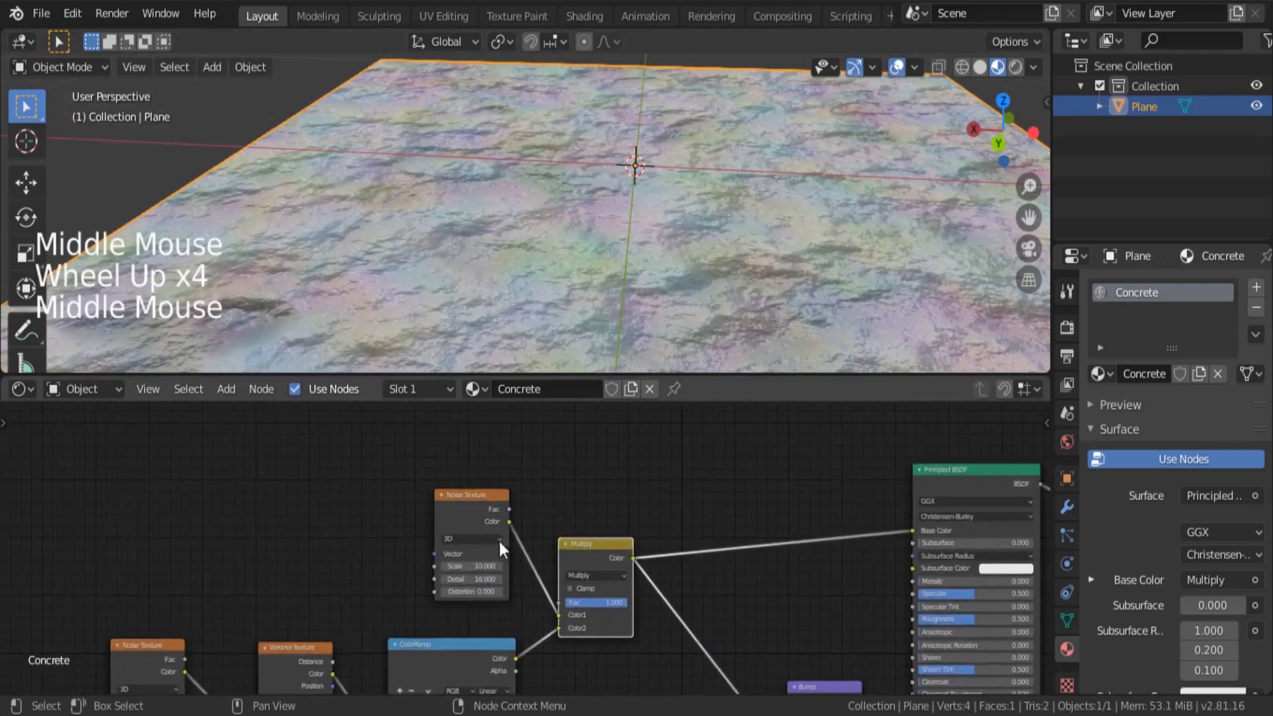
pyautogui.moveTo(460, 504); pyautogui.dragTo(310, 485)
pyautogui.hotkey('shift', 'a')
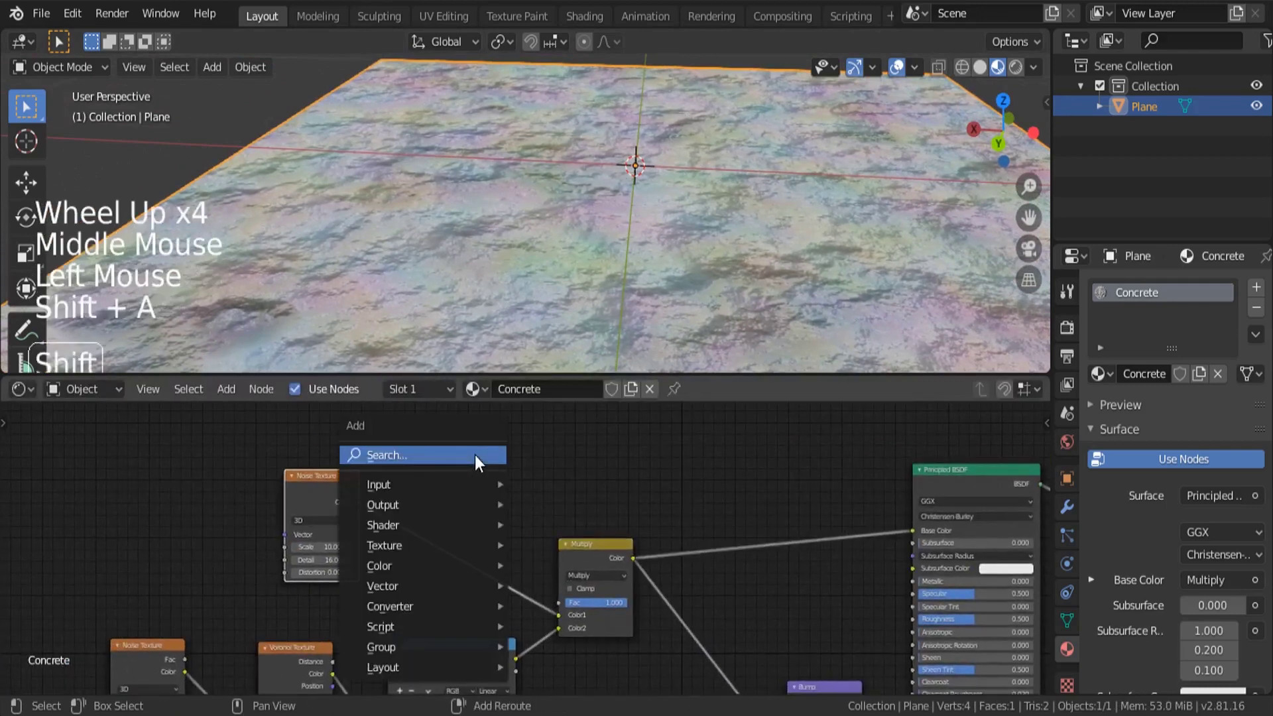
pyautogui.click(470, 455)
pyautogui.write('colo')
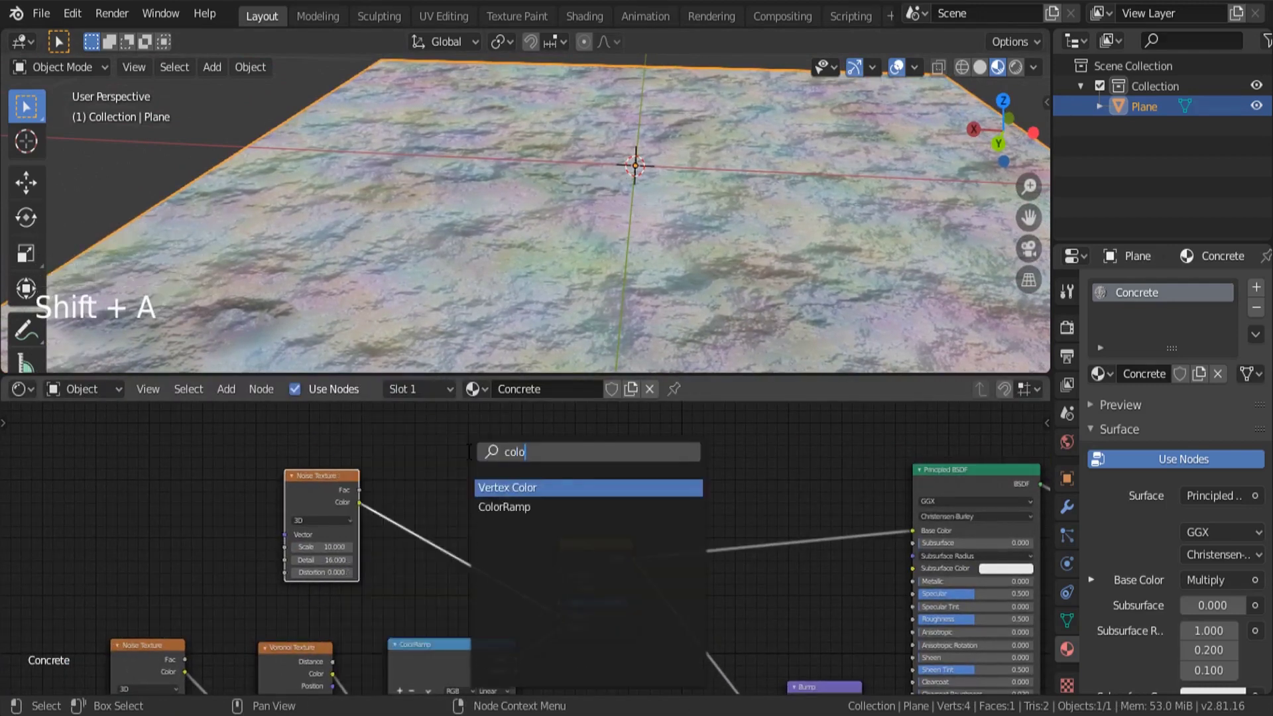
pyautogui.press('Return')
pyautogui.click(405, 452)
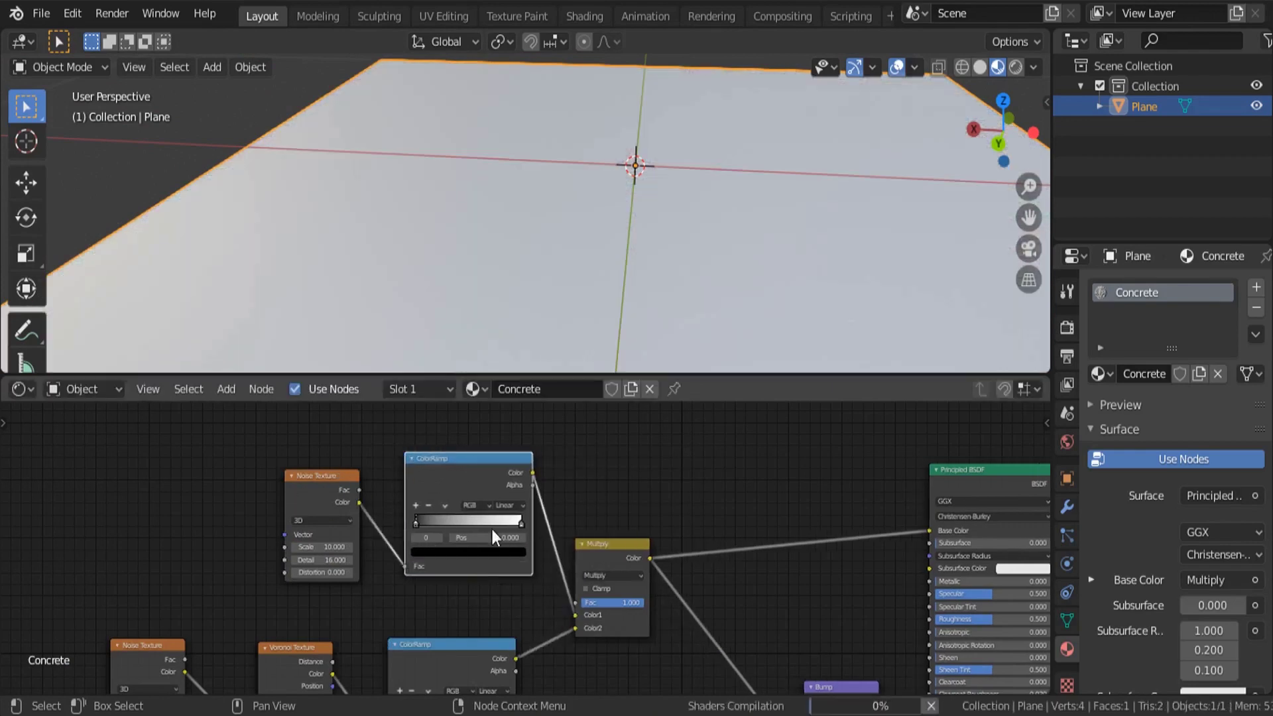
# - Brighten the black stop of the new ColorRamp to a light grey with a value of 0.894
pyautogui.scroll(9, 492, 528)
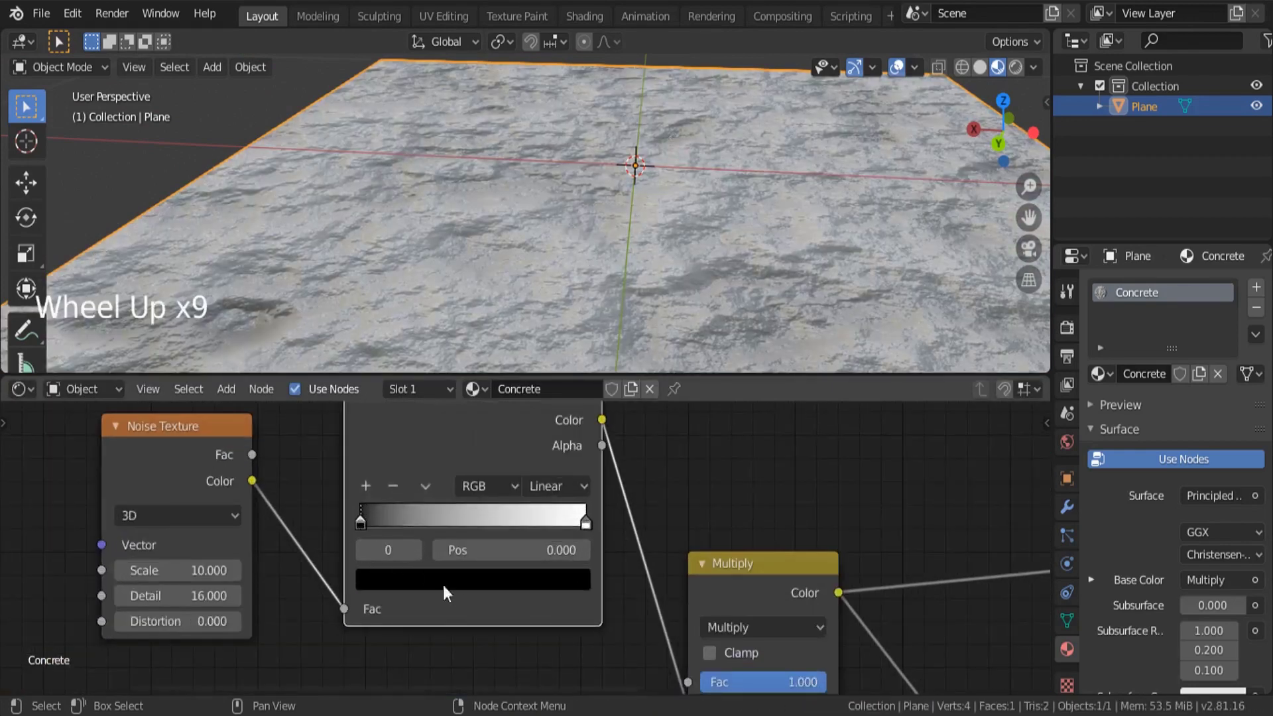
pyautogui.click(359, 523)
pyautogui.click(407, 572)
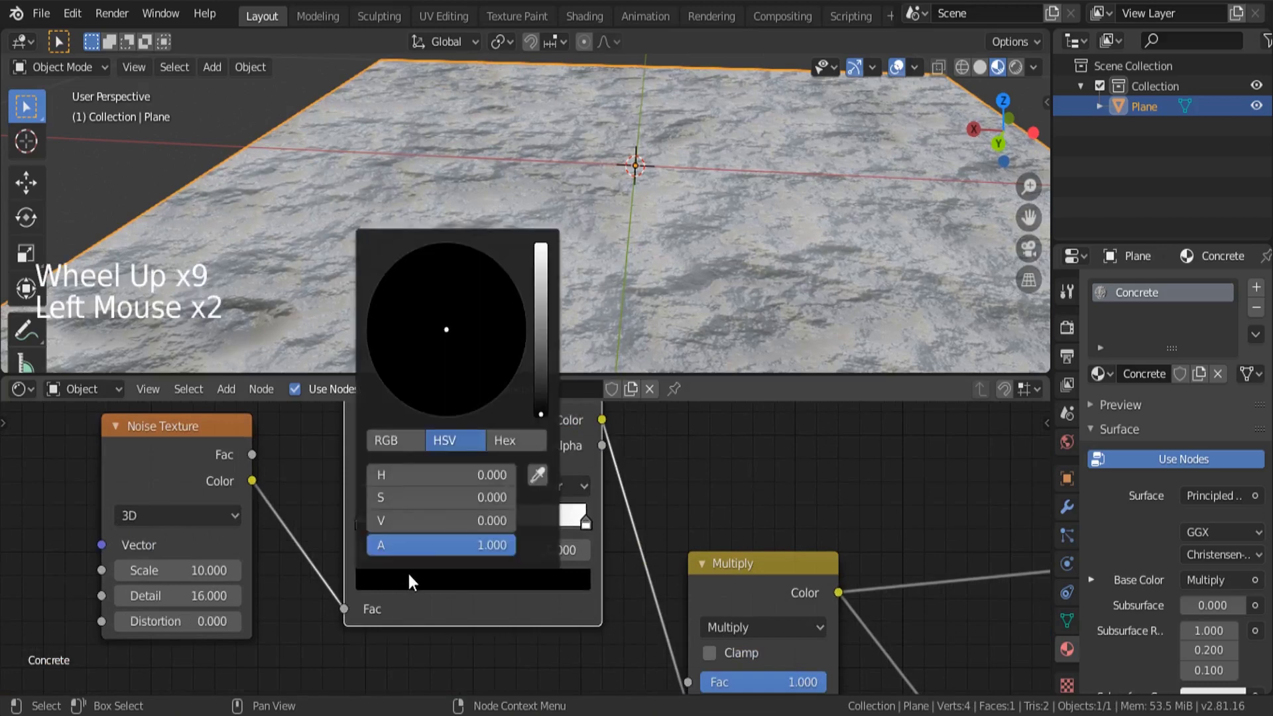
pyautogui.moveTo(398, 520); pyautogui.dragTo(530, 520)
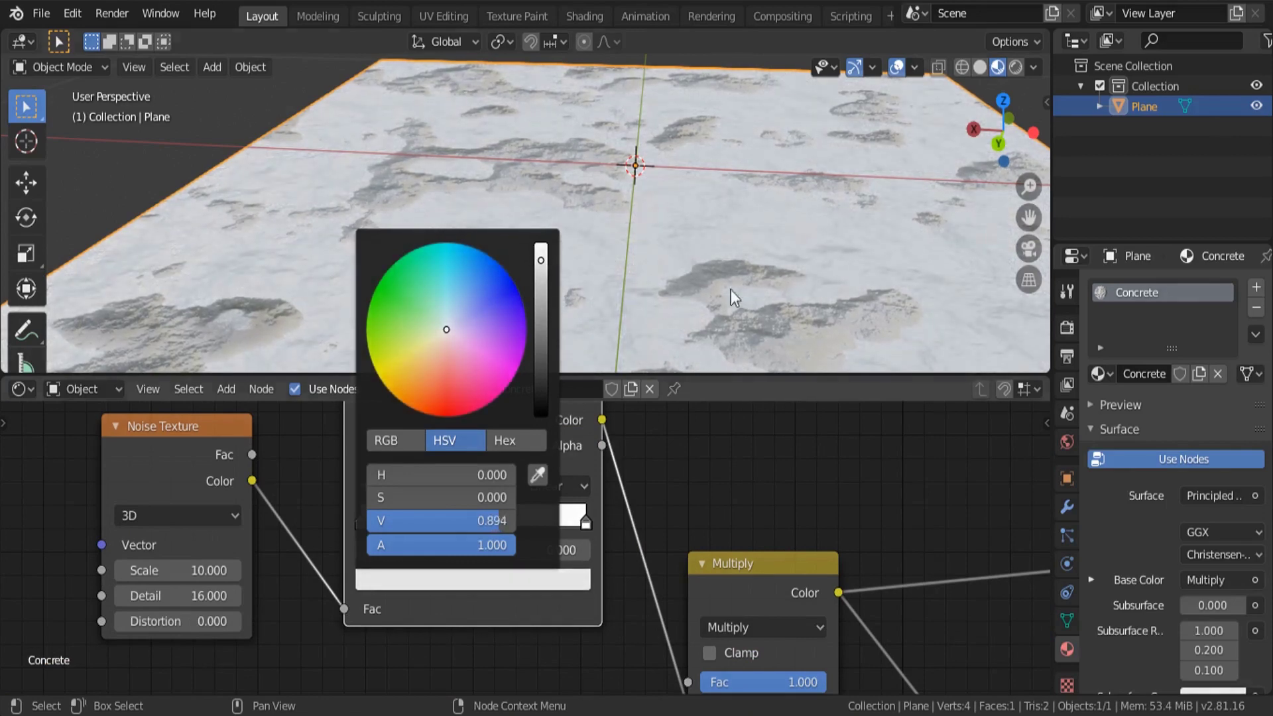
pyautogui.moveTo(716, 278); pyautogui.dragTo(638, 264, button='middle')
pyautogui.scroll(4, 618, 247)
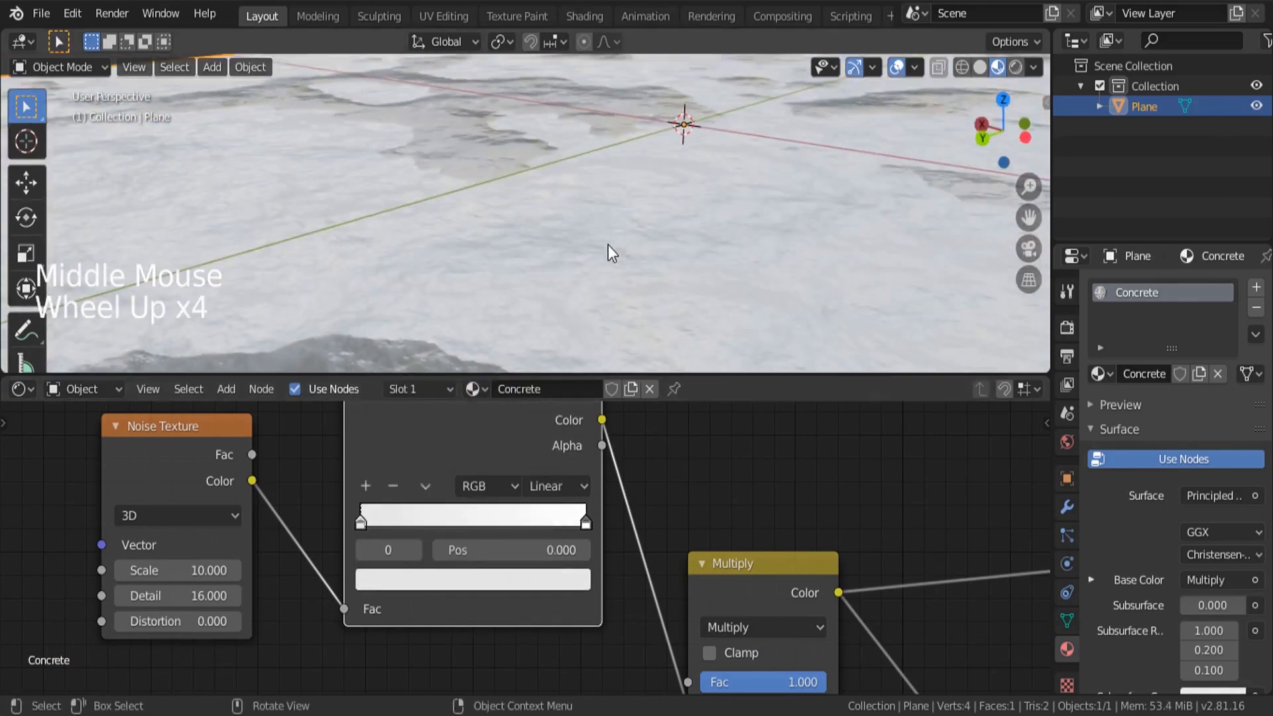
pyautogui.scroll(-4, 422, 219)
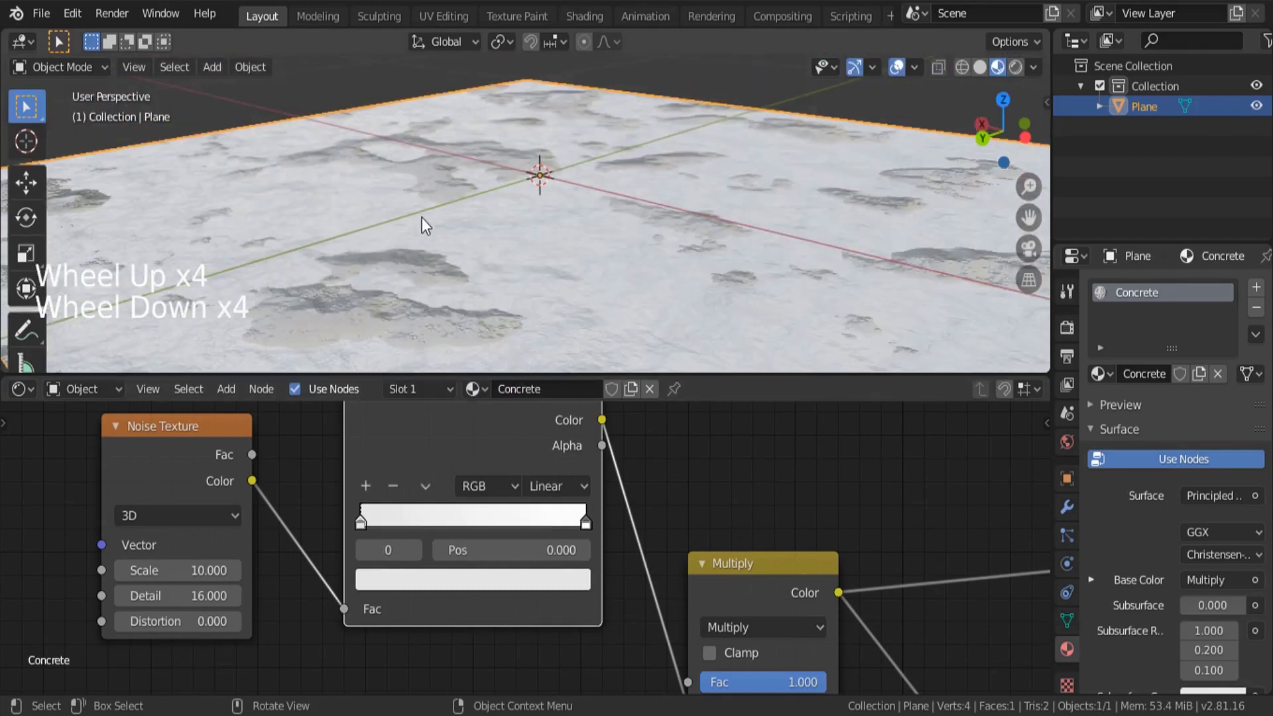
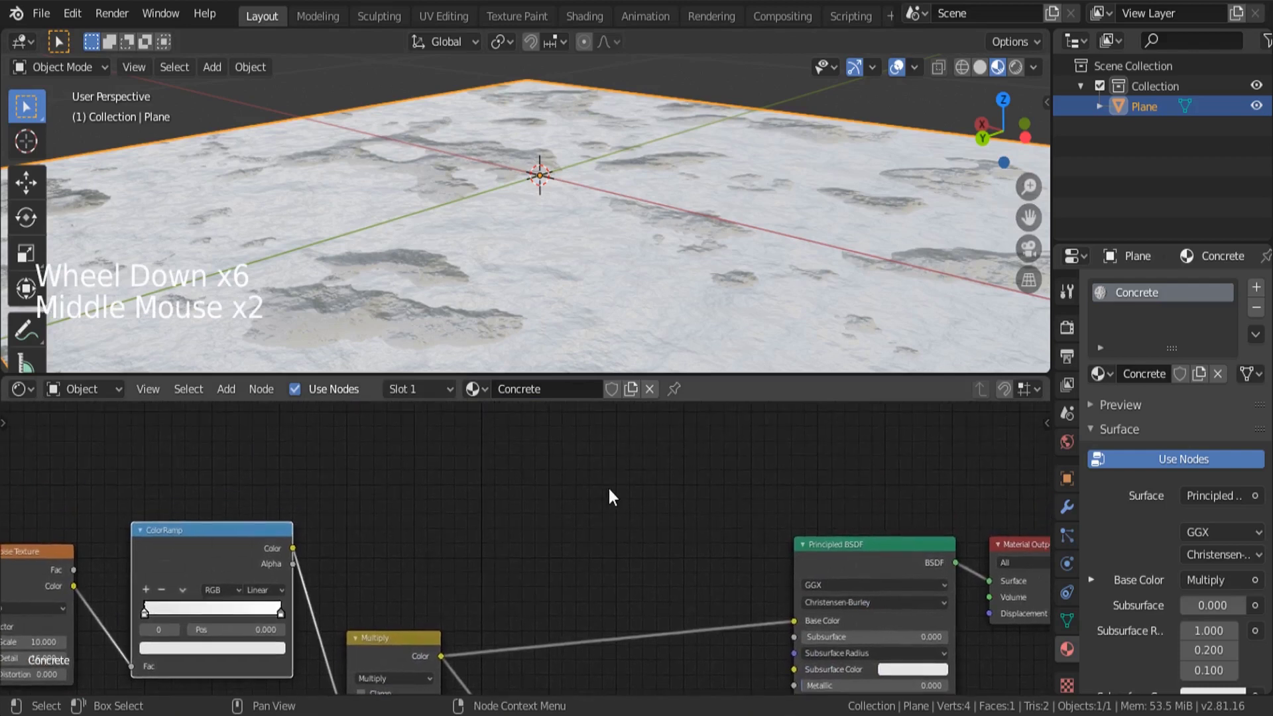
# - Insert another ColorRamp into the link between the Multiply node and the Principled BSDF's Base Color
pyautogui.hotkey('shift', 'a')
pyautogui.click(610, 484)
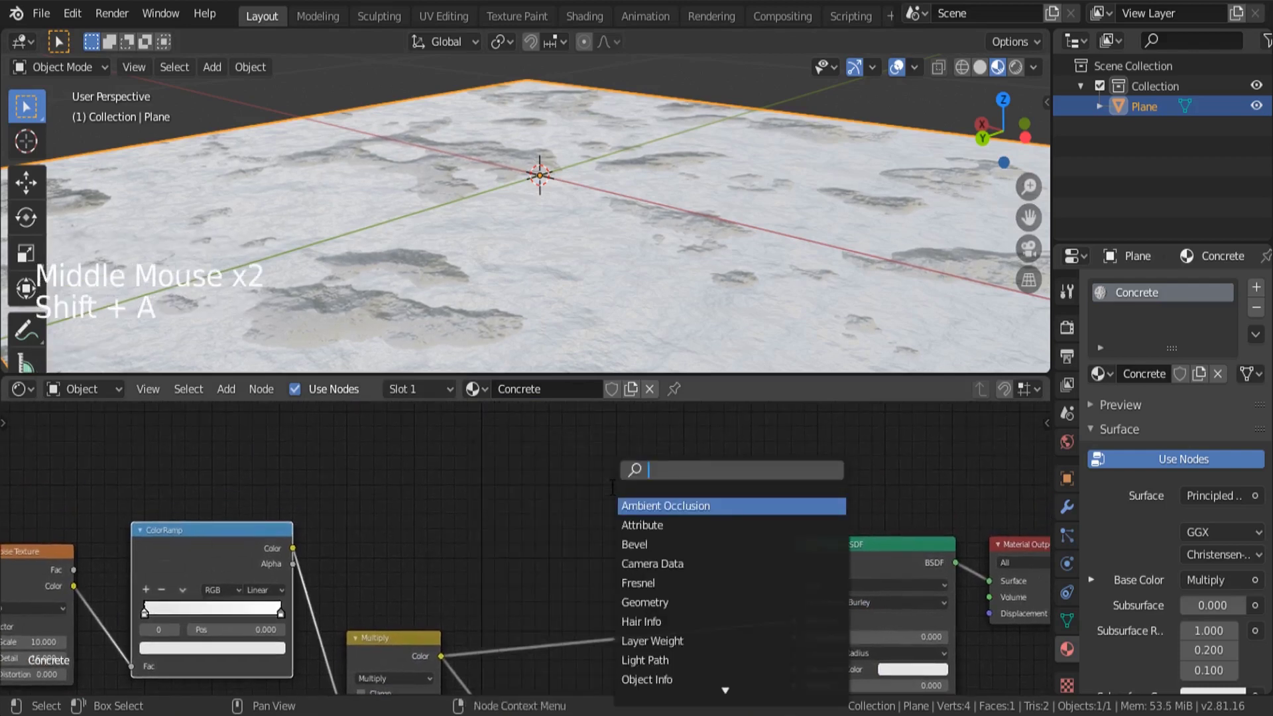
pyautogui.write('colo')
pyautogui.press('Down')
pyautogui.press('Return')
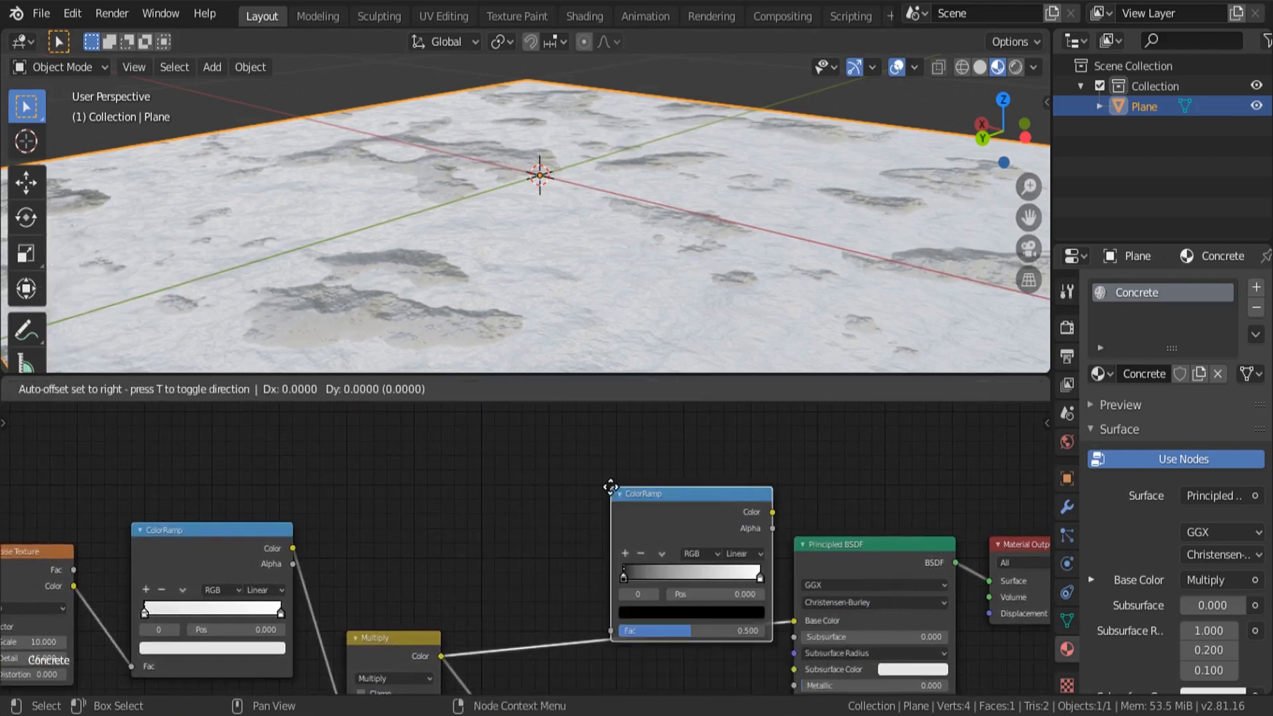
pyautogui.click(576, 513)
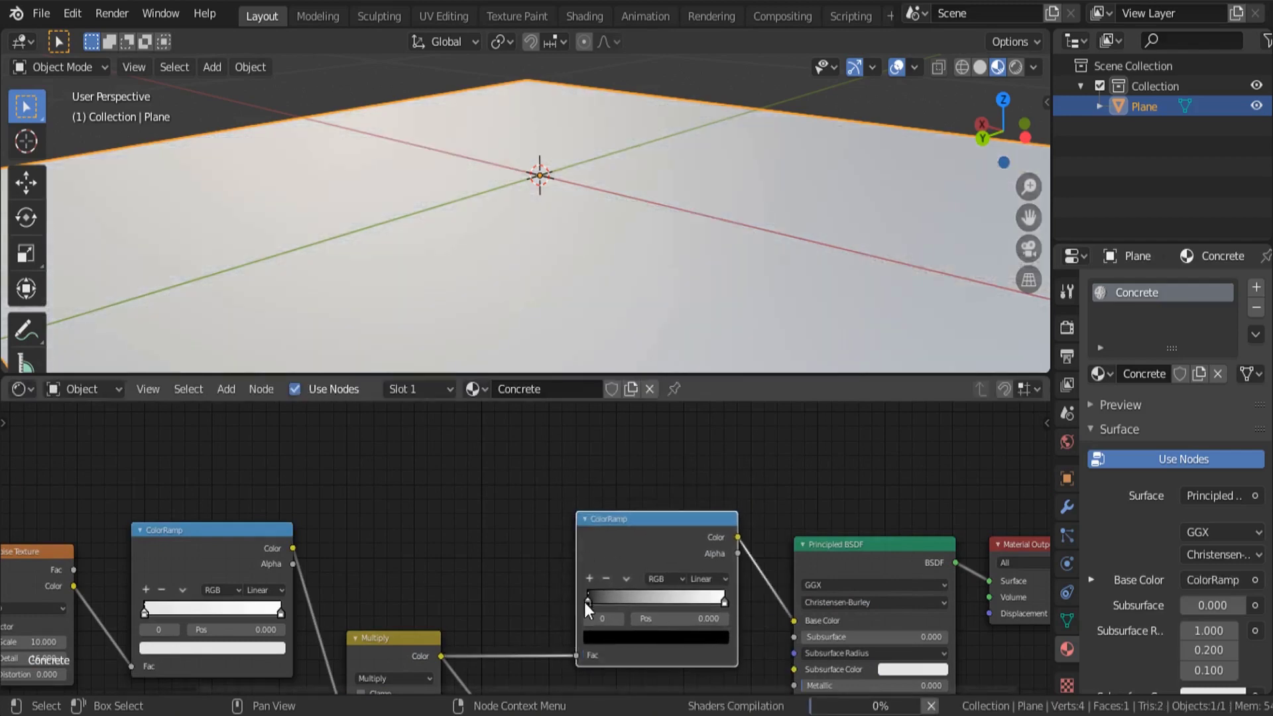
# - Lighten the Base Color ColorRamp's black stop to grey and move its white stop to about position 0.259
pyautogui.scroll(2, 534, 579)
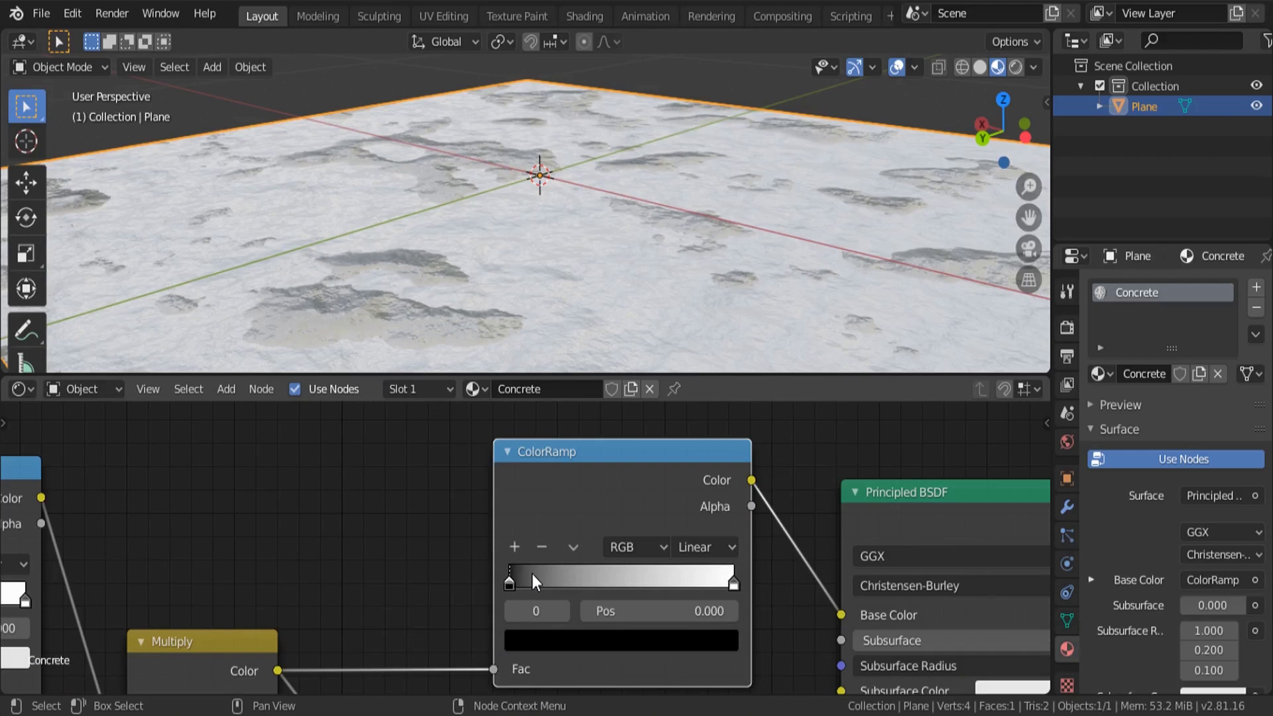
pyautogui.moveTo(729, 588); pyautogui.dragTo(626, 584)
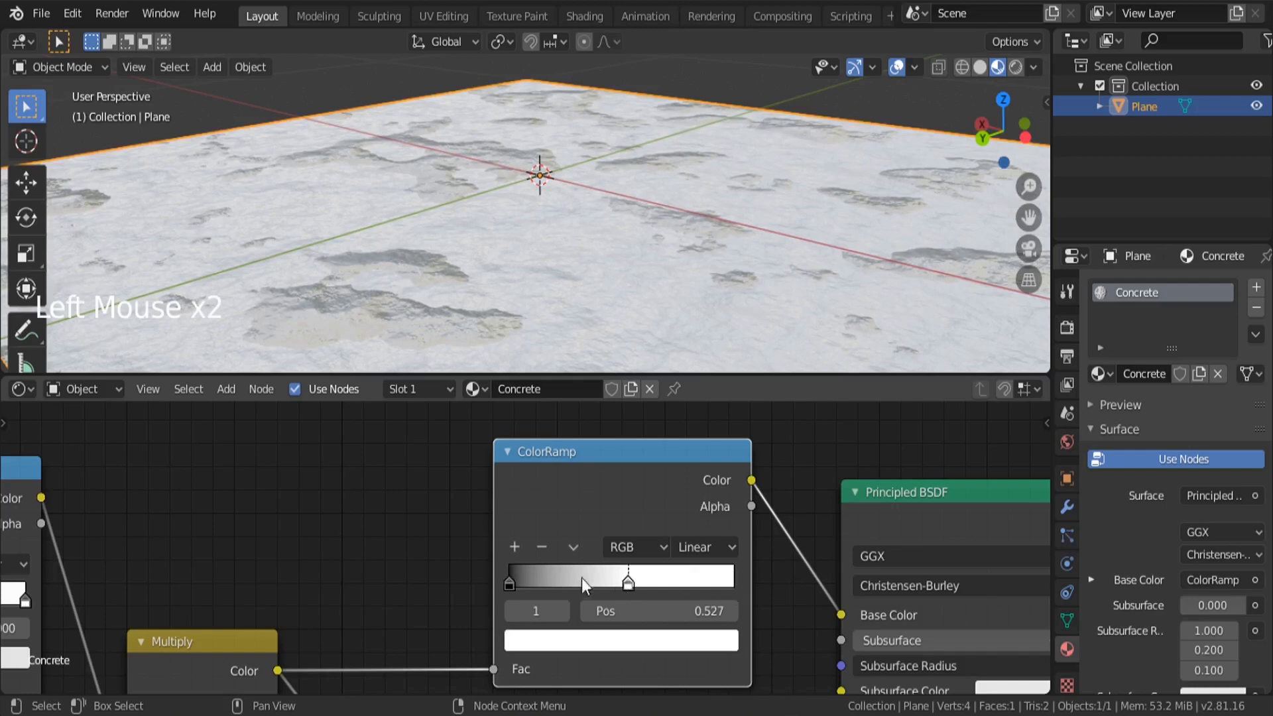
pyautogui.scroll(4, 554, 586)
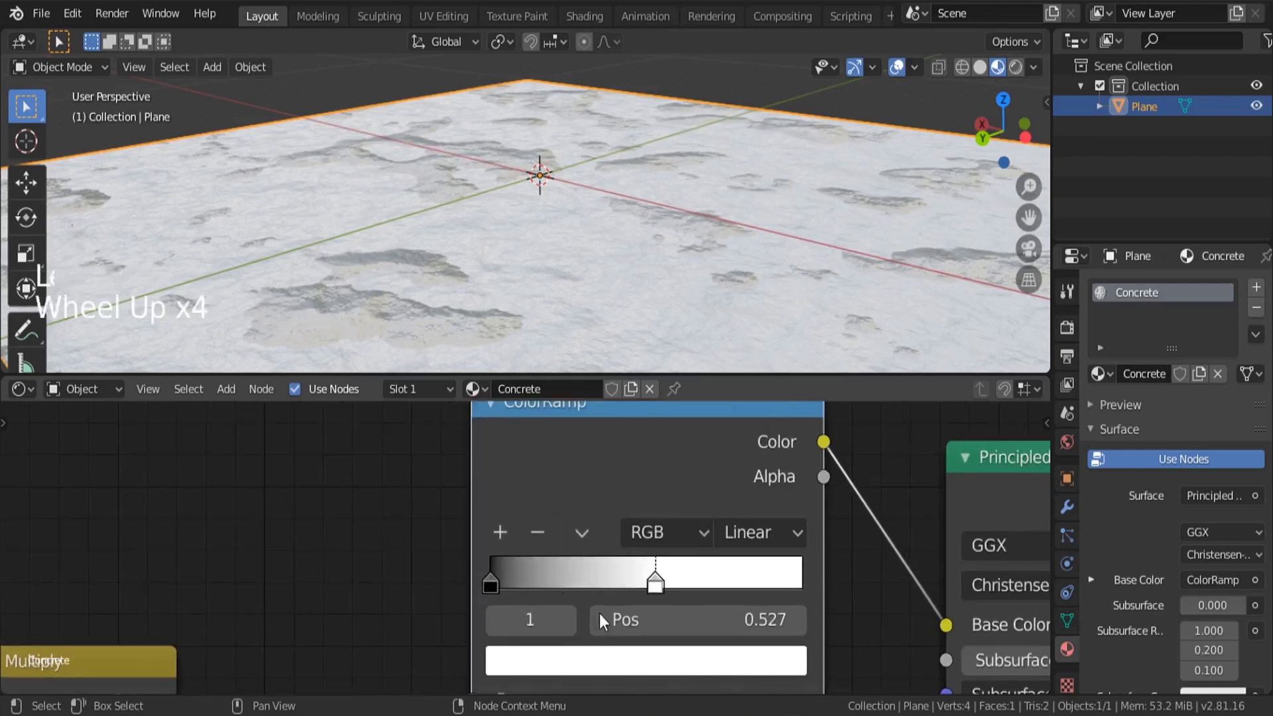
pyautogui.moveTo(488, 574); pyautogui.dragTo(418, 525, button='middle')
pyautogui.click(421, 536)
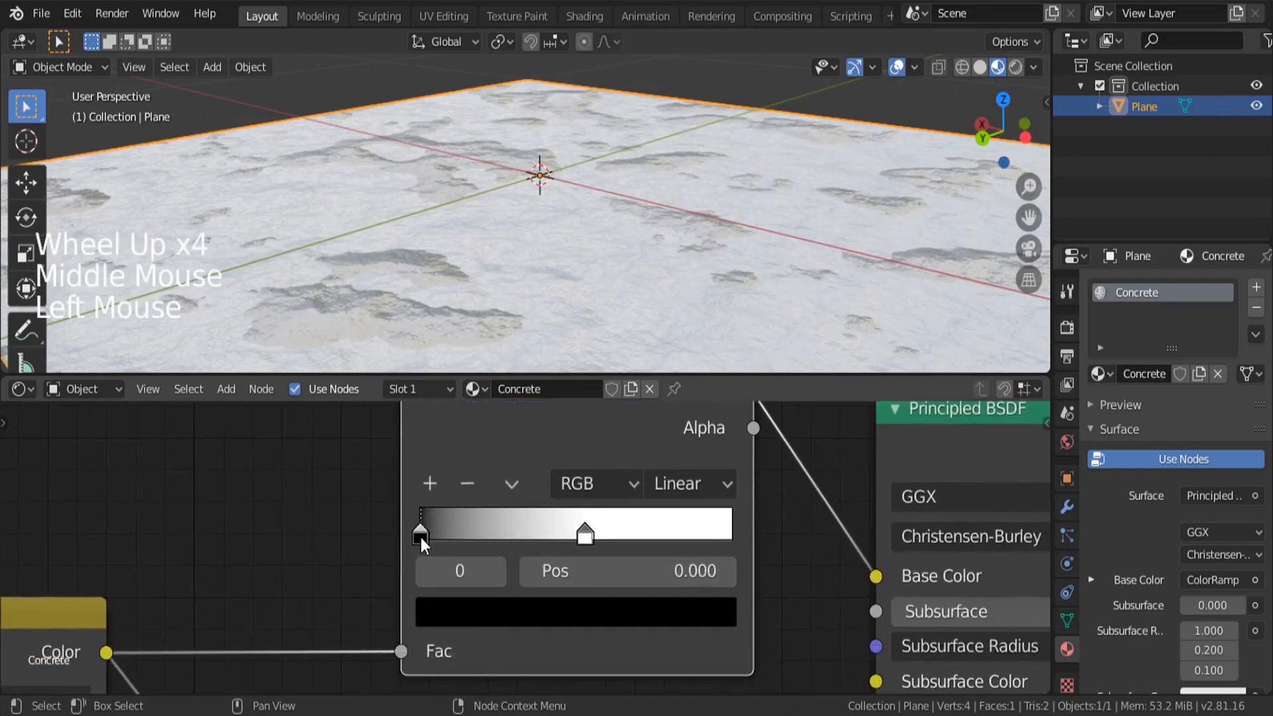
pyautogui.click(525, 609)
pyautogui.moveTo(666, 375); pyautogui.dragTo(670, 300)
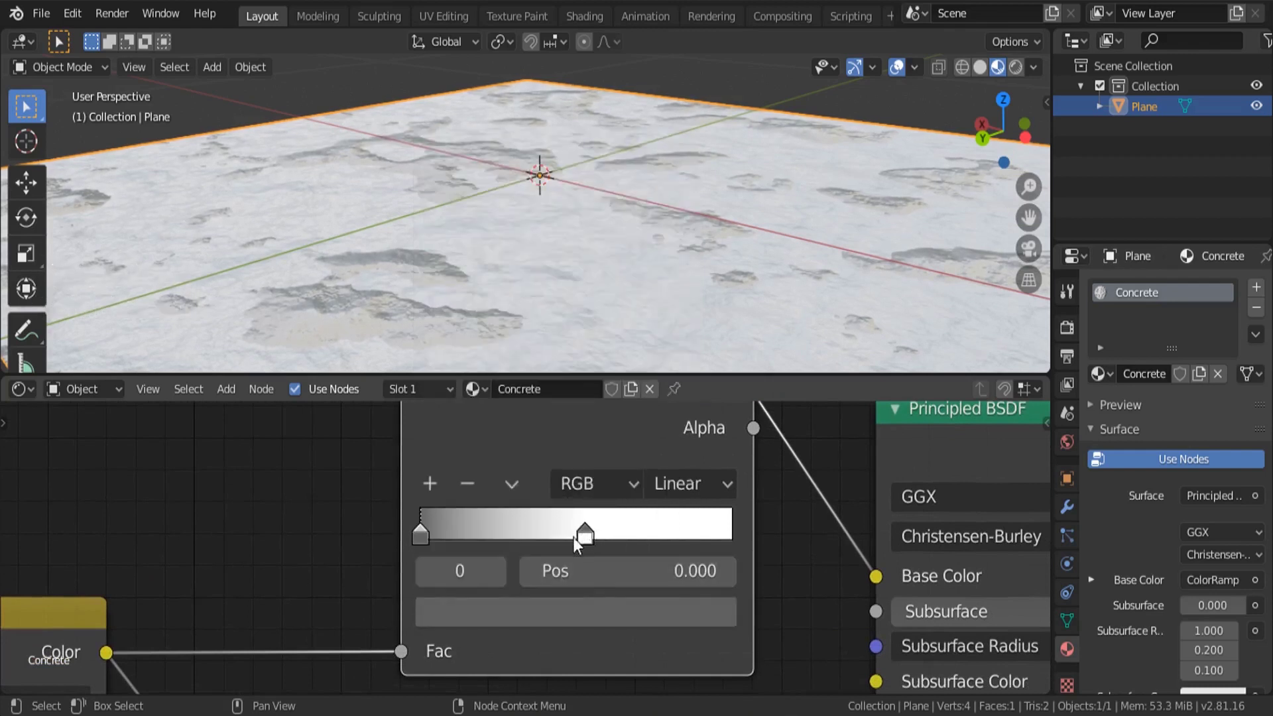
pyautogui.moveTo(573, 537); pyautogui.dragTo(488, 538)
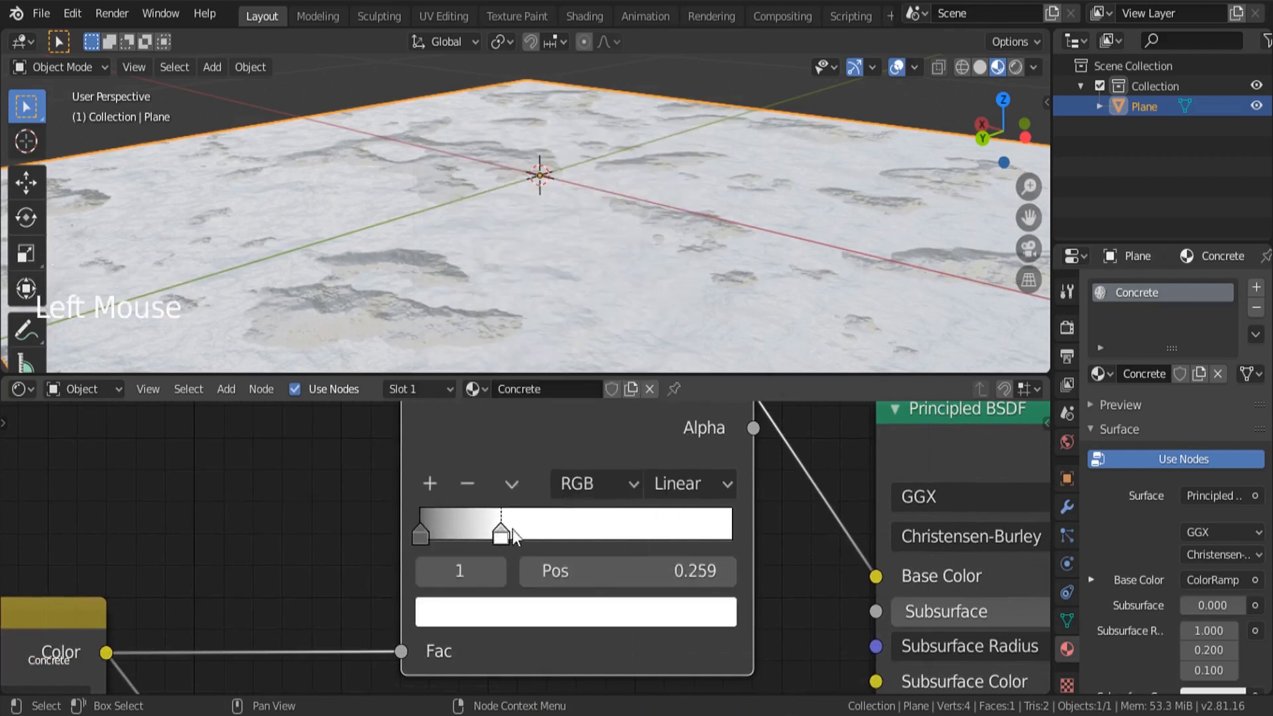
# - Add a third stop to the Base Color ColorRamp, place it at about position 0.439 and color it tan
pyautogui.click(430, 483)
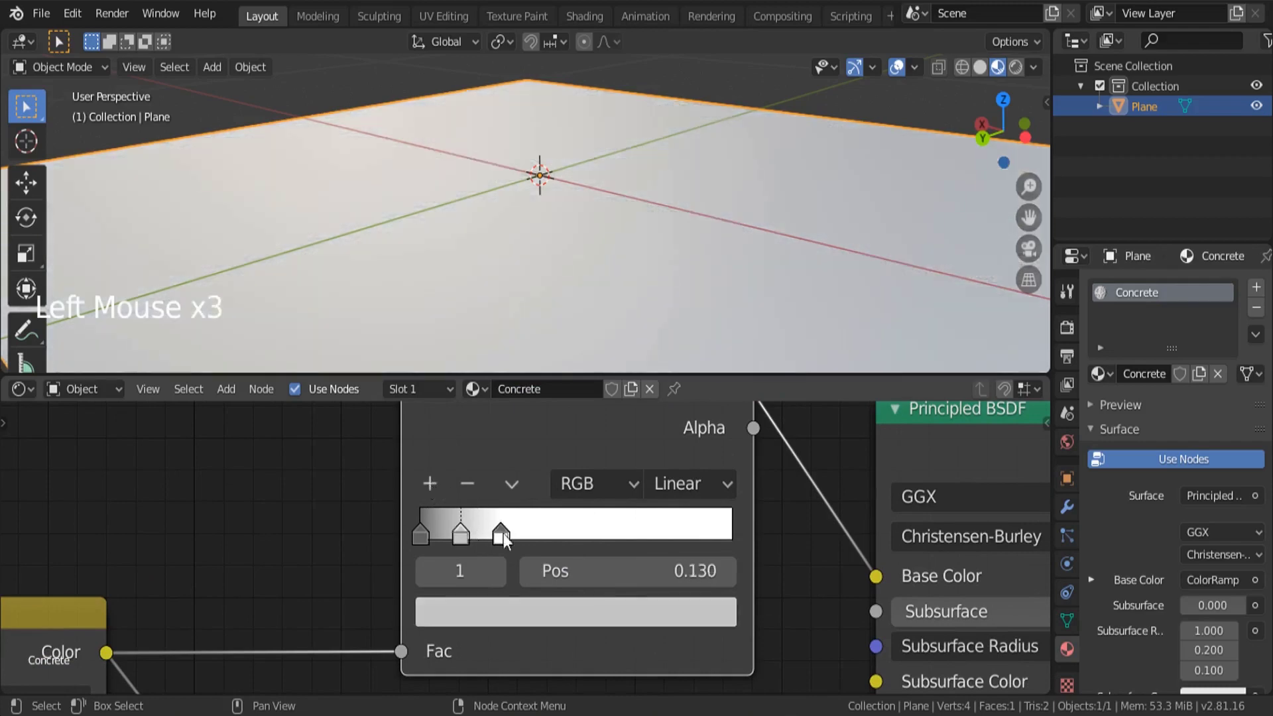
pyautogui.click(559, 533)
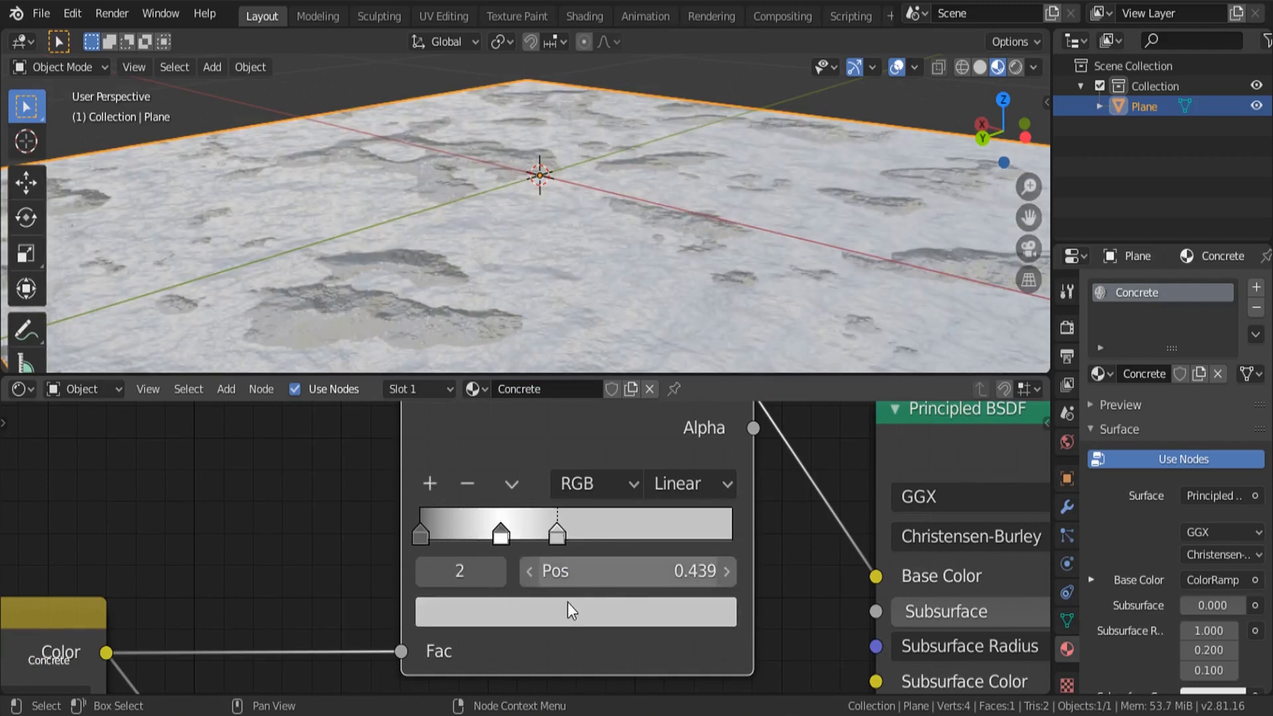
pyautogui.click(576, 613)
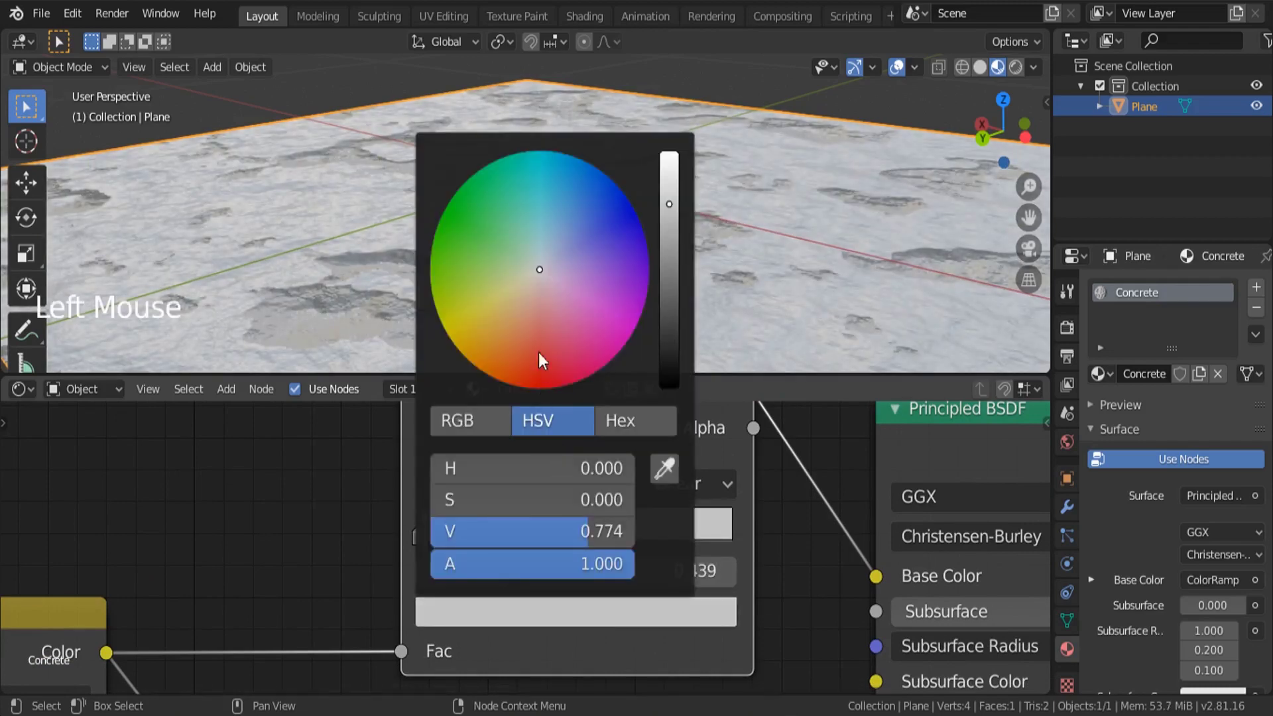
pyautogui.click(518, 301)
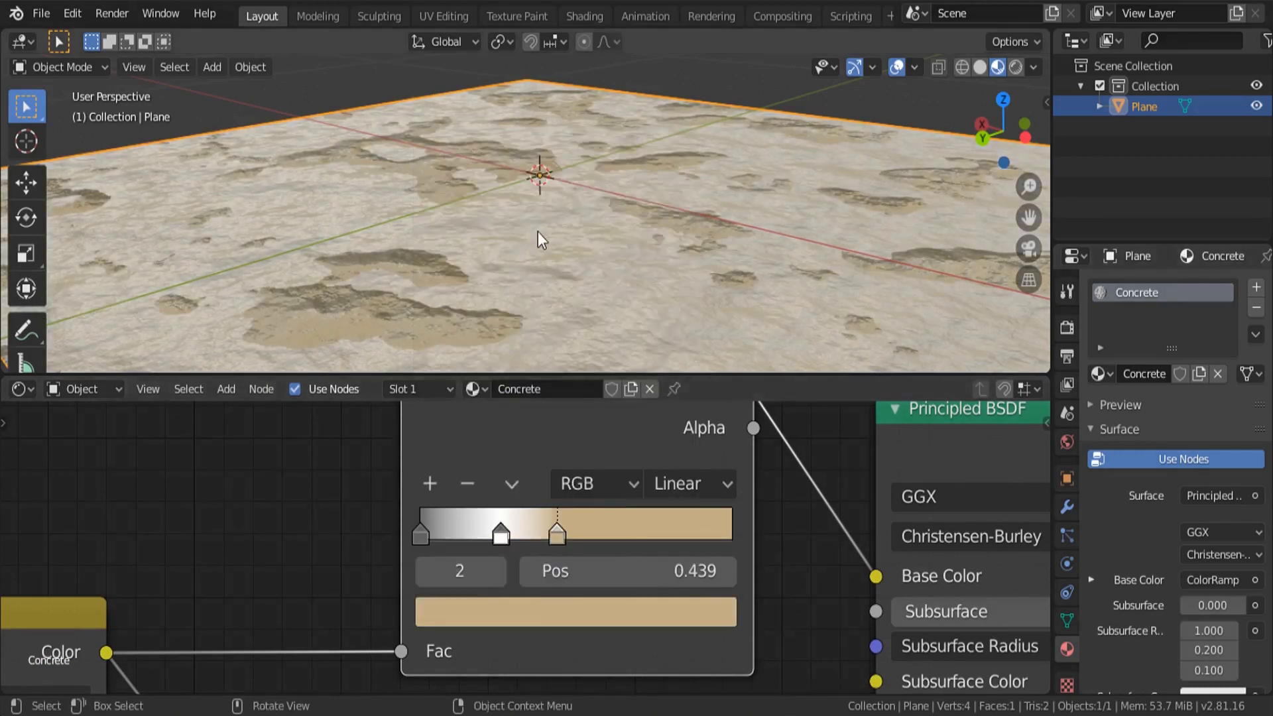
# - Slide the Base Color ColorRamp's tan stop to position 0.543, its white stop to about 0.46 and its grey stop to 0.286
pyautogui.scroll(-4, 543, 240)
pyautogui.moveTo(568, 245); pyautogui.dragTo(619, 292, button='middle')
pyautogui.scroll(4, 620, 293)
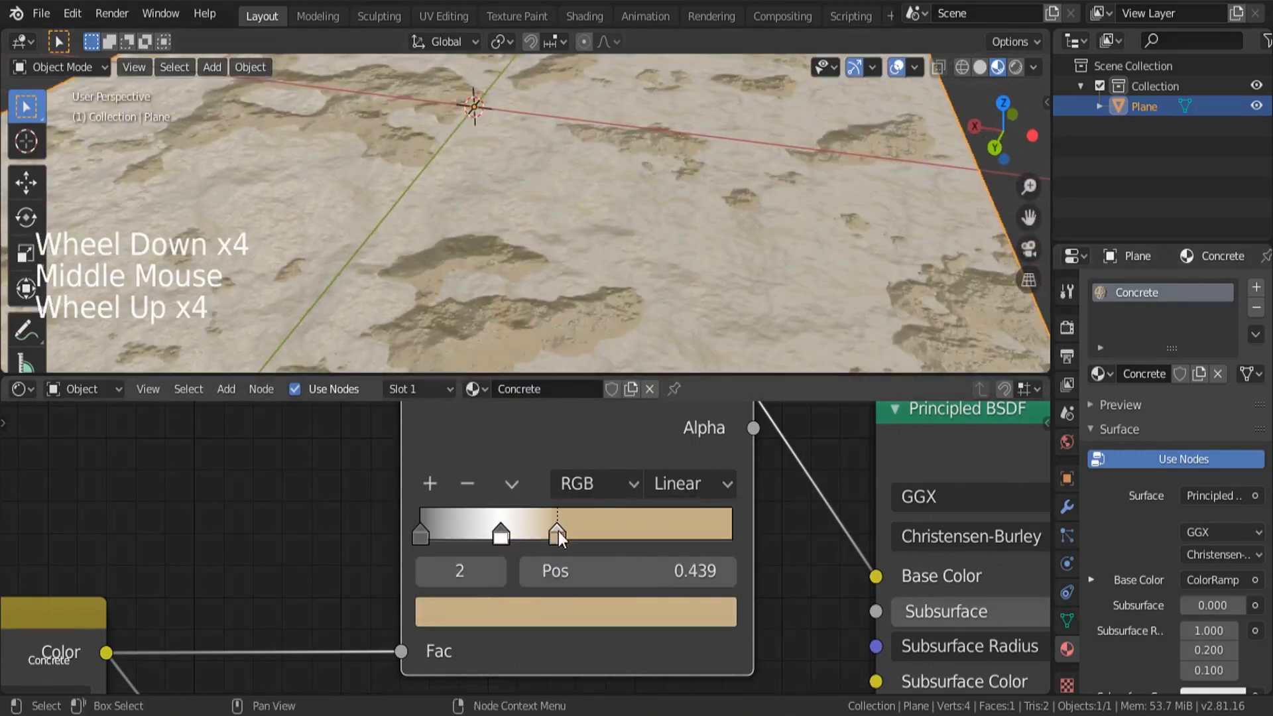
pyautogui.moveTo(558, 531); pyautogui.dragTo(627, 531)
pyautogui.moveTo(502, 533); pyautogui.dragTo(582, 537)
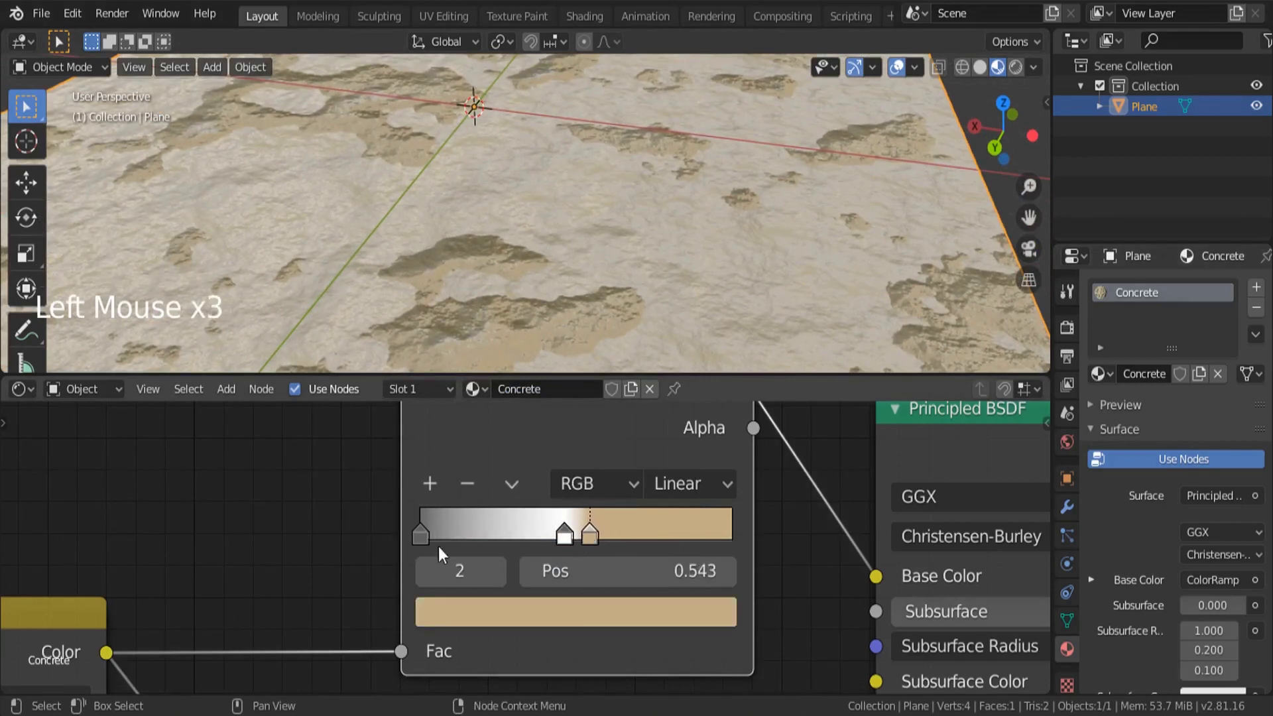
pyautogui.moveTo(427, 538); pyautogui.dragTo(518, 548)
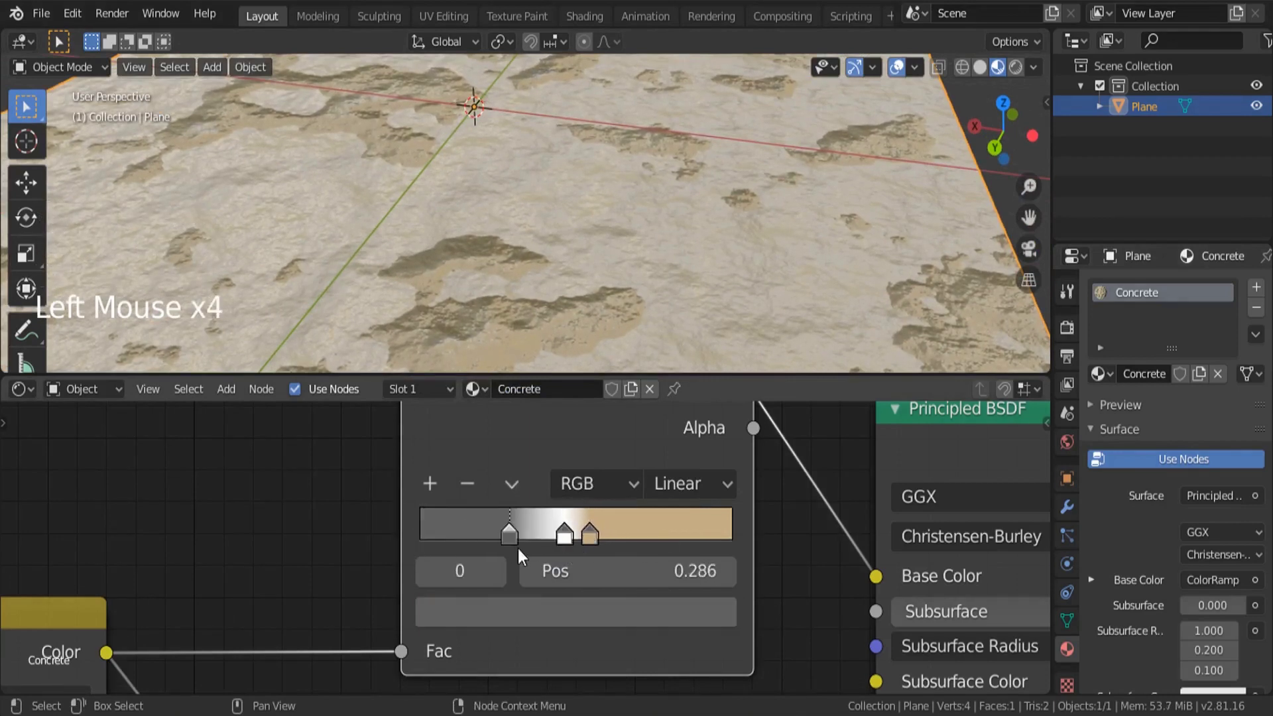
# - Try reordering the Base Color ColorRamp, with white at about 0.70, grey at 0.836 and tan at about 0.92
pyautogui.scroll(10, 518, 548)
pyautogui.click(586, 554)
pyautogui.click(530, 554)
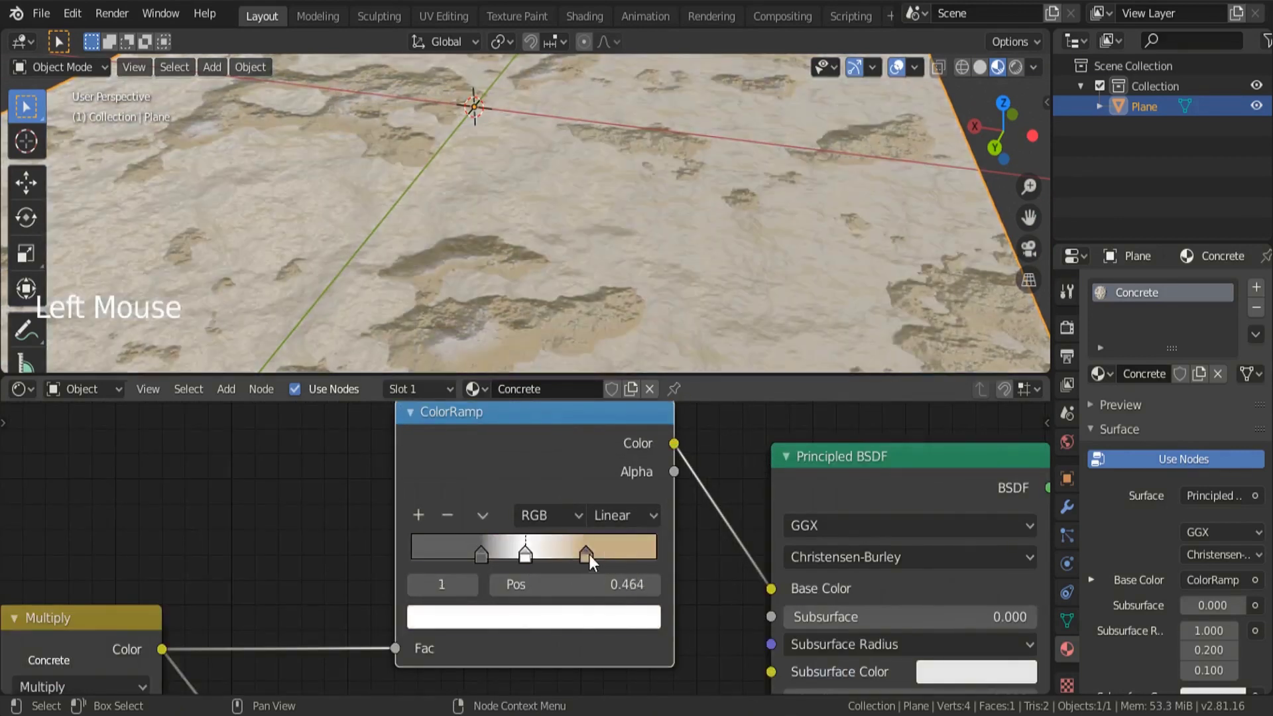
pyautogui.moveTo(586, 554); pyautogui.dragTo(636, 554)
pyautogui.moveTo(481, 554); pyautogui.dragTo(618, 569)
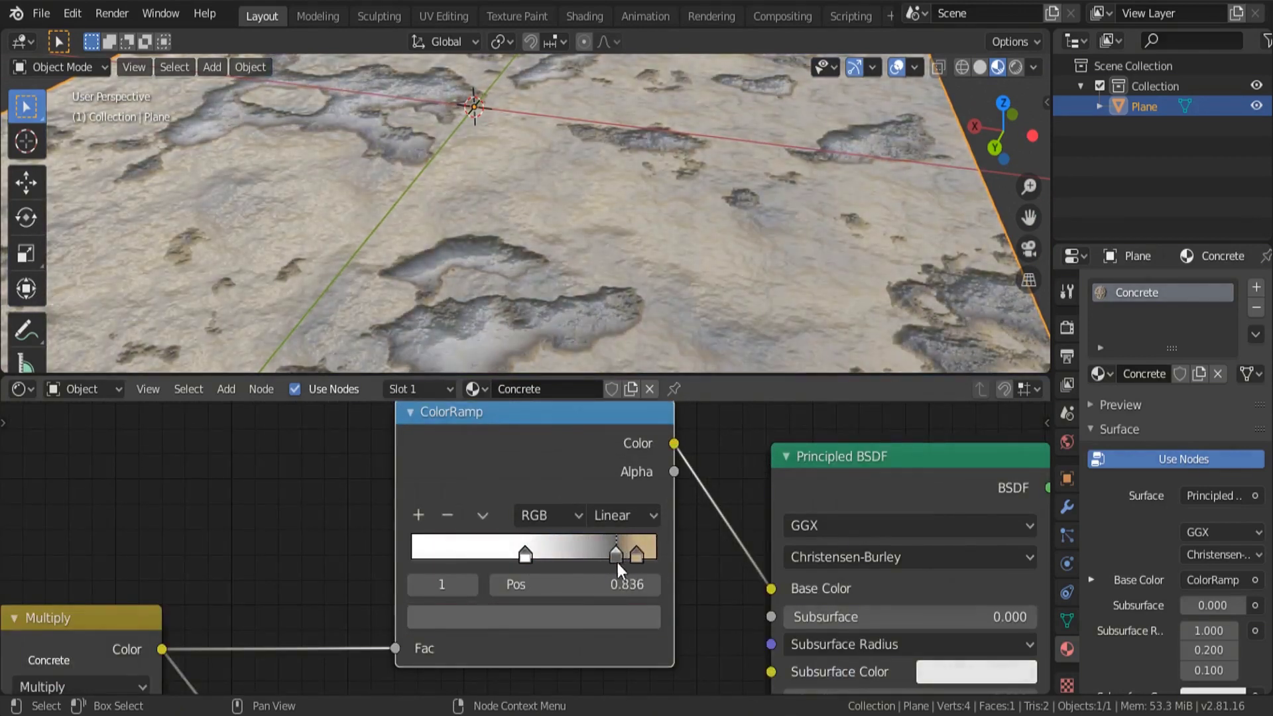
pyautogui.moveTo(525, 554); pyautogui.dragTo(583, 564)
# - Place the Base Color ColorRamp's grey stop at about position 0.76, its white stop at about 0.85 and its tan stop at 0.891
pyautogui.scroll(-4, 504, 302)
pyautogui.moveTo(504, 301); pyautogui.dragTo(544, 292, button='middle')
pyautogui.scroll(4, 602, 572)
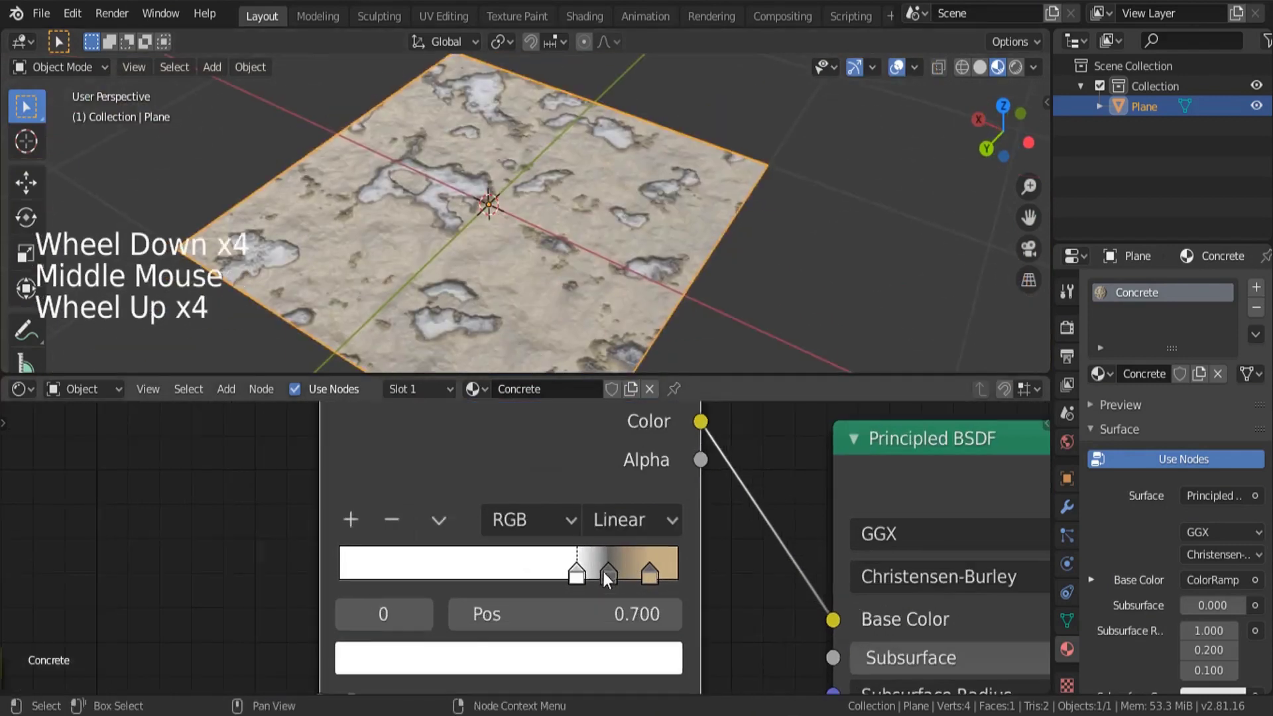
pyautogui.moveTo(607, 572)
pyautogui.mouseDown()
pyautogui.moveTo(574, 572)
pyautogui.moveTo(598, 572)
pyautogui.mouseUp()
pyautogui.moveTo(574, 572); pyautogui.dragTo(640, 582)
pyautogui.moveTo(490, 286); pyautogui.dragTo(504, 279, button='middle')
pyautogui.scroll(3, 504, 278)
pyautogui.moveTo(505, 278); pyautogui.dragTo(507, 276, button='middle')
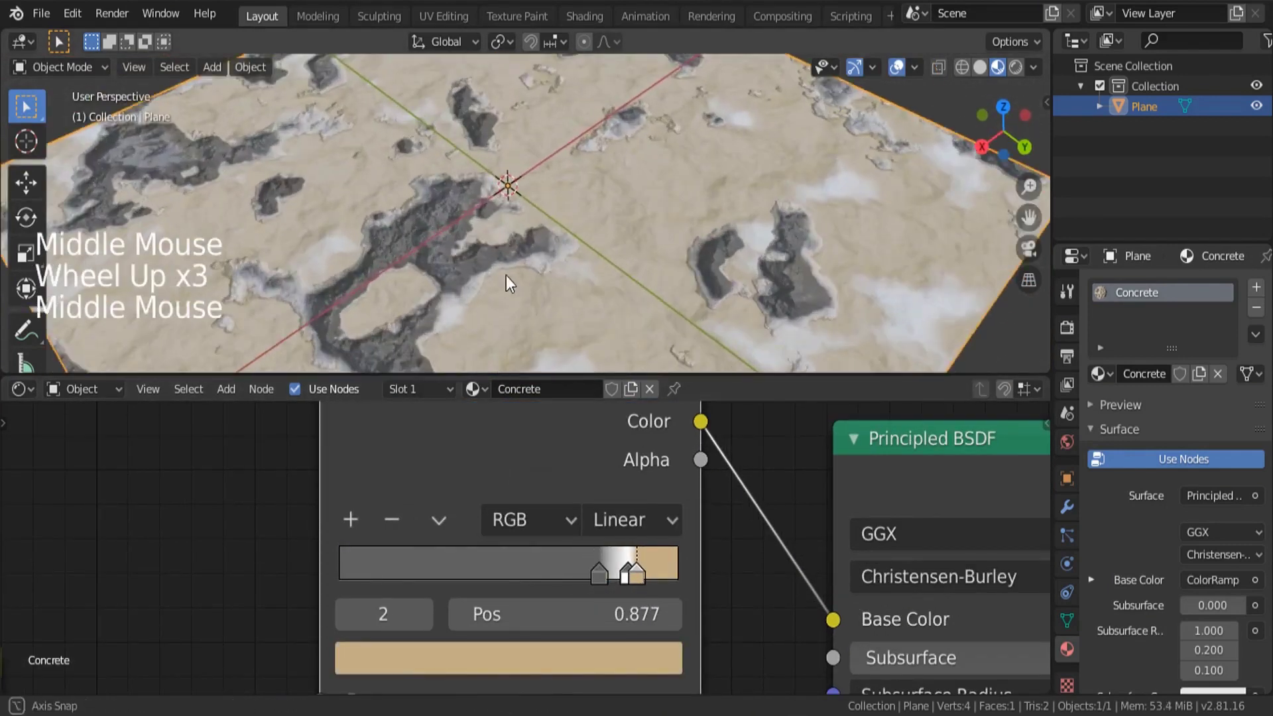
pyautogui.scroll(-2, 506, 276)
pyautogui.moveTo(599, 574); pyautogui.dragTo(641, 574)
pyautogui.click(624, 574)
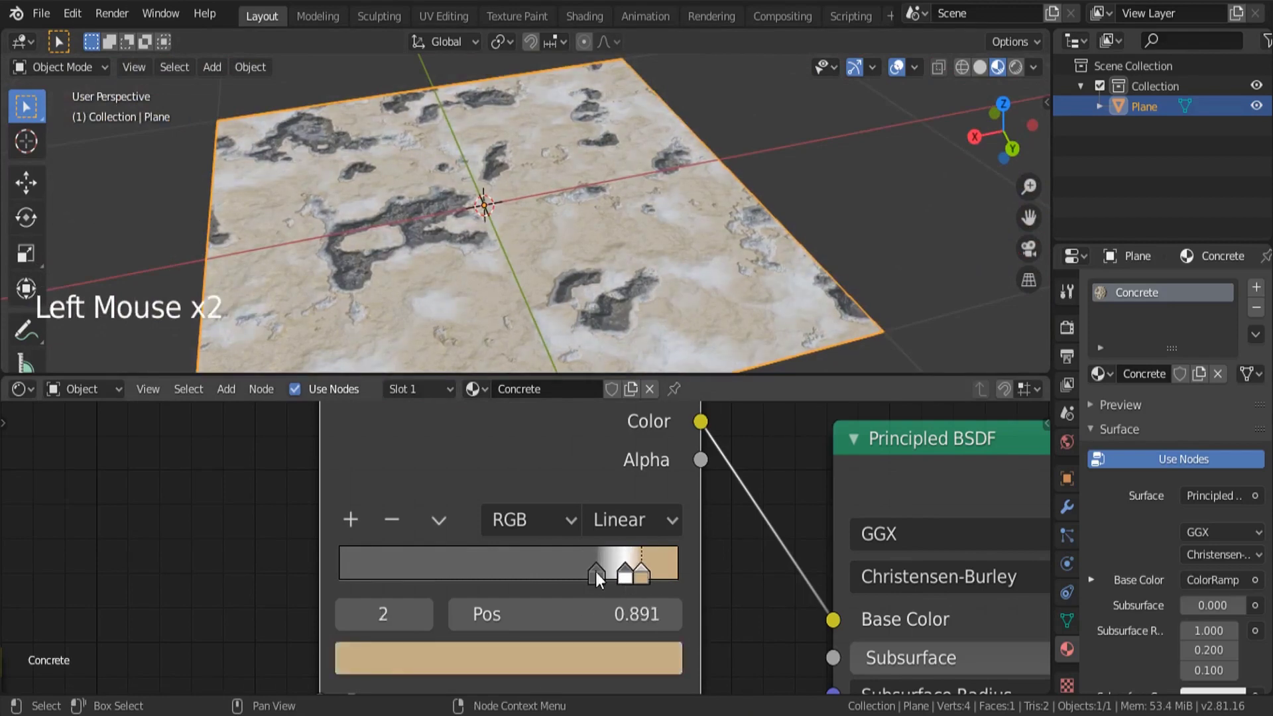
# - Lighten the Base Color ColorRamp's dark grey stop to a medium grey
pyautogui.doubleClick(596, 574)
pyautogui.moveTo(477, 318); pyautogui.dragTo(569, 311, button='middle')
pyautogui.scroll(4, 530, 319)
pyautogui.scroll(-4, 605, 306)
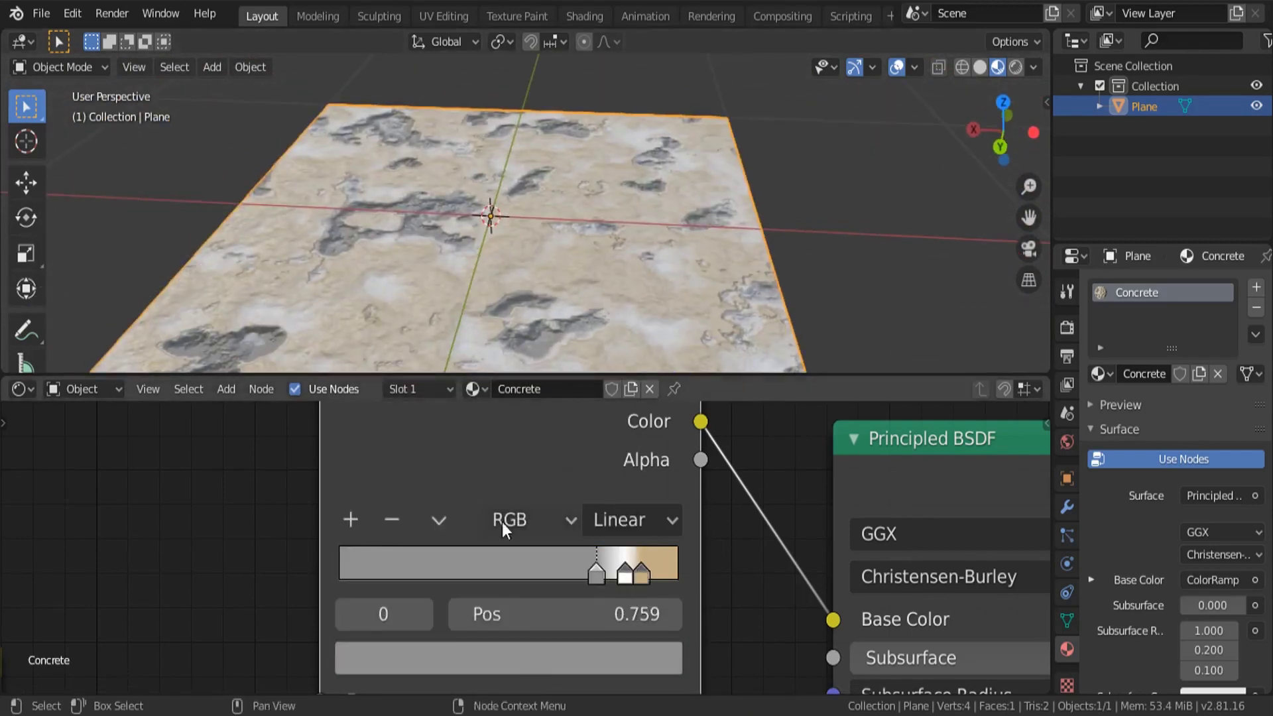
# - Move the black stop of the Voronoi Texture's ColorRamp to position 0.786 and its white stop to about 0.59
pyautogui.scroll(-6, 503, 522)
pyautogui.moveTo(529, 449); pyautogui.dragTo(598, 410, button='middle')
pyautogui.moveTo(796, 424); pyautogui.dragTo(582, 535, button='middle')
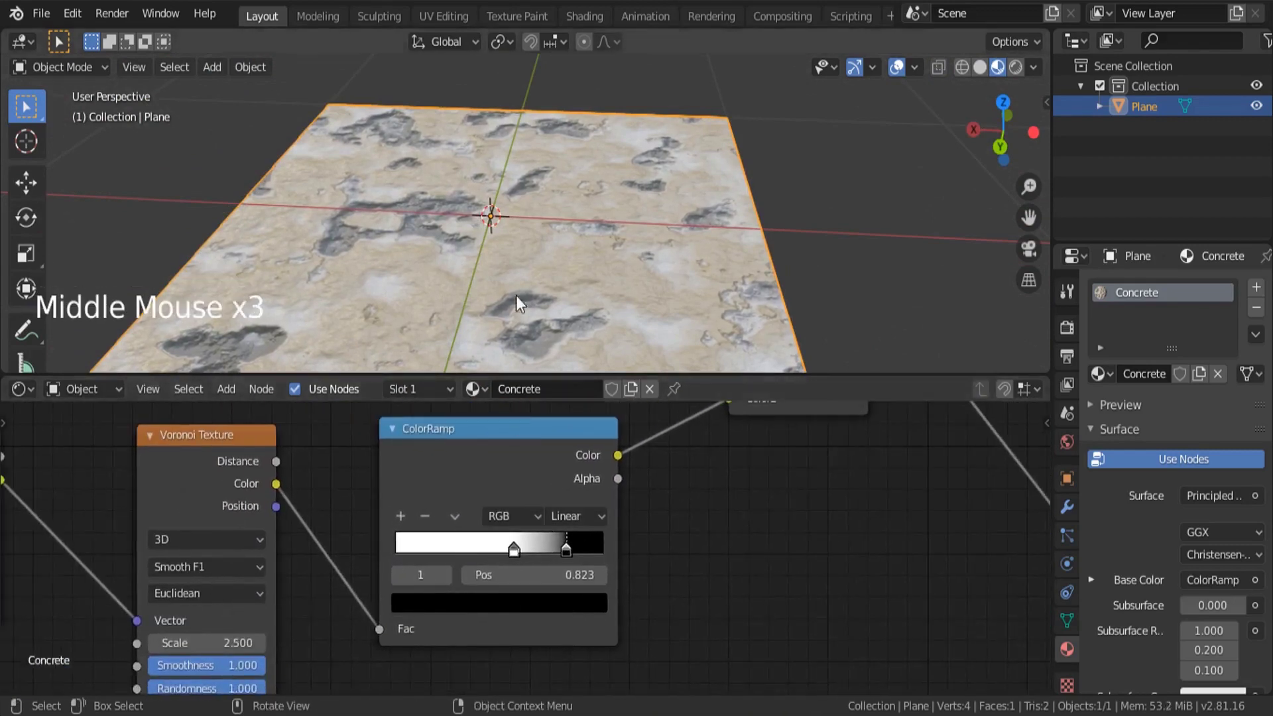
pyautogui.scroll(4, 524, 557)
pyautogui.moveTo(508, 543); pyautogui.dragTo(569, 546)
pyautogui.moveTo(503, 286); pyautogui.dragTo(462, 212, button='middle')
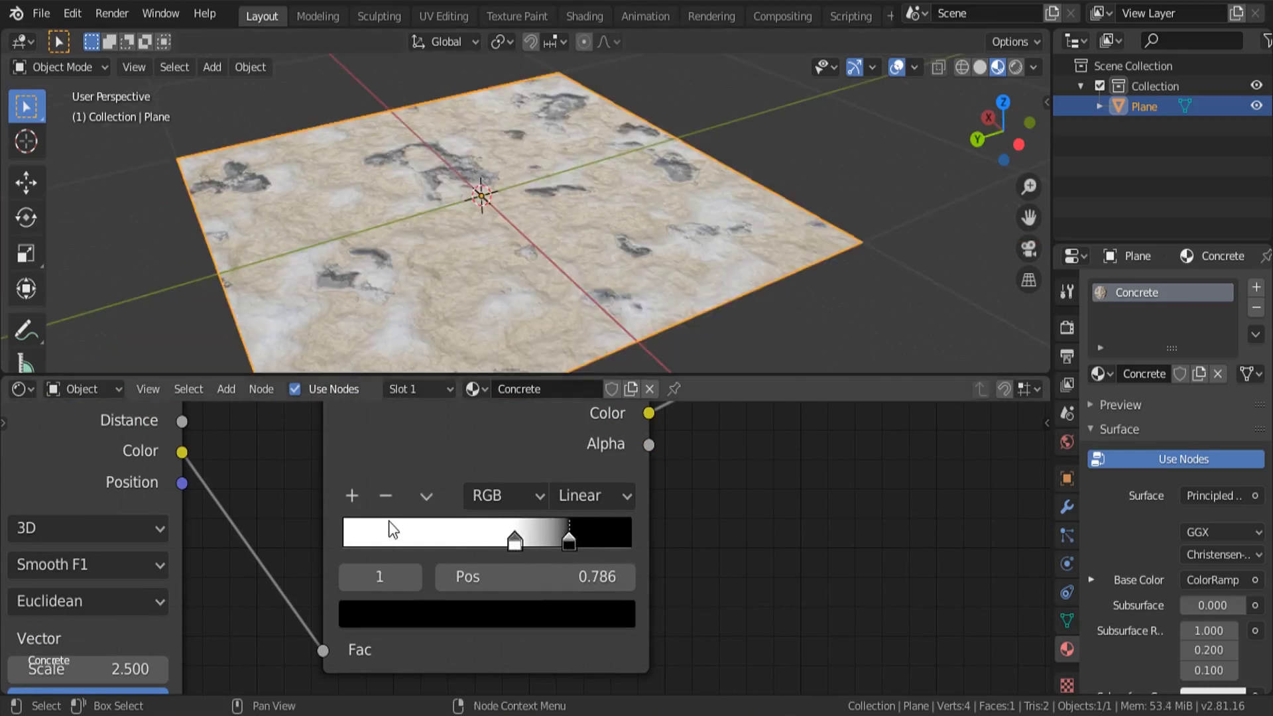
# - Reposition the Base Color ColorRamp node higher in the node graph, slightly closer to the Multiply node
pyautogui.scroll(-13, 388, 527)
pyautogui.moveTo(460, 527); pyautogui.dragTo(400, 584, button='middle')
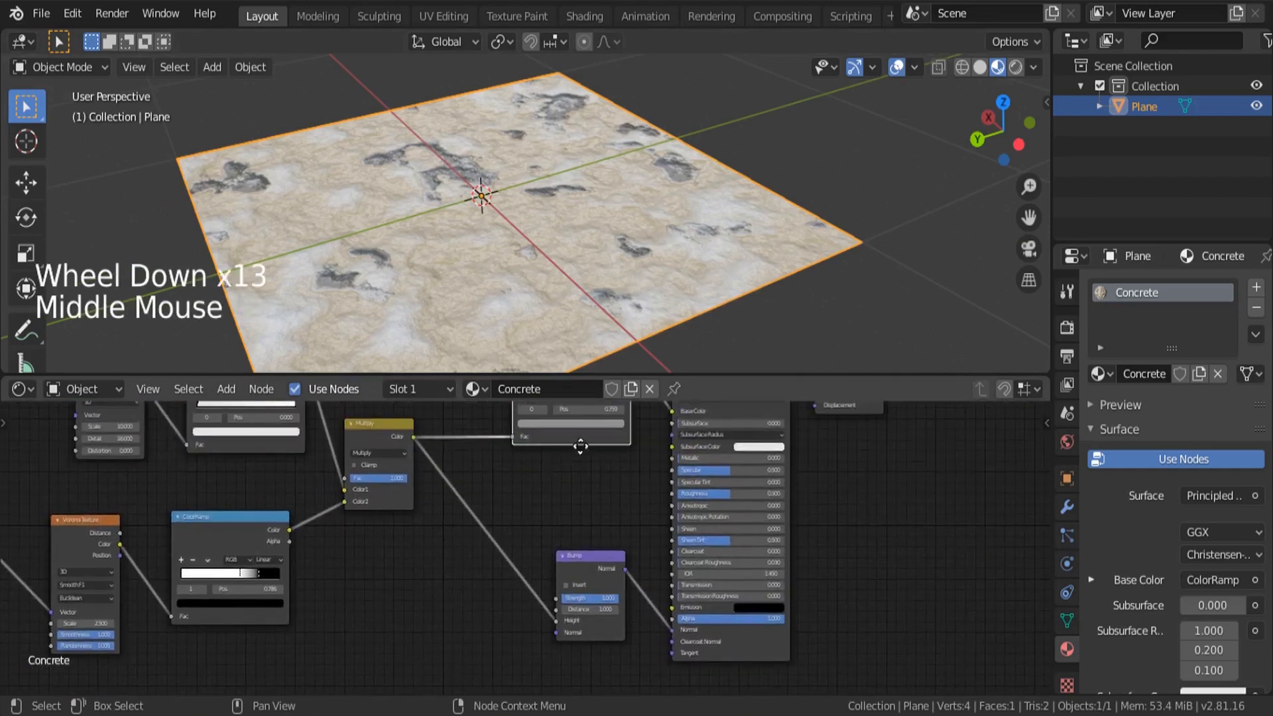
pyautogui.moveTo(579, 446); pyautogui.dragTo(590, 489, button='middle')
pyautogui.scroll(1, 405, 218)
pyautogui.moveTo(405, 218); pyautogui.dragTo(513, 211, button='middle')
pyautogui.moveTo(476, 498); pyautogui.dragTo(452, 552, button='middle')
pyautogui.click(546, 466)
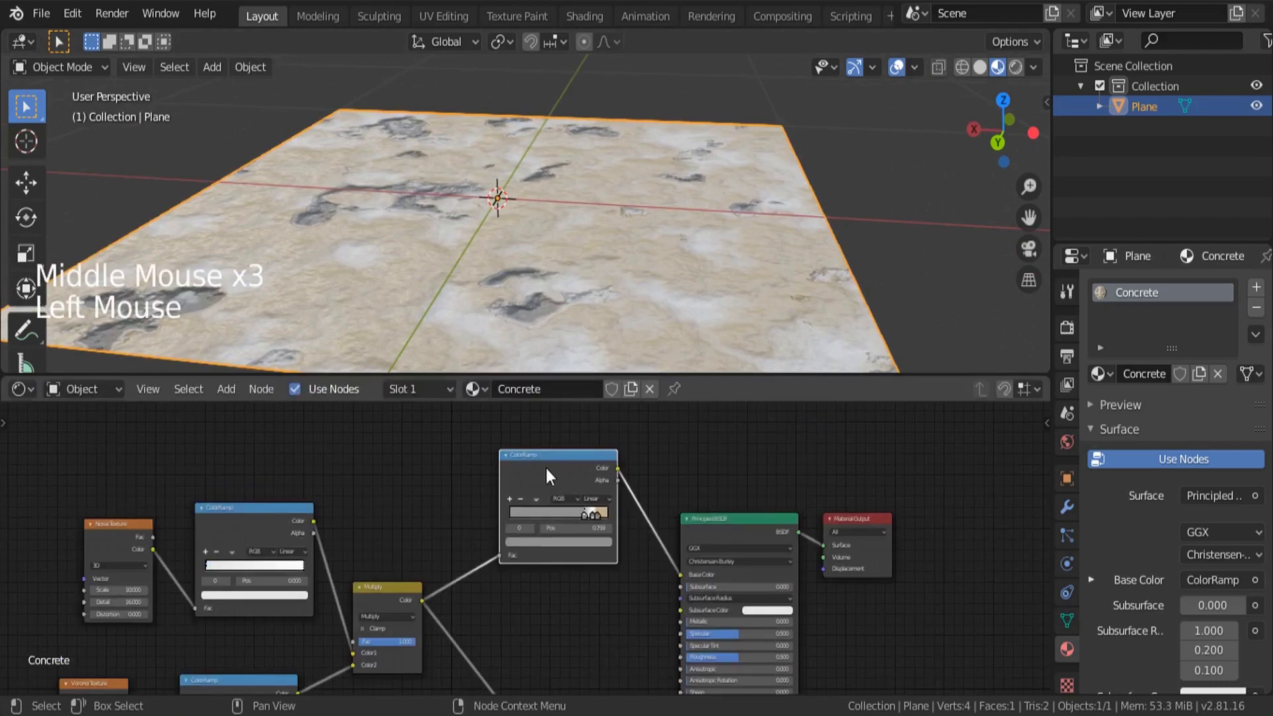
# - Search the add-ons in Preferences for "node" to check that Node Wrangler is enabled, and close Preferences
pyautogui.click(71, 15)
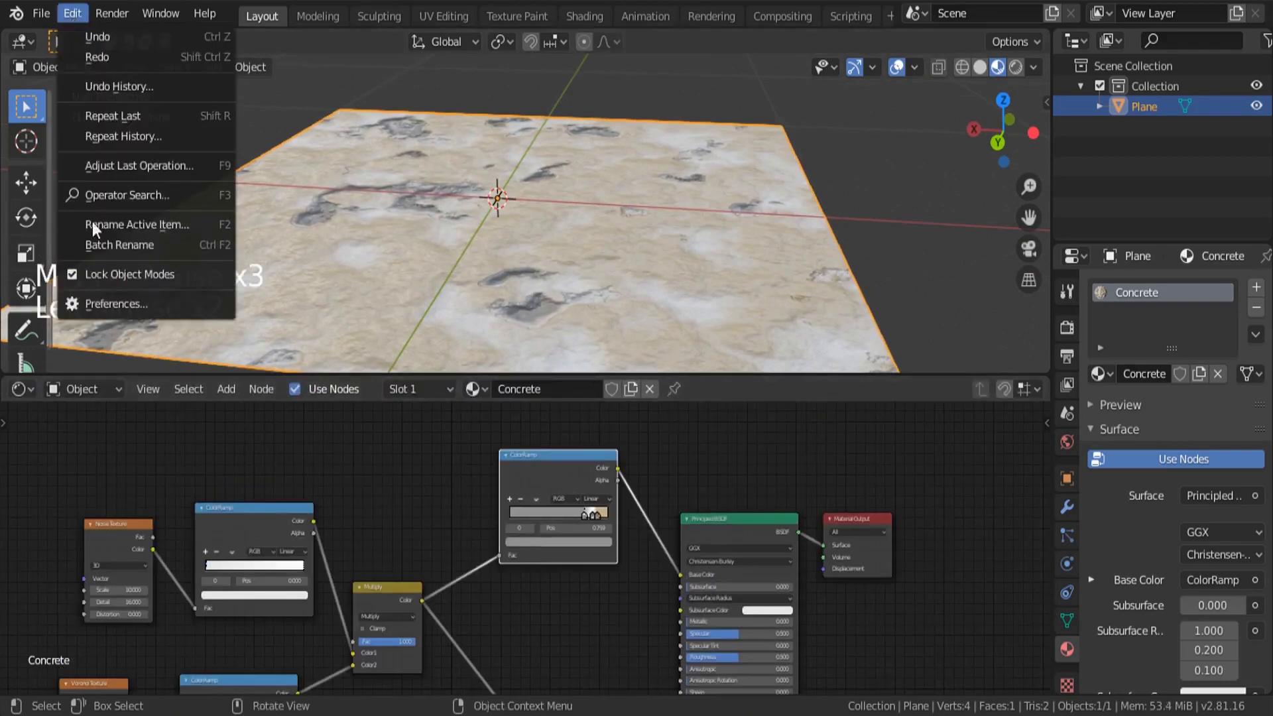
pyautogui.click(92, 305)
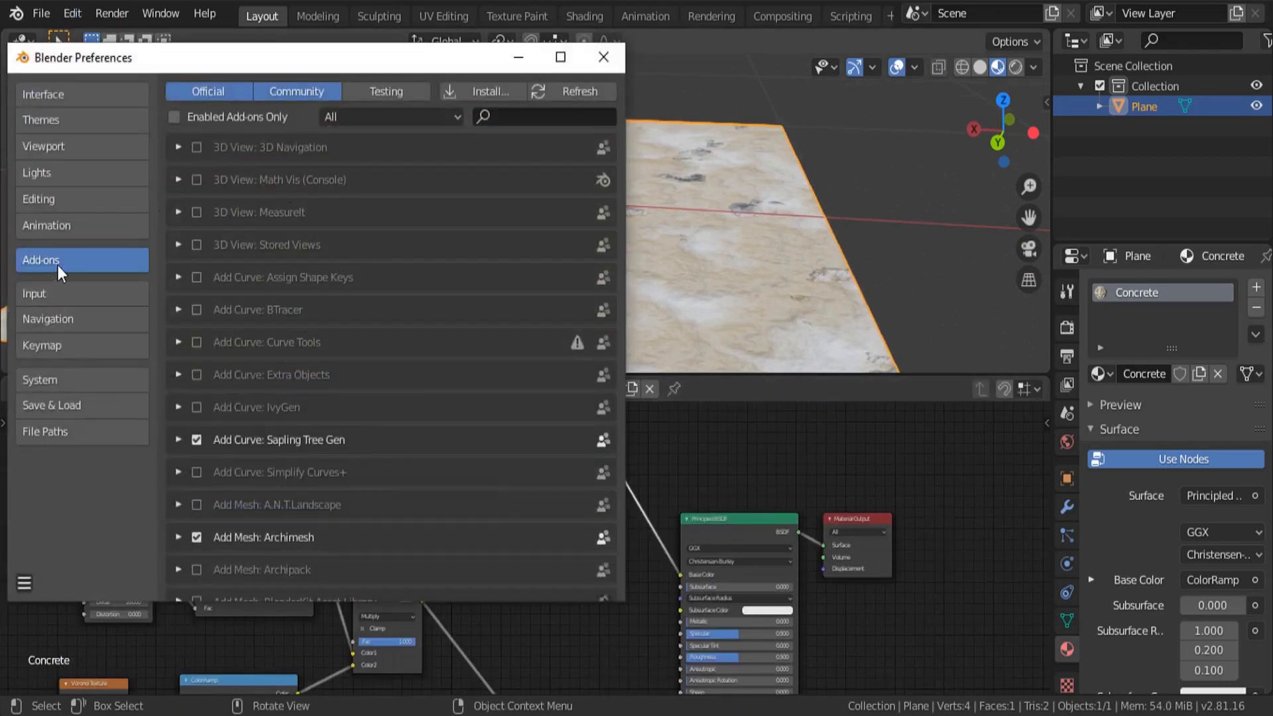
pyautogui.click(546, 116)
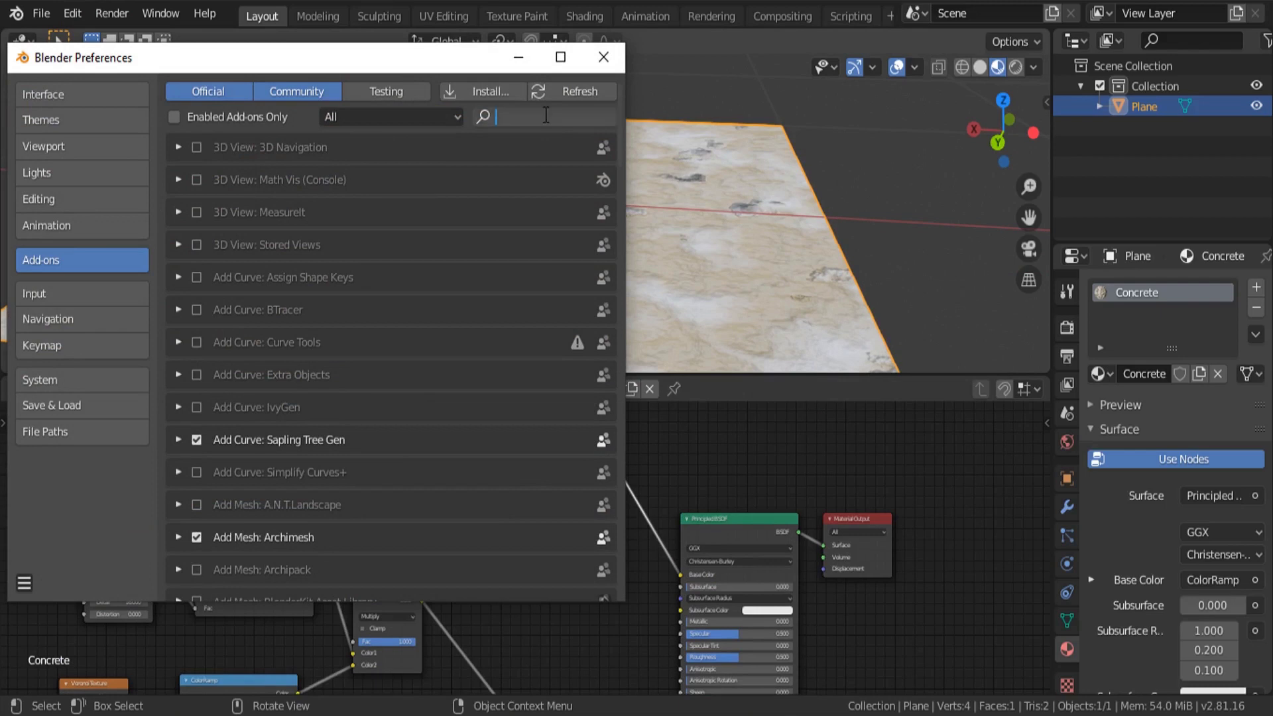
pyautogui.write('node')
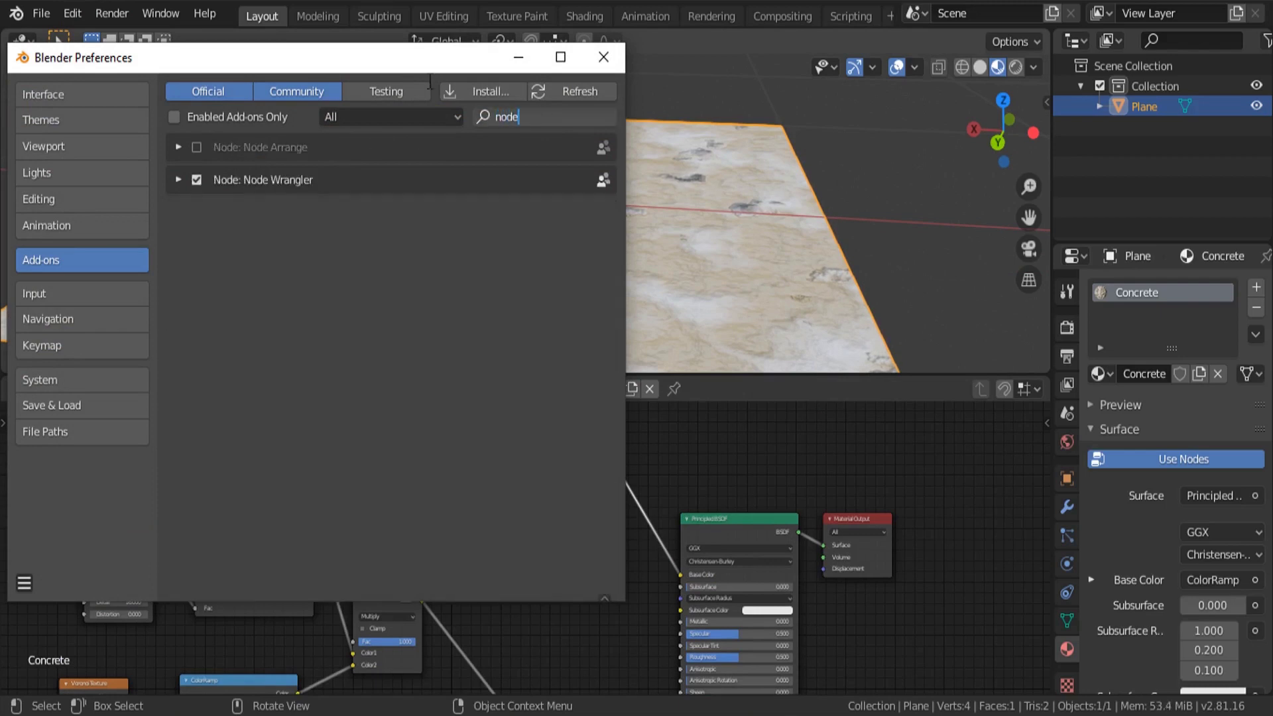
pyautogui.click(621, 59)
# - Preview the Multiply node's output on the plane through a Viewer node, shifting the Viewer node slightly aside
pyautogui.moveTo(463, 613); pyautogui.dragTo(355, 527, button='middle')
pyautogui.scroll(4, 440, 490)
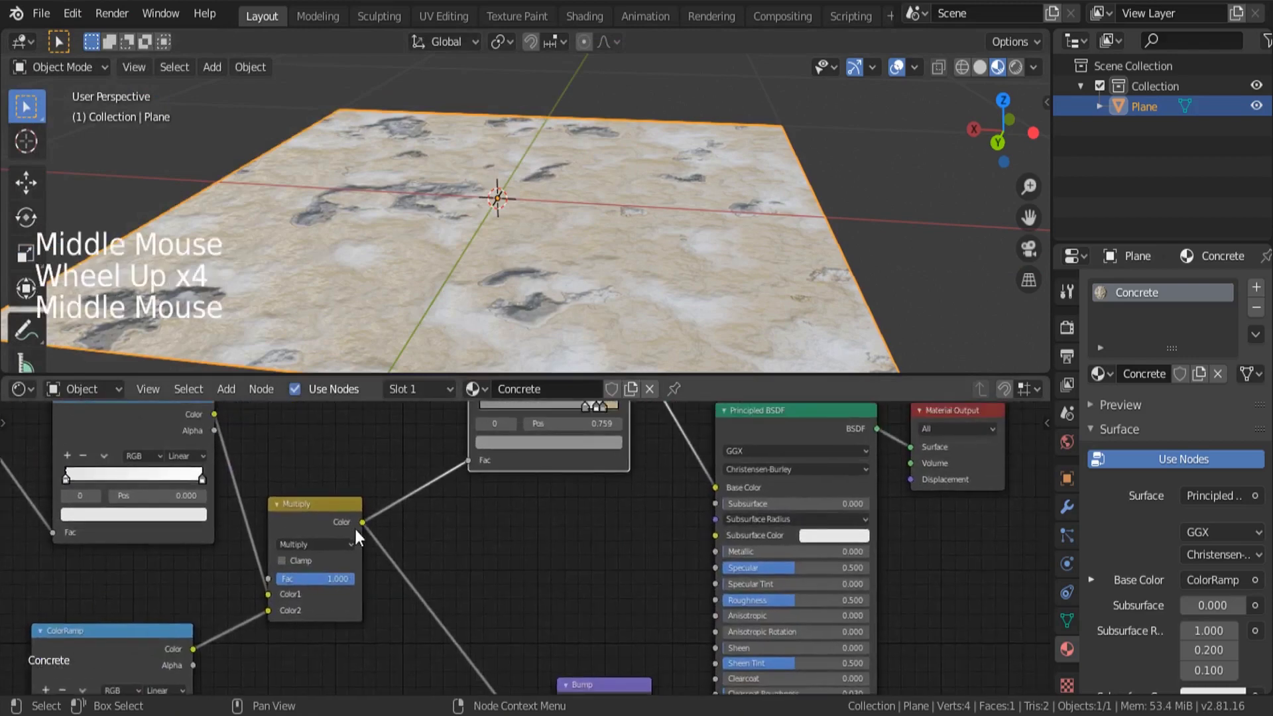
pyautogui.keyDown('ctrl'); pyautogui.keyDown('shift'); pyautogui.click(318, 510); pyautogui.keyUp('shift'); pyautogui.keyUp('ctrl')
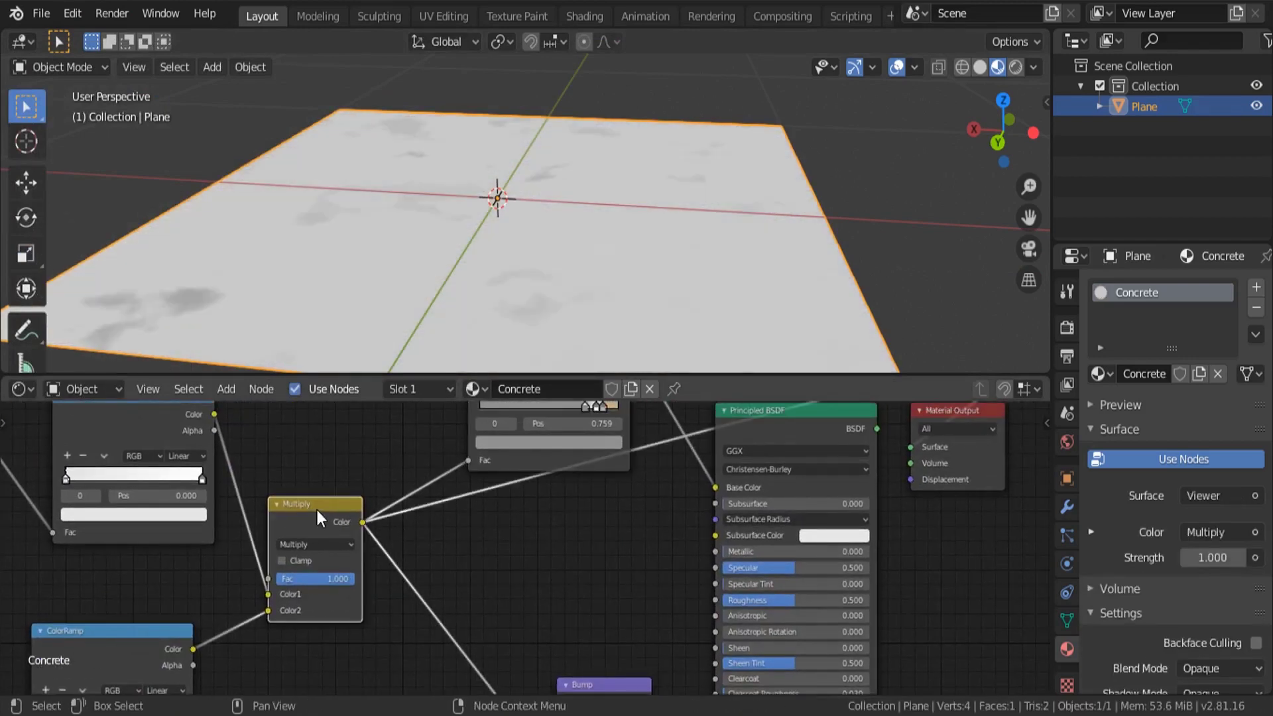
pyautogui.moveTo(401, 483); pyautogui.dragTo(328, 521, button='middle')
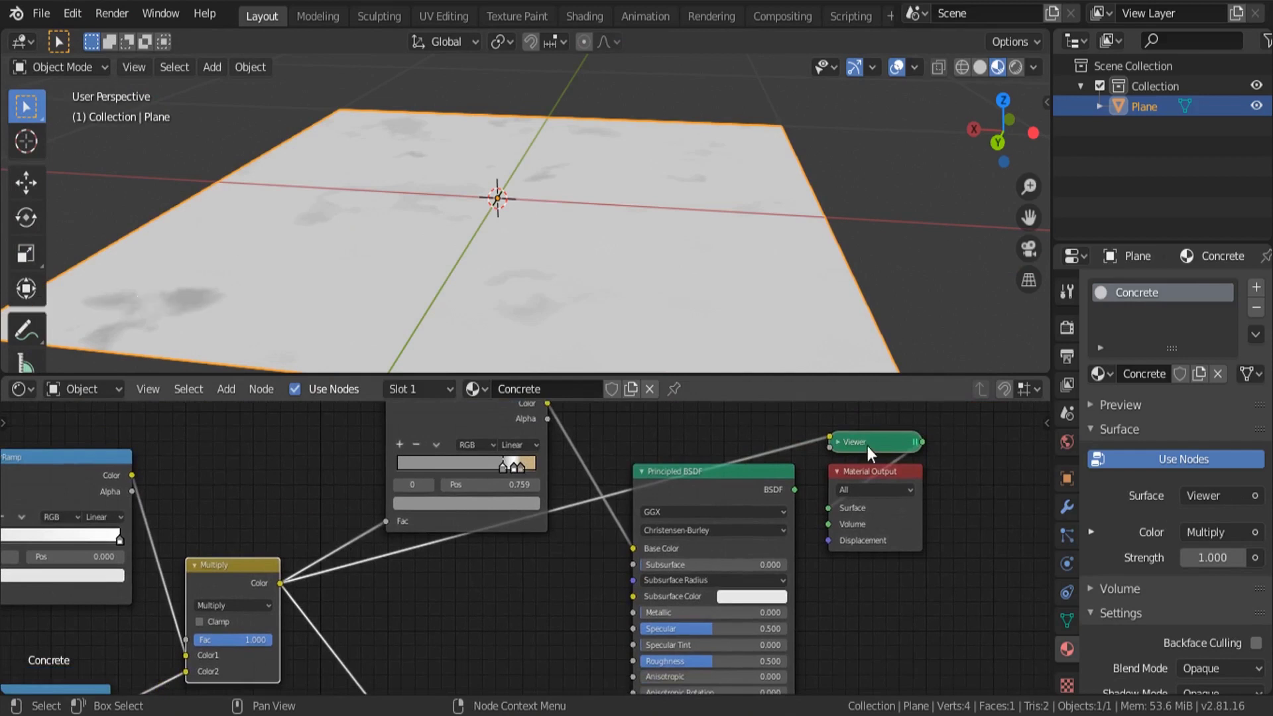
pyautogui.moveTo(868, 453); pyautogui.dragTo(845, 443)
pyautogui.moveTo(538, 233); pyautogui.dragTo(504, 239, button='middle')
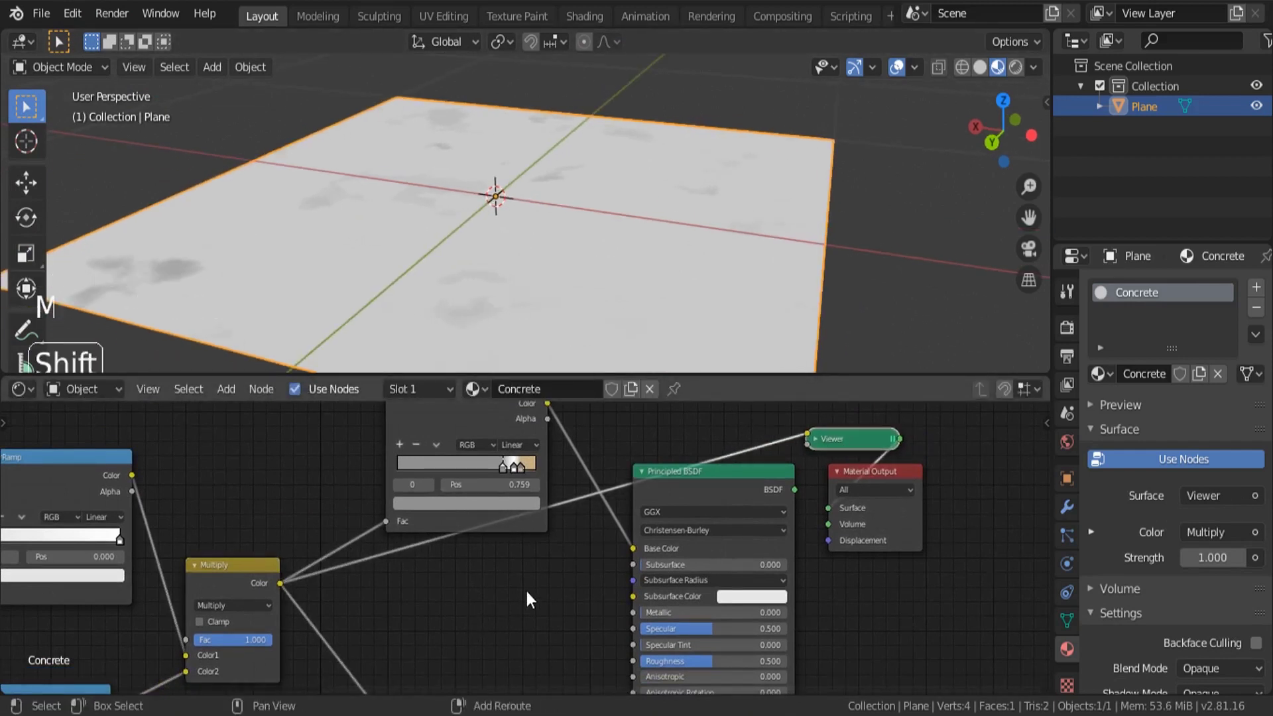
# - Add a new ColorRamp node on the link between the Multiply node and the Viewer, below the Base Color ColorRamp
pyautogui.hotkey('shift', 'a')
pyautogui.click(433, 480)
pyautogui.write('color ramp')
pyautogui.press('Return')
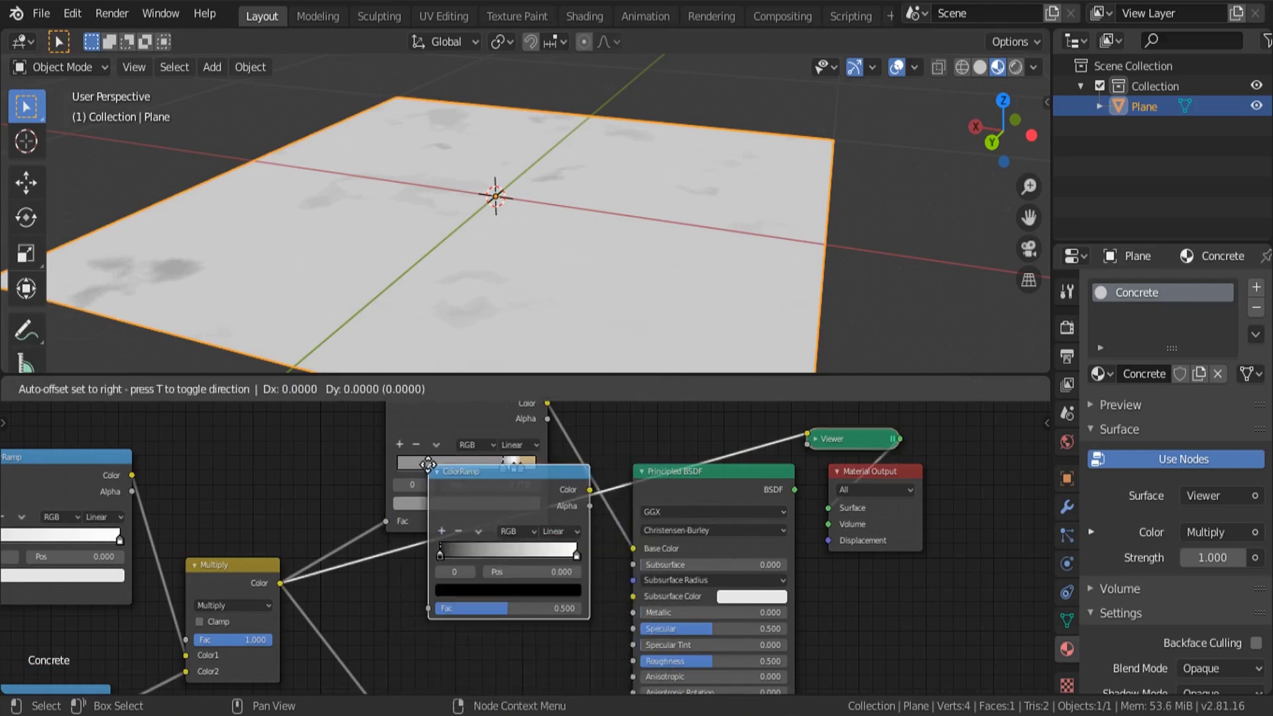
pyautogui.click(404, 531)
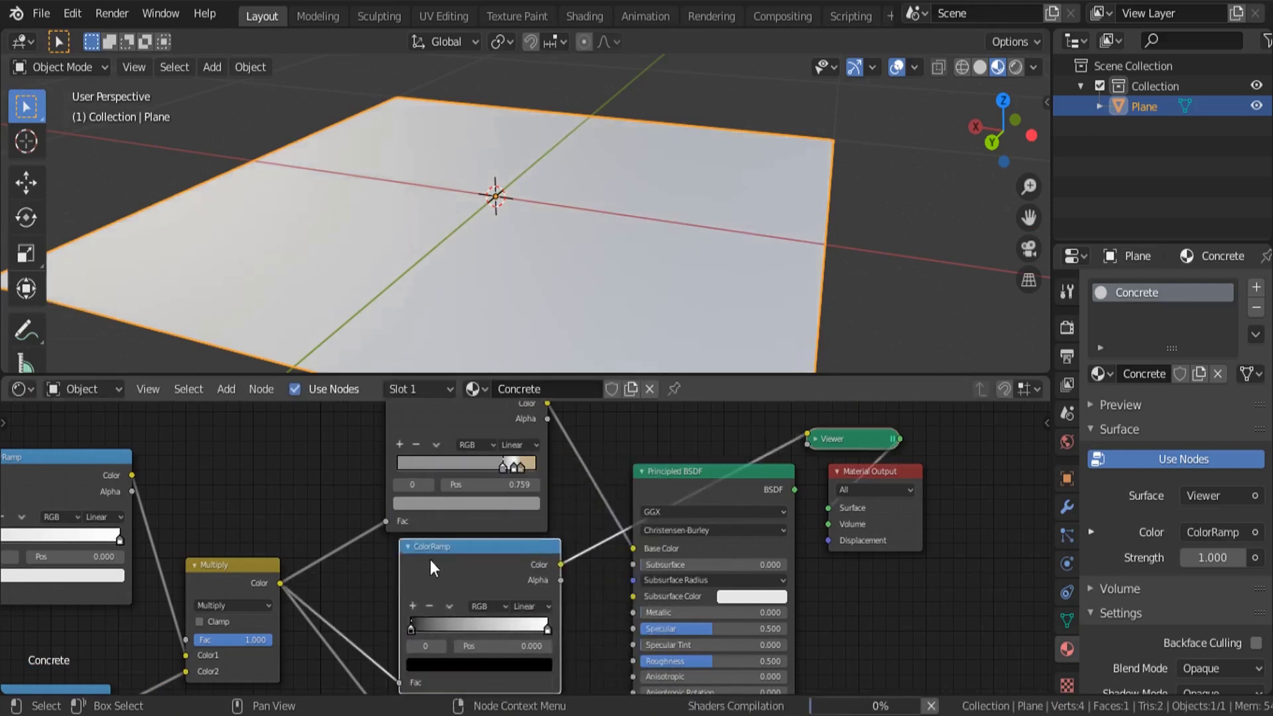
# - Reverse the new ColorRamp by moving its white stop to about position 0.11 and its black stop to 0.814
pyautogui.moveTo(473, 598); pyautogui.dragTo(474, 551, button='middle')
pyautogui.scroll(9, 475, 550)
pyautogui.moveTo(369, 573); pyautogui.dragTo(495, 582)
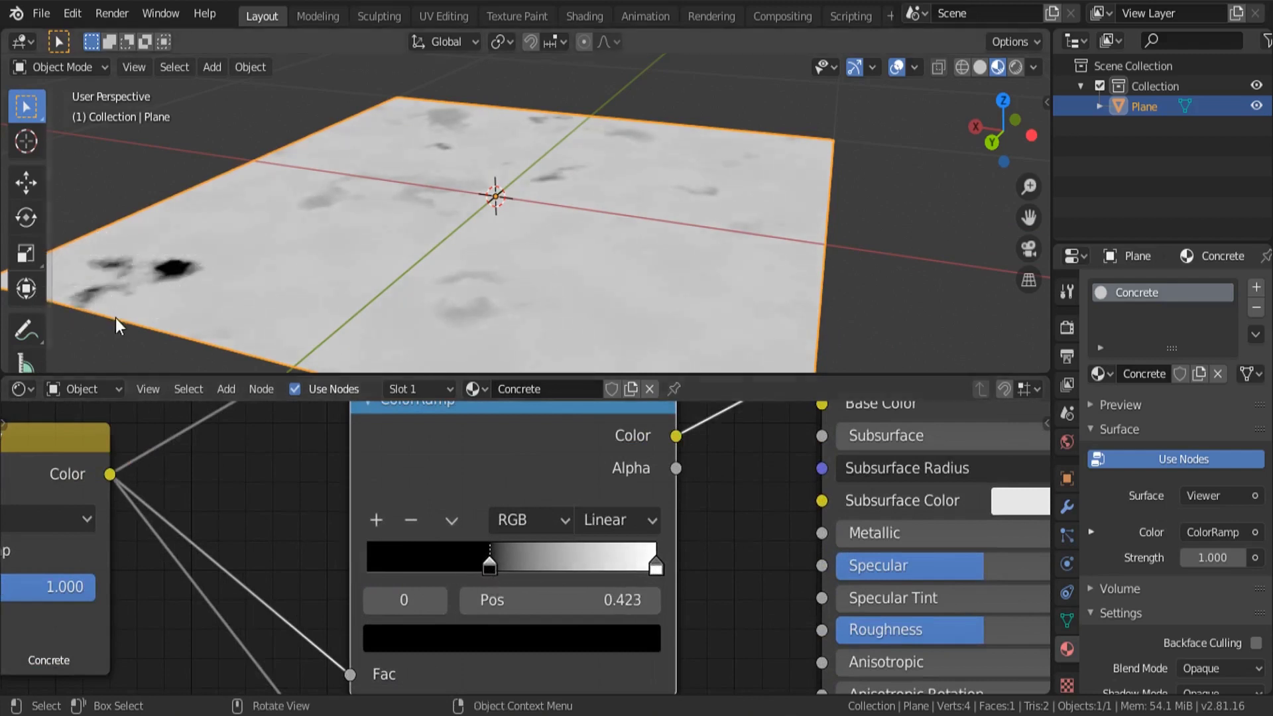
pyautogui.moveTo(169, 278); pyautogui.dragTo(180, 299, button='middle')
pyautogui.scroll(3, 211, 355)
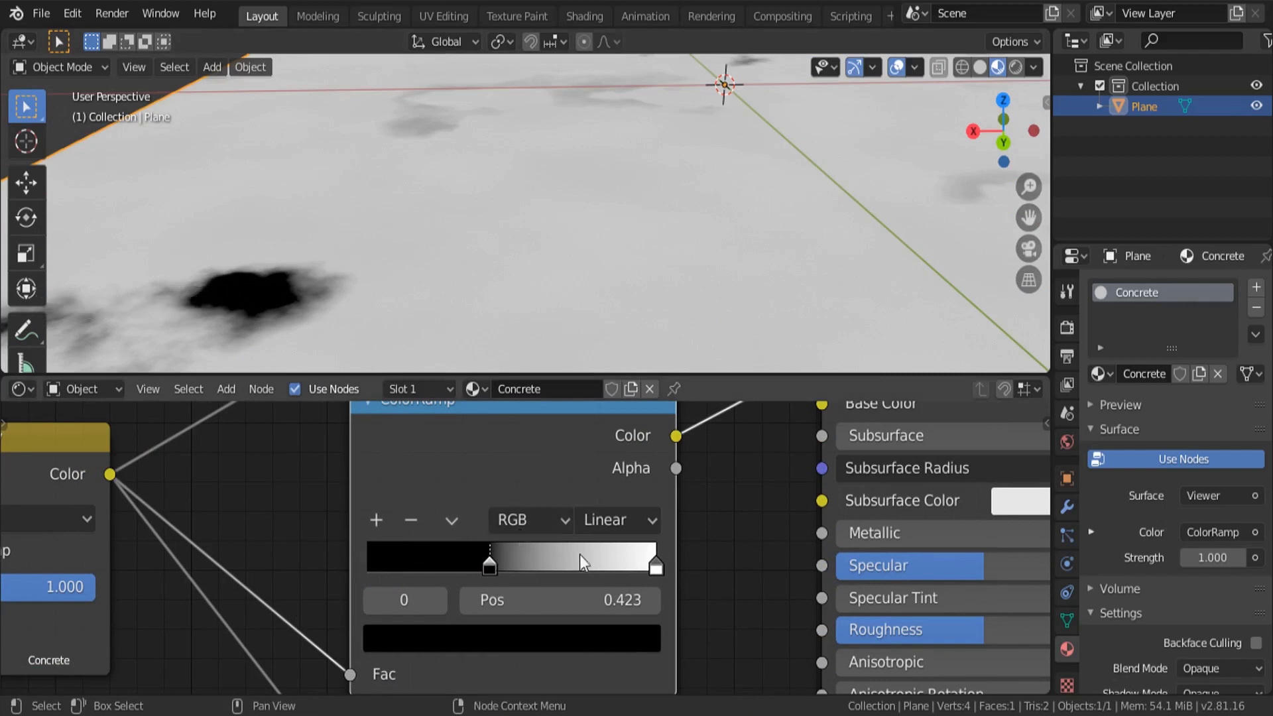
pyautogui.moveTo(657, 564); pyautogui.dragTo(400, 562)
pyautogui.moveTo(496, 564); pyautogui.dragTo(607, 563)
pyautogui.scroll(-3, 522, 261)
pyautogui.click(602, 569)
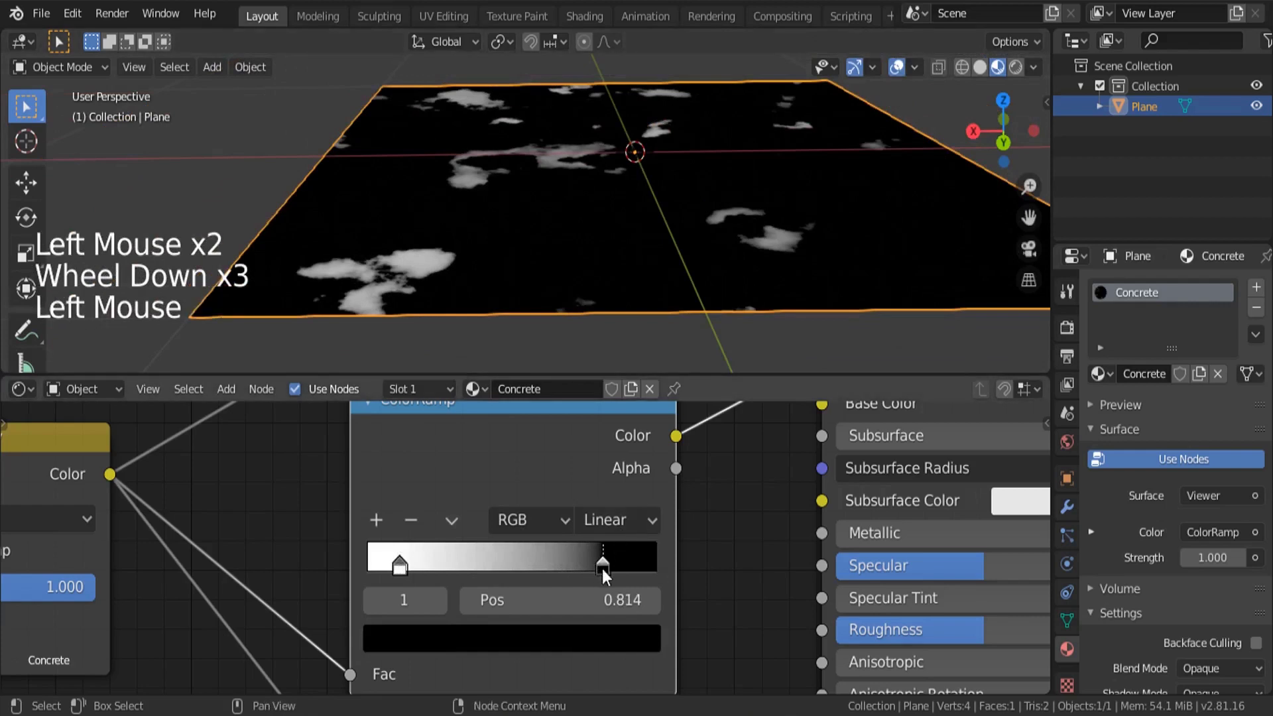
# - Brighten the new ColorRamp's black stop to grey and move it to position 0.923
pyautogui.click(572, 637)
pyautogui.moveTo(598, 428); pyautogui.dragTo(598, 342)
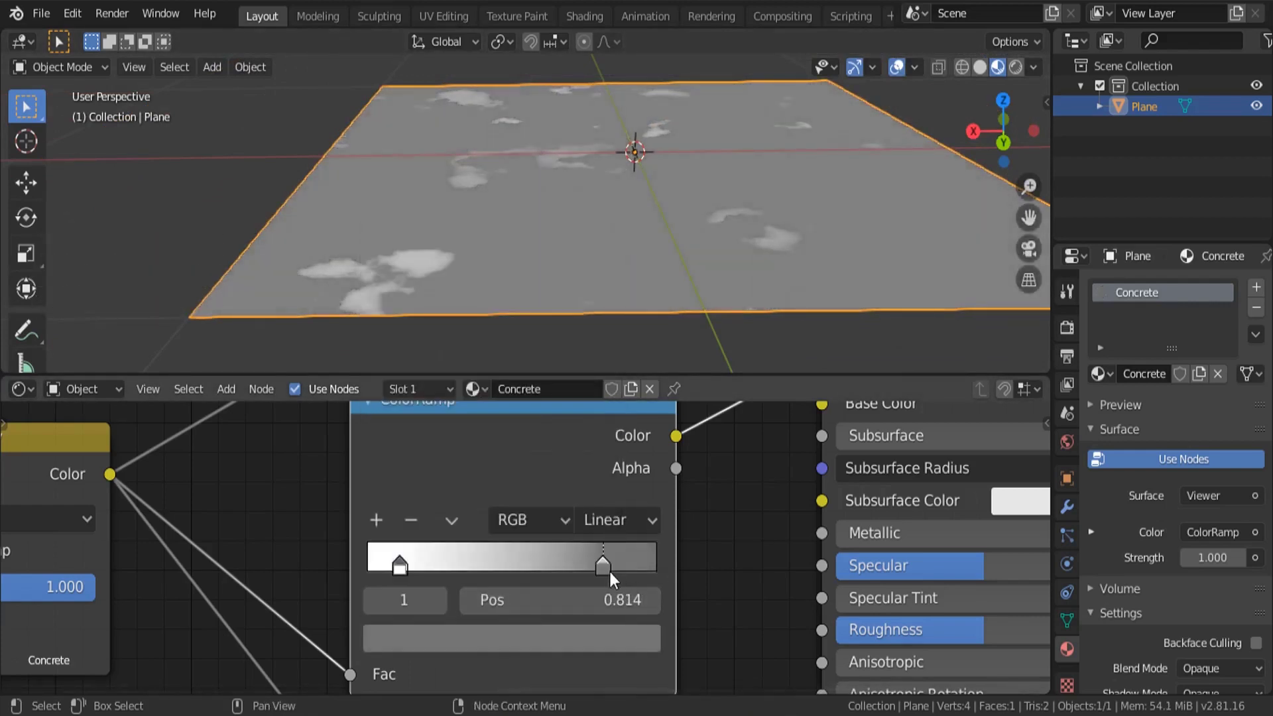
pyautogui.moveTo(603, 565); pyautogui.dragTo(637, 566)
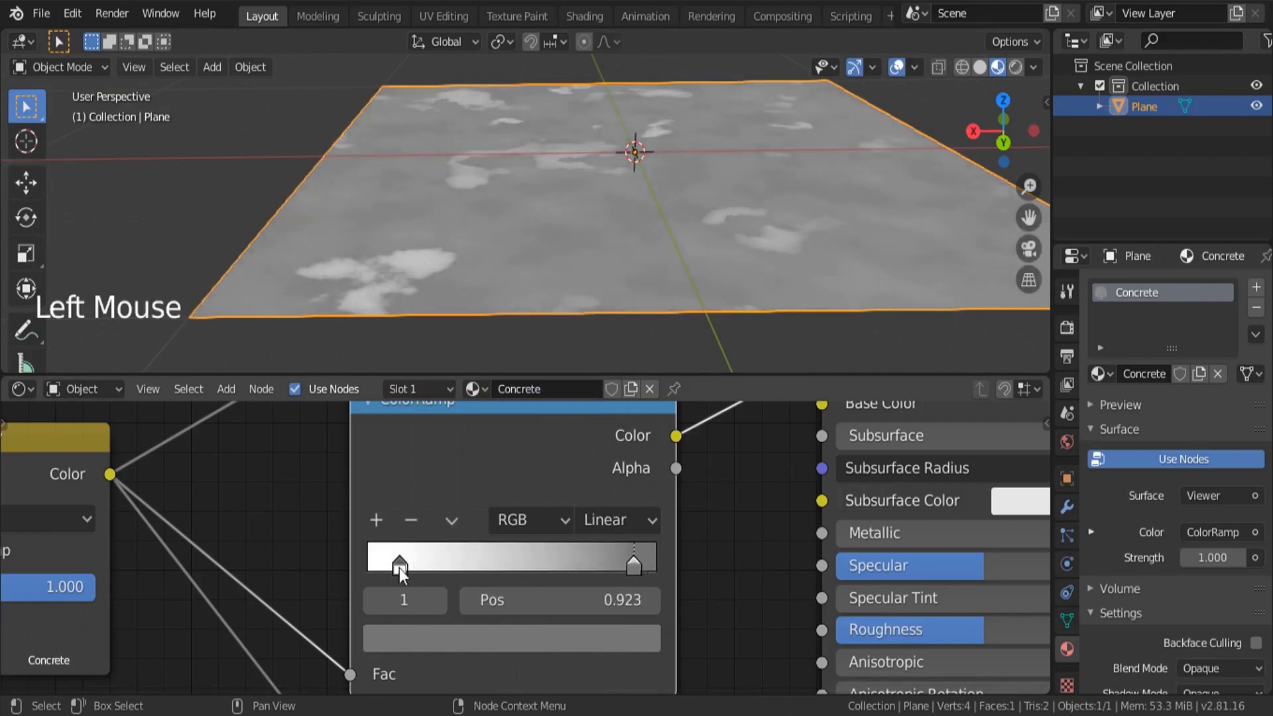
# - Move the new ColorRamp's white stop to about position 0.31 and set the grey stop's color value to 0.566
pyautogui.moveTo(399, 565); pyautogui.dragTo(487, 568)
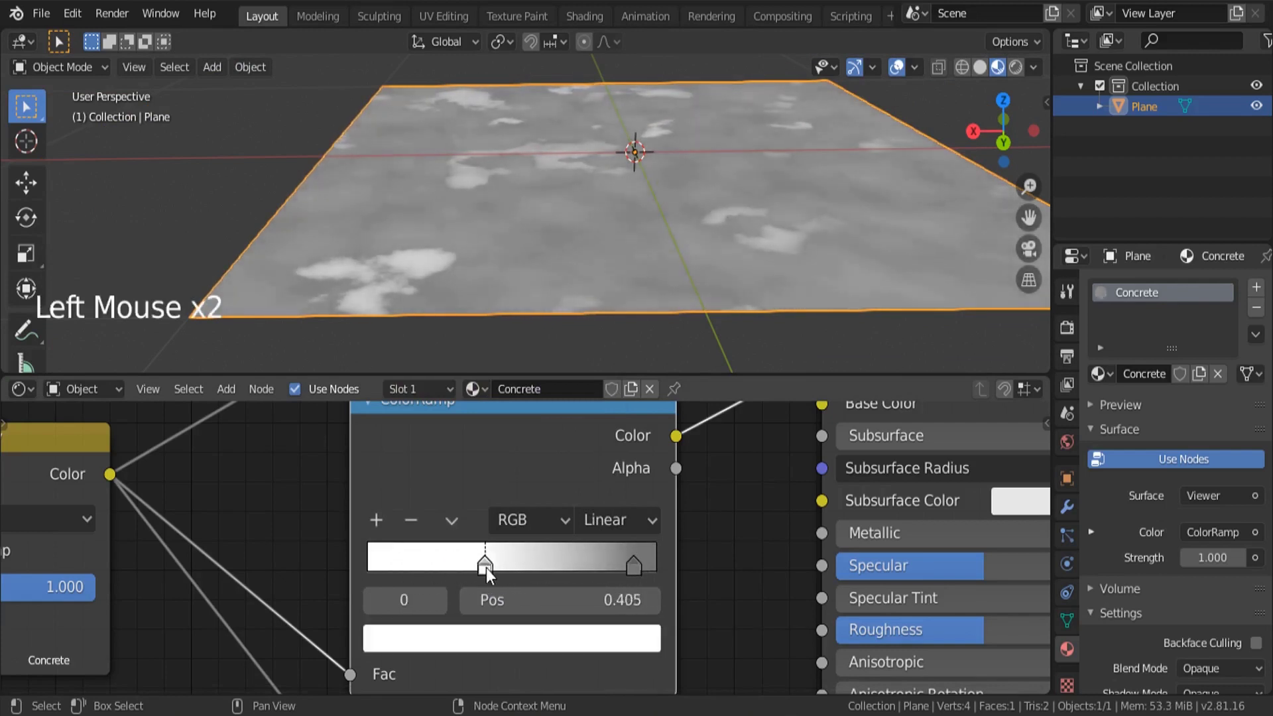
pyautogui.click(638, 569)
pyautogui.click(591, 637)
pyautogui.click(596, 307)
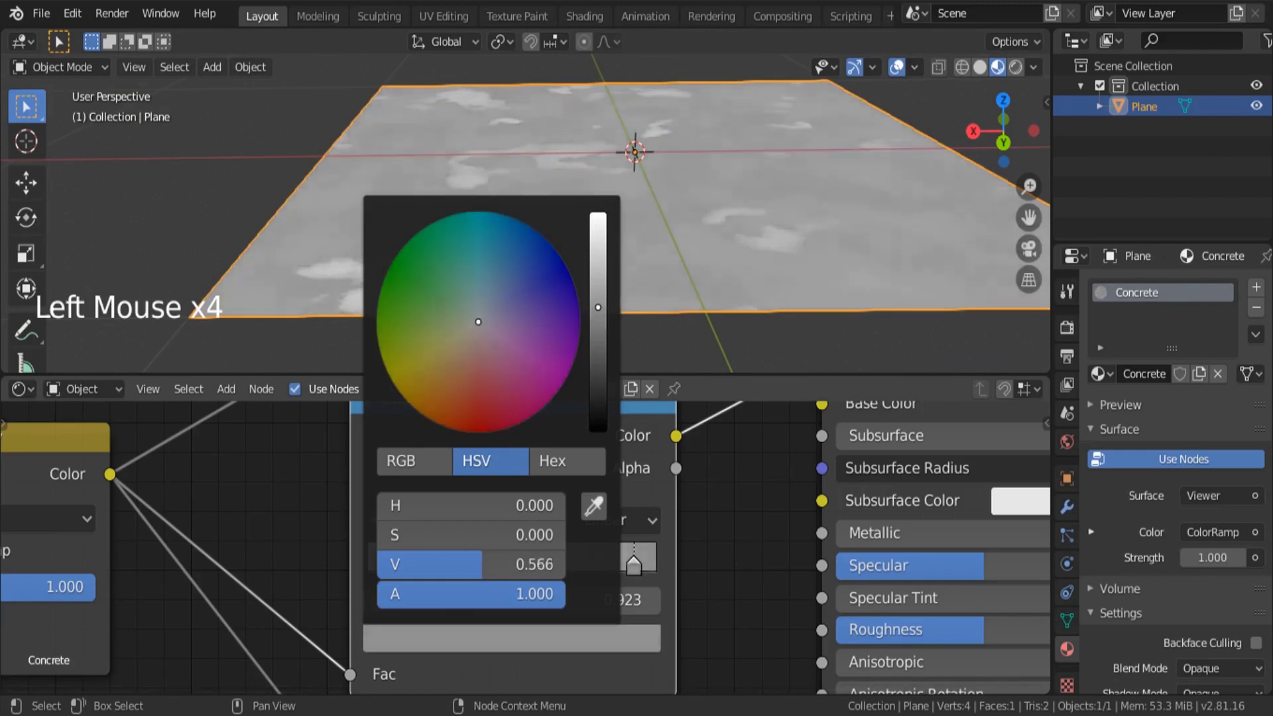
pyautogui.moveTo(512, 207); pyautogui.dragTo(425, 211, button='middle')
pyautogui.scroll(-3, 375, 178)
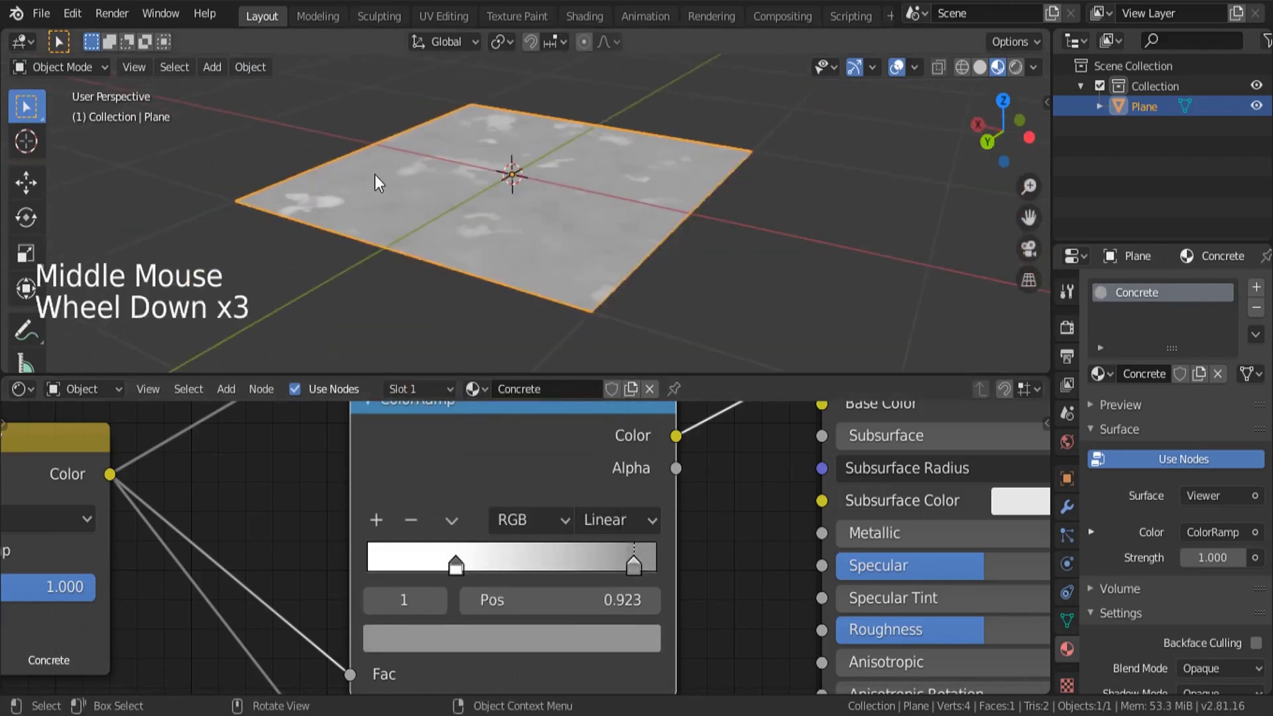
# - Reconnect the Principled BSDF to the Material Output's Surface and inspect the concrete material on the plane
pyautogui.scroll(-10, 323, 471)
pyautogui.moveTo(323, 481); pyautogui.dragTo(320, 506, button='middle')
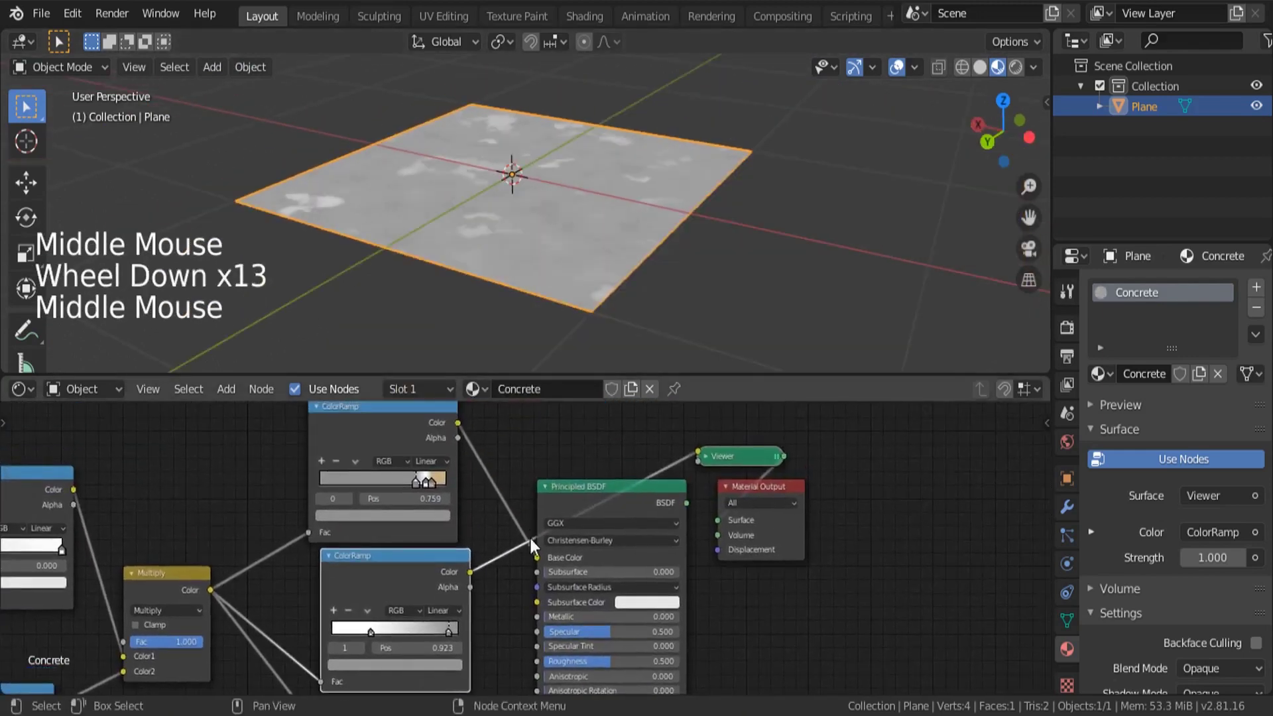
pyautogui.keyDown('ctrl'); pyautogui.keyDown('shift'); pyautogui.click(584, 496); pyautogui.keyUp('shift'); pyautogui.keyUp('ctrl')
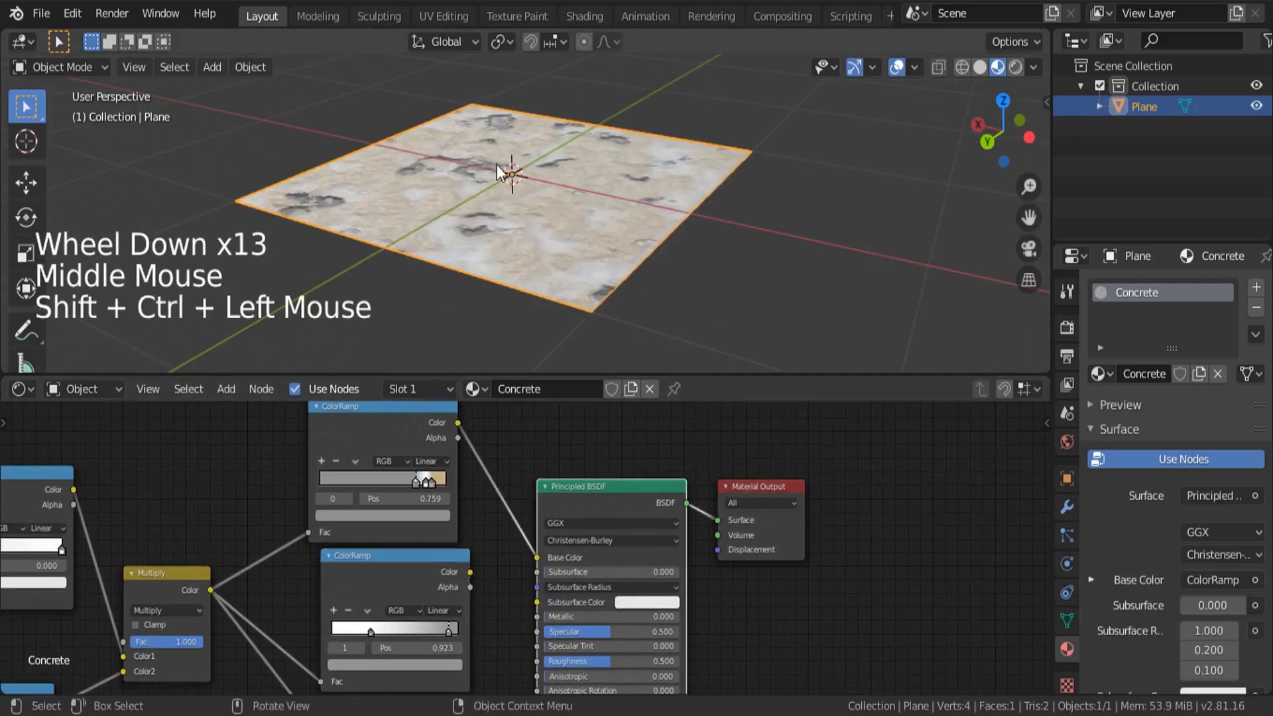
pyautogui.moveTo(496, 163); pyautogui.dragTo(454, 206, button='middle')
pyautogui.scroll(4, 507, 197)
pyautogui.scroll(-2, 509, 274)
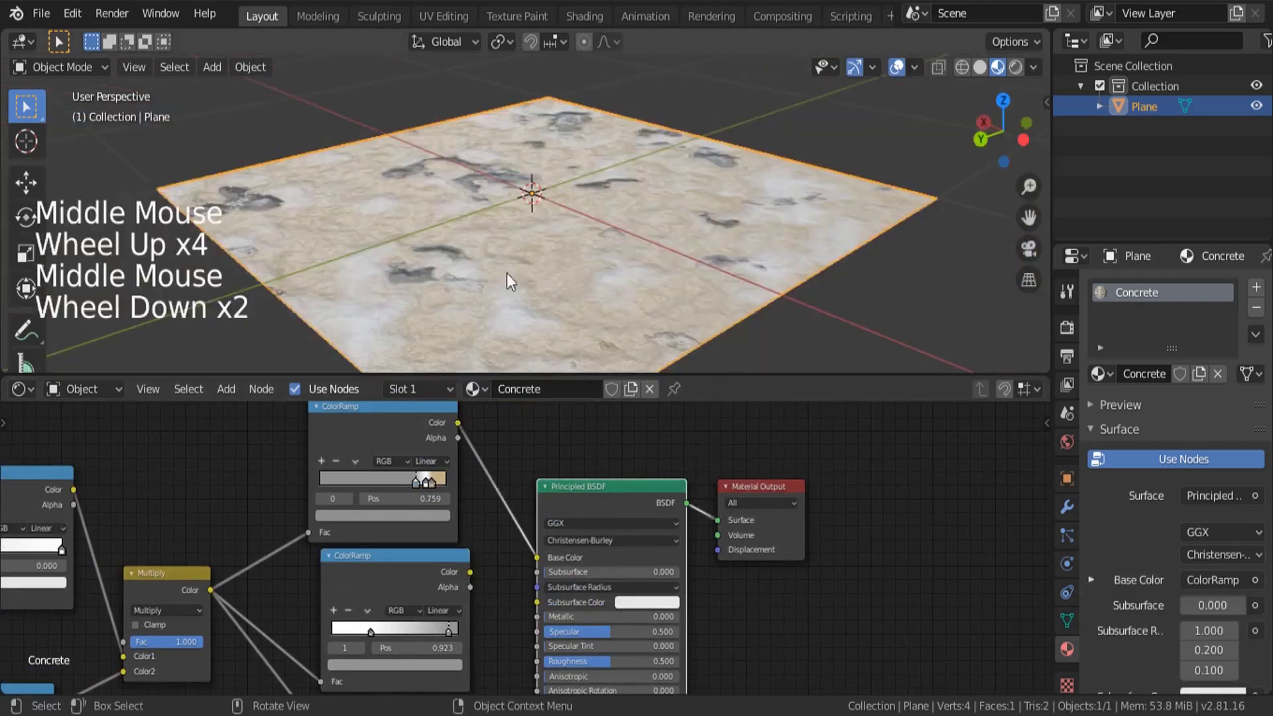
pyautogui.moveTo(509, 274); pyautogui.dragTo(457, 240, button='middle')
pyautogui.scroll(2, 465, 232)
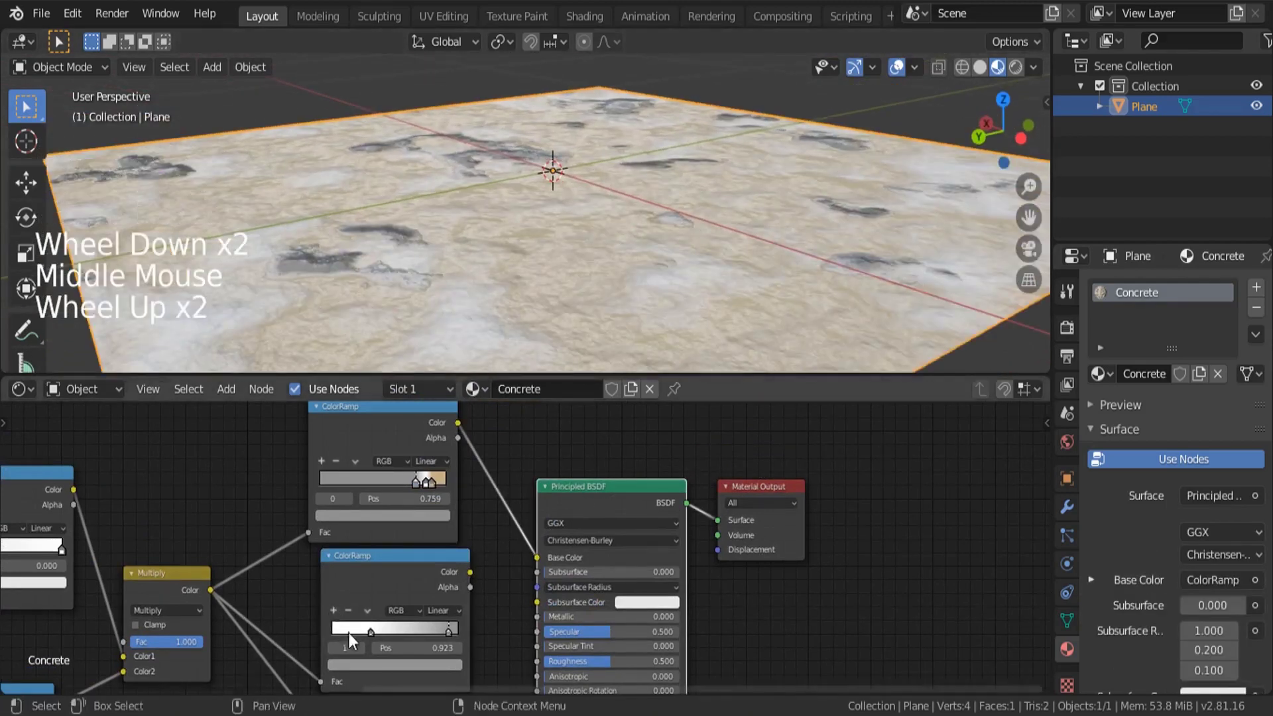
pyautogui.scroll(4, 349, 633)
pyautogui.moveTo(355, 588); pyautogui.dragTo(345, 514, button='middle')
pyautogui.click(472, 555)
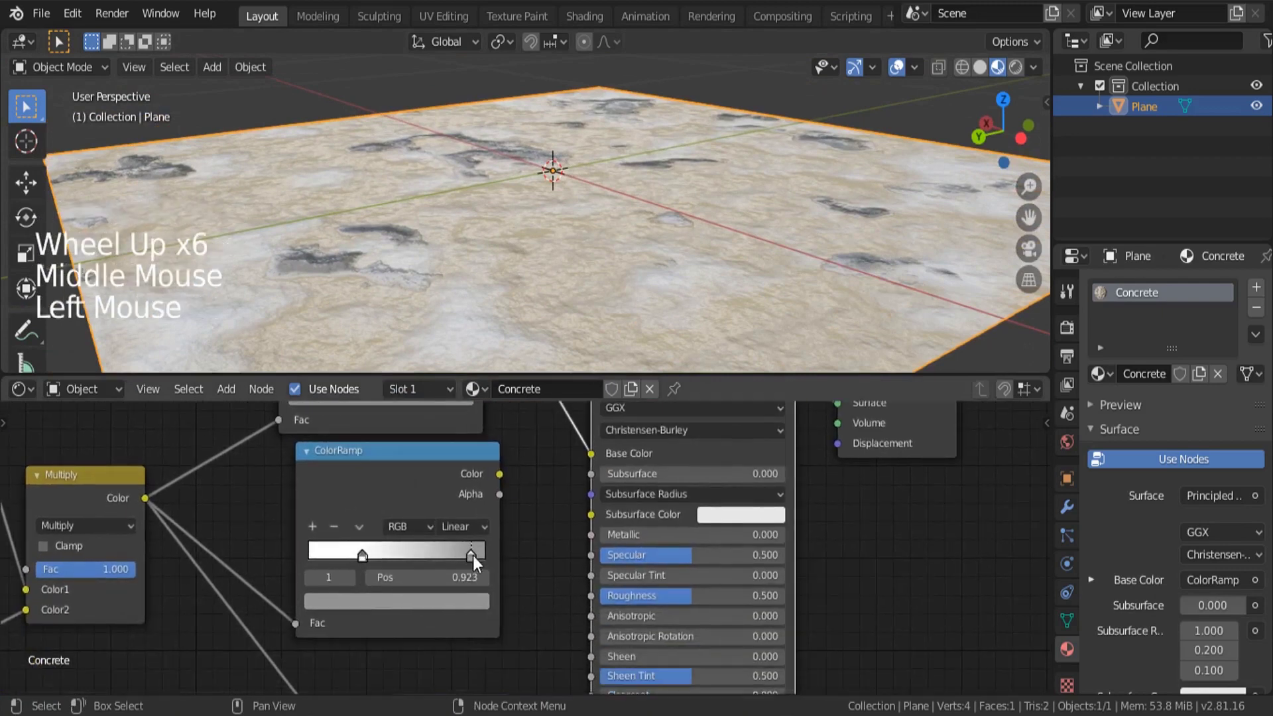
pyautogui.click(428, 605)
pyautogui.moveTo(371, 554); pyautogui.dragTo(425, 554)
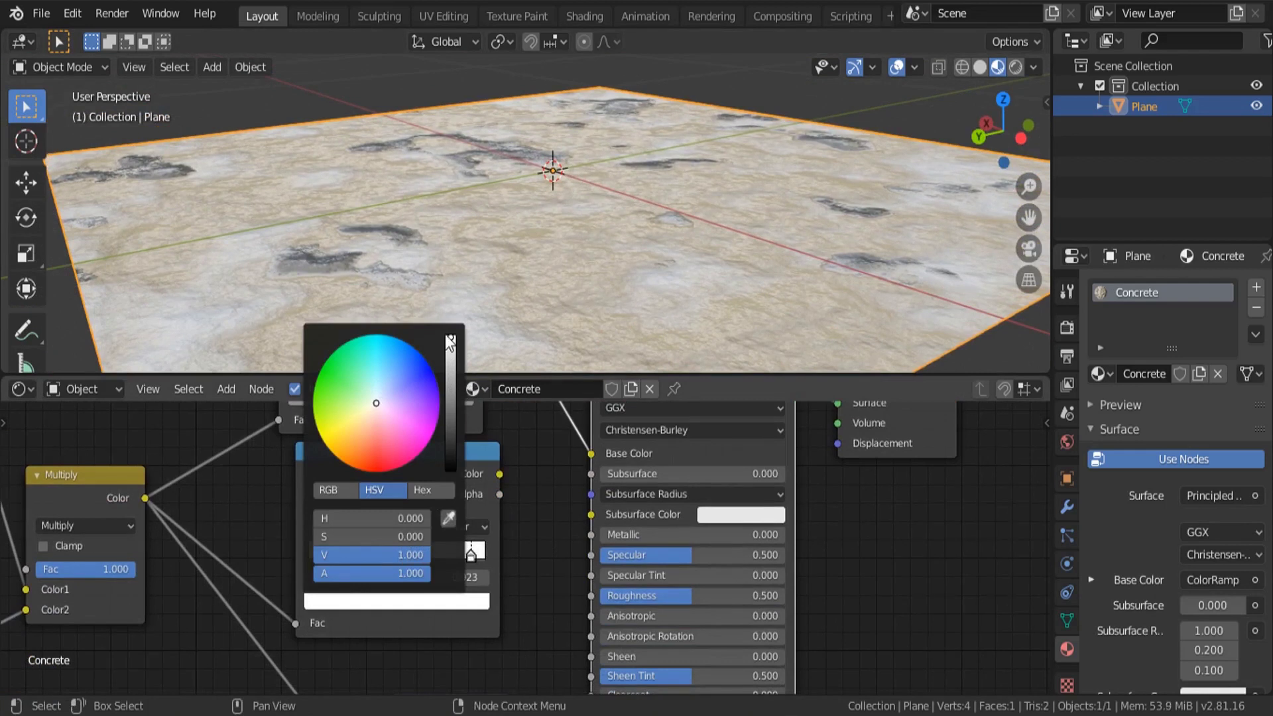
pyautogui.press('Escape')
# - Connect the white-to-grey ColorRamp's Color output to the Principled BSDF's Roughness and inspect the plane's surface up close
pyautogui.click(425, 450)
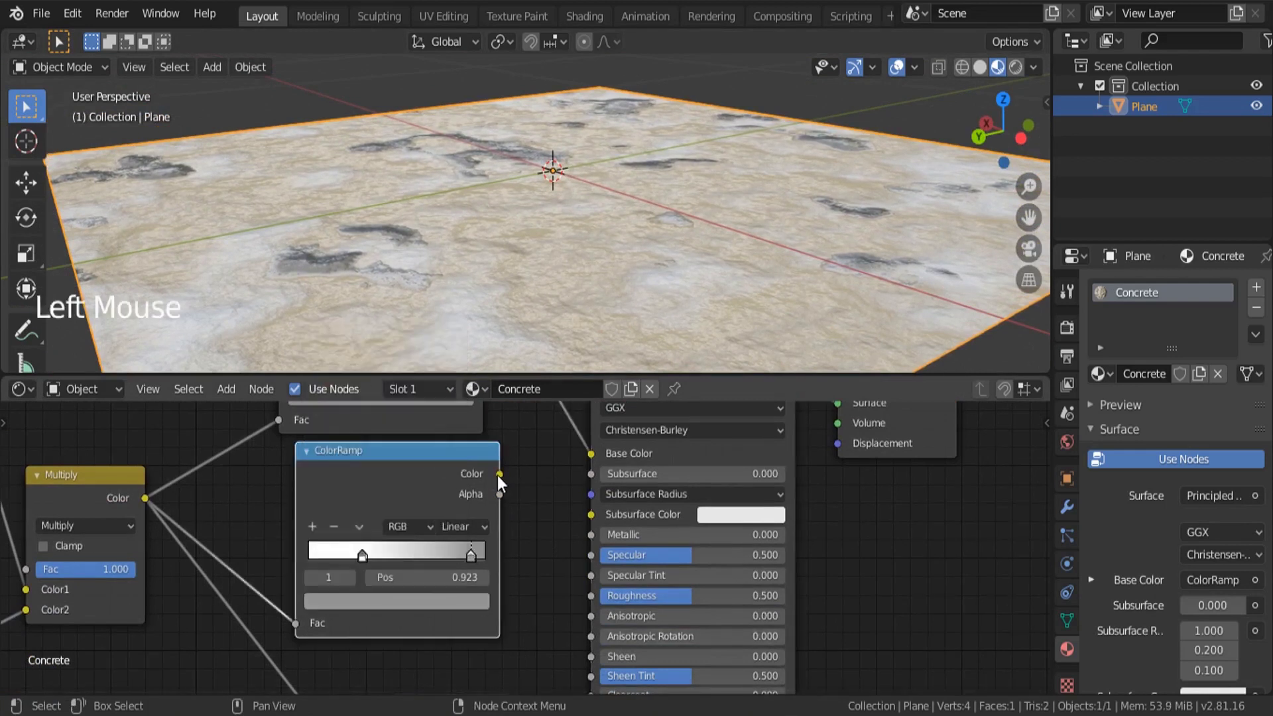
pyautogui.moveTo(499, 475); pyautogui.dragTo(585, 601)
pyautogui.scroll(2, 451, 267)
pyautogui.moveTo(451, 268); pyautogui.dragTo(471, 273, button='middle')
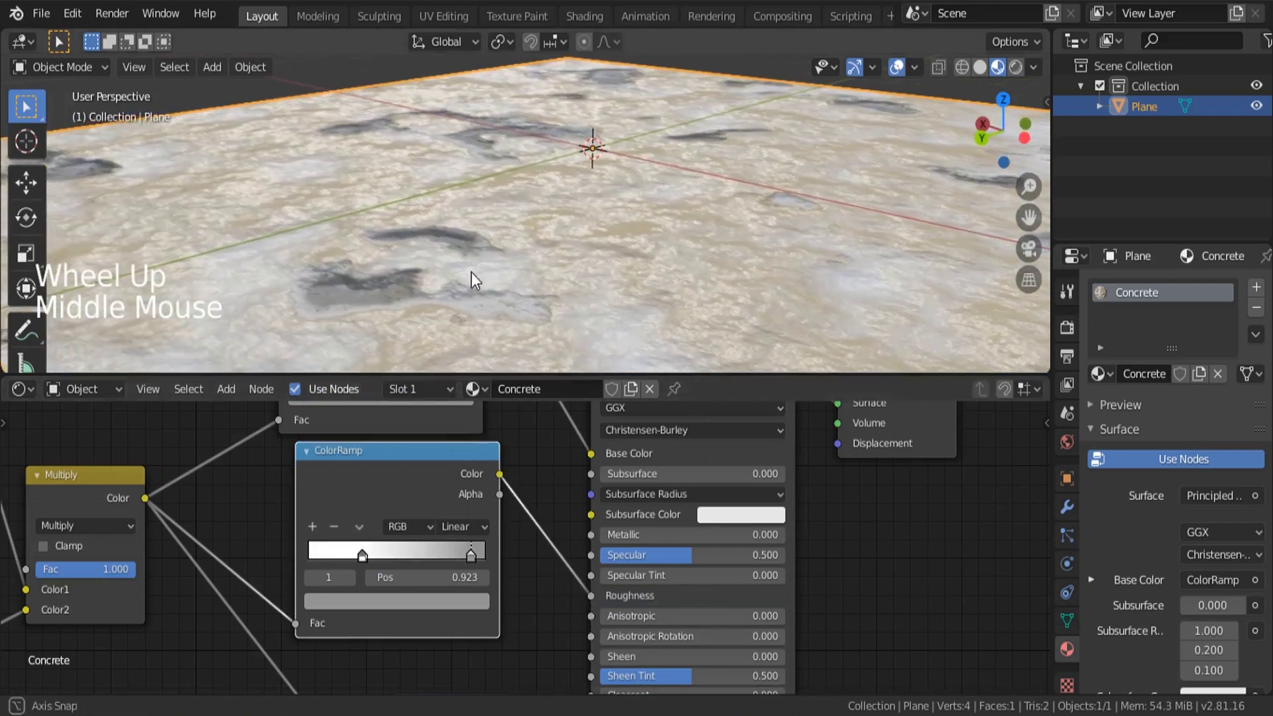
# - Set the grey stop's color value to 0.780 in the roughness ColorRamp and inspect the plane's shine
pyautogui.click(471, 560)
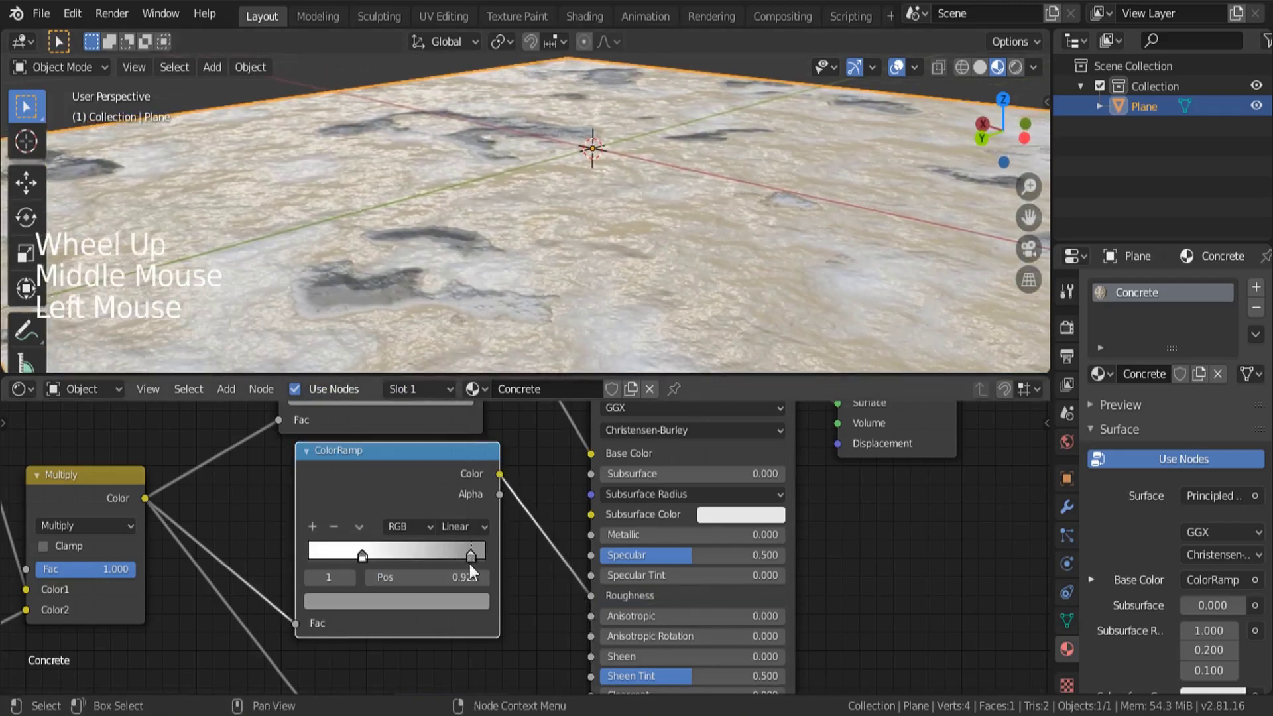
pyautogui.click(455, 604)
pyautogui.moveTo(453, 388); pyautogui.dragTo(450, 365)
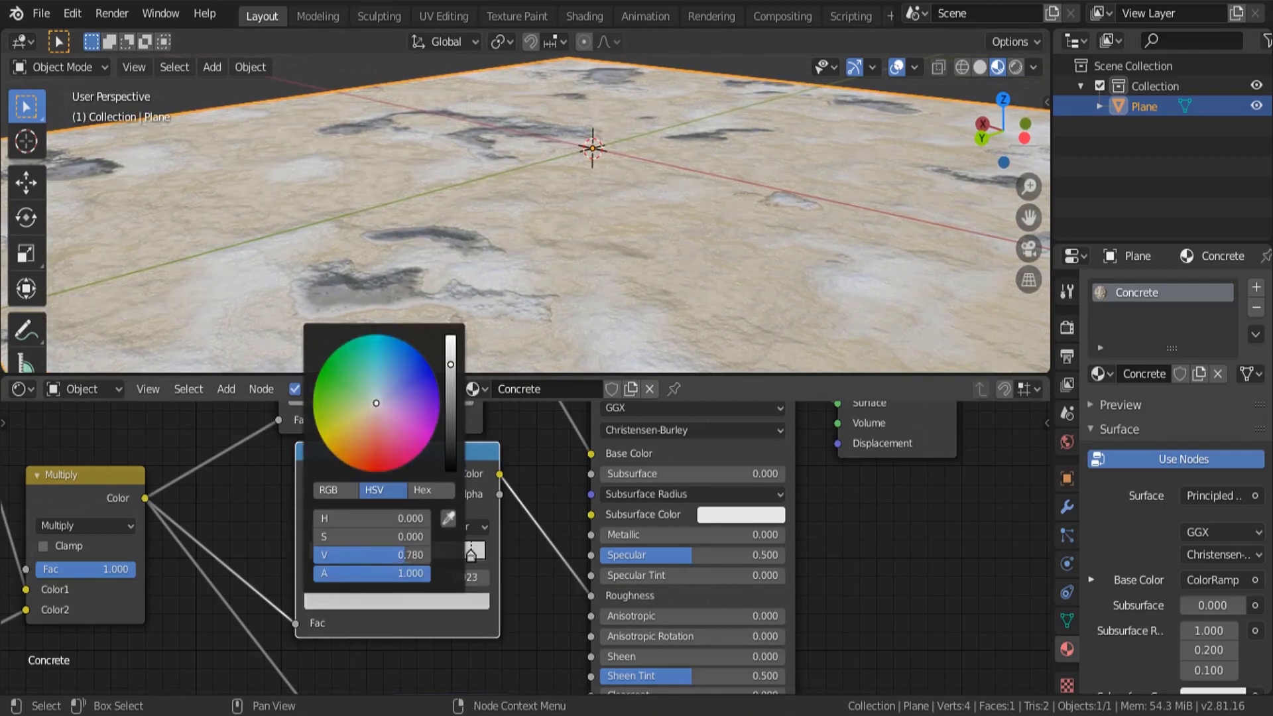
pyautogui.moveTo(777, 250); pyautogui.dragTo(567, 251, button='middle')
pyautogui.scroll(-3, 643, 263)
pyautogui.scroll(3, 567, 216)
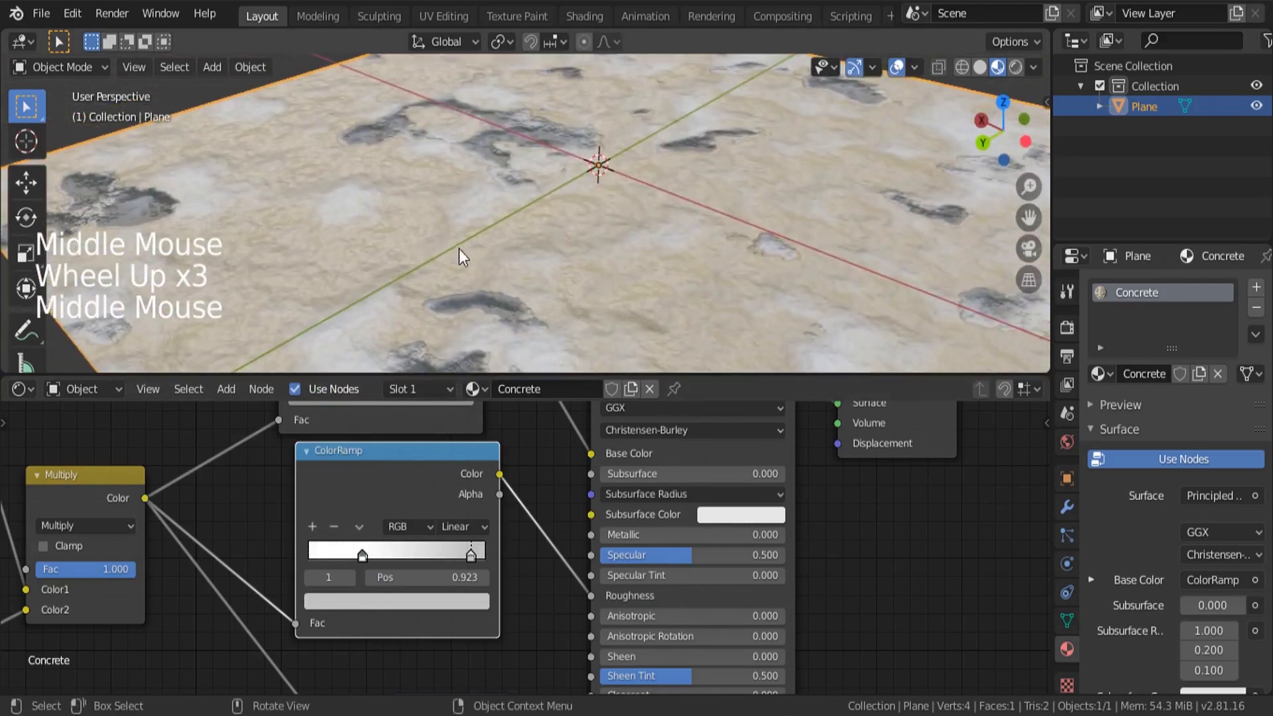
# - Set the Bump node's Strength to 0.75
pyautogui.scroll(-6, 440, 584)
pyautogui.moveTo(434, 640); pyautogui.dragTo(491, 524, button='middle')
pyautogui.scroll(10, 493, 551)
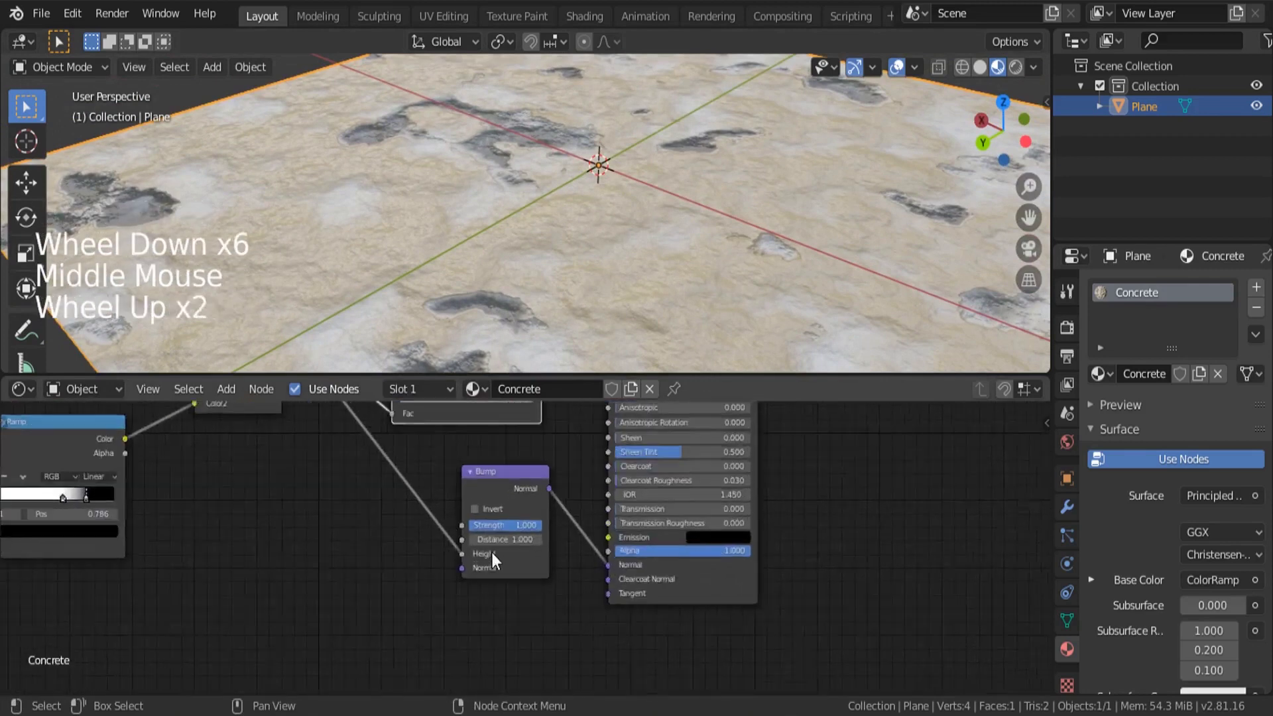
pyautogui.click(509, 529)
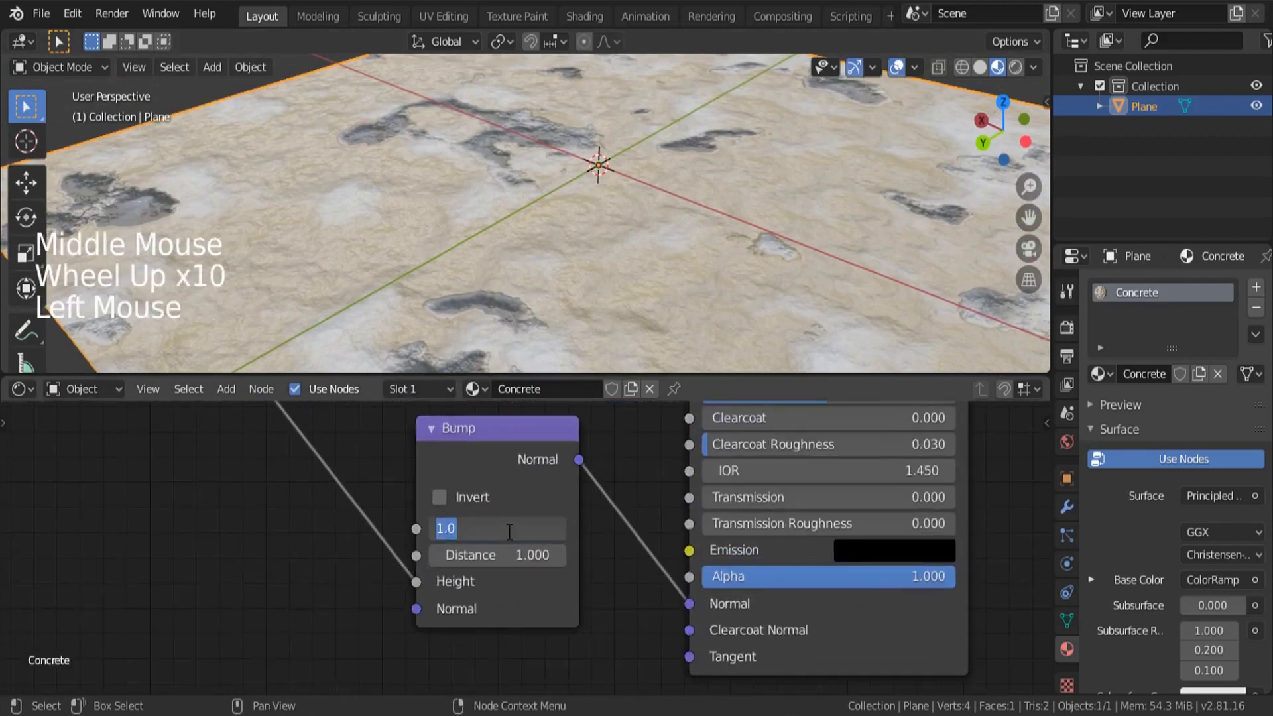
pyautogui.write('.75')
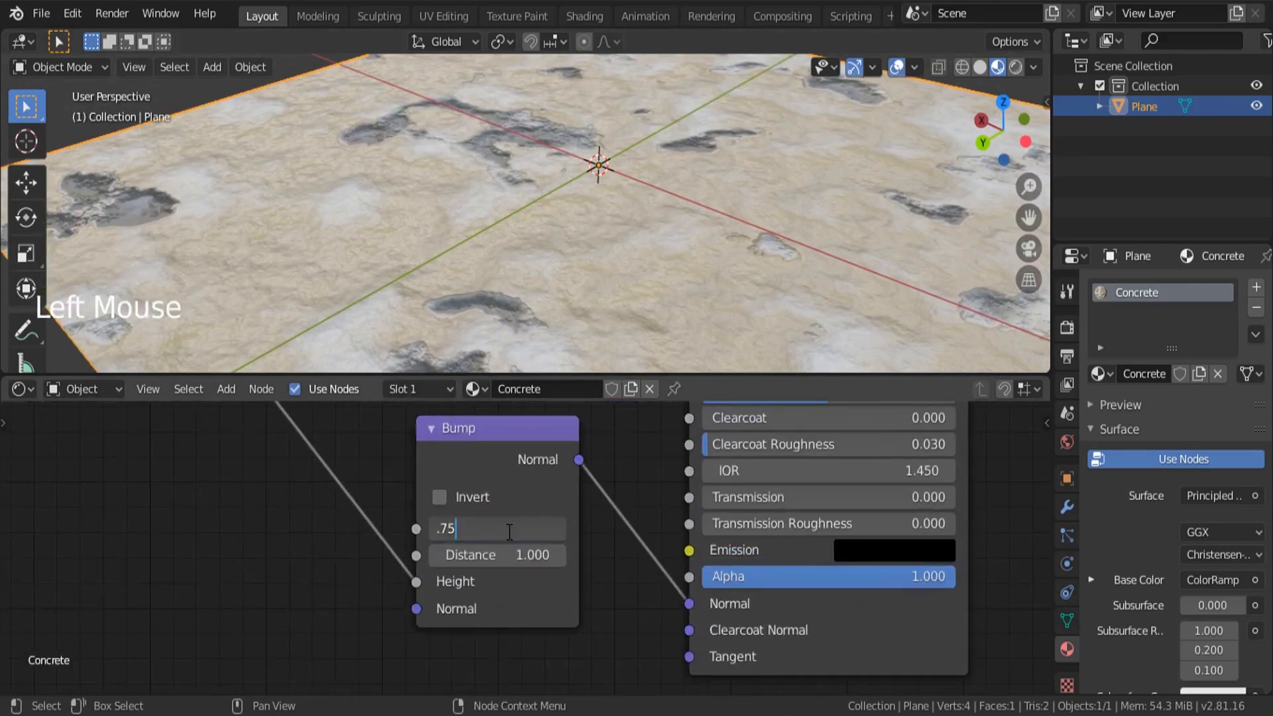
pyautogui.press('Return')
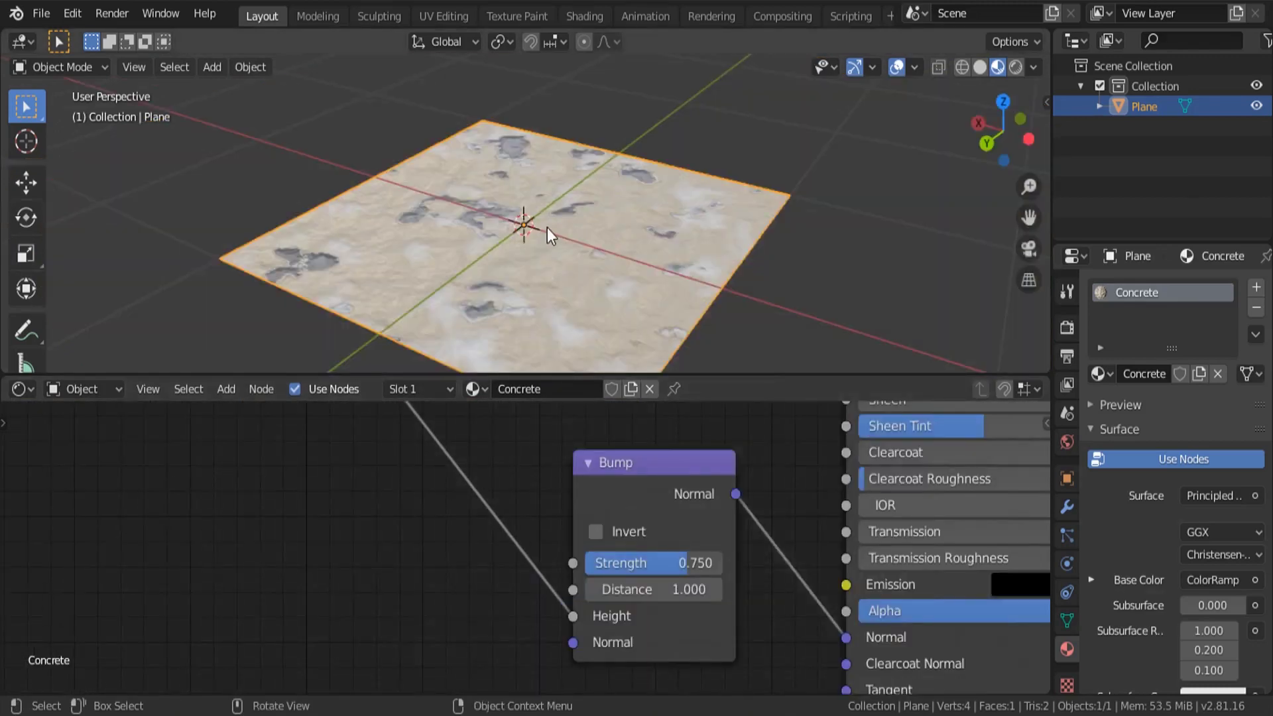
# - Add a UV Sphere at the plane's center and shade it smooth
pyautogui.scroll(-2, 547, 228)
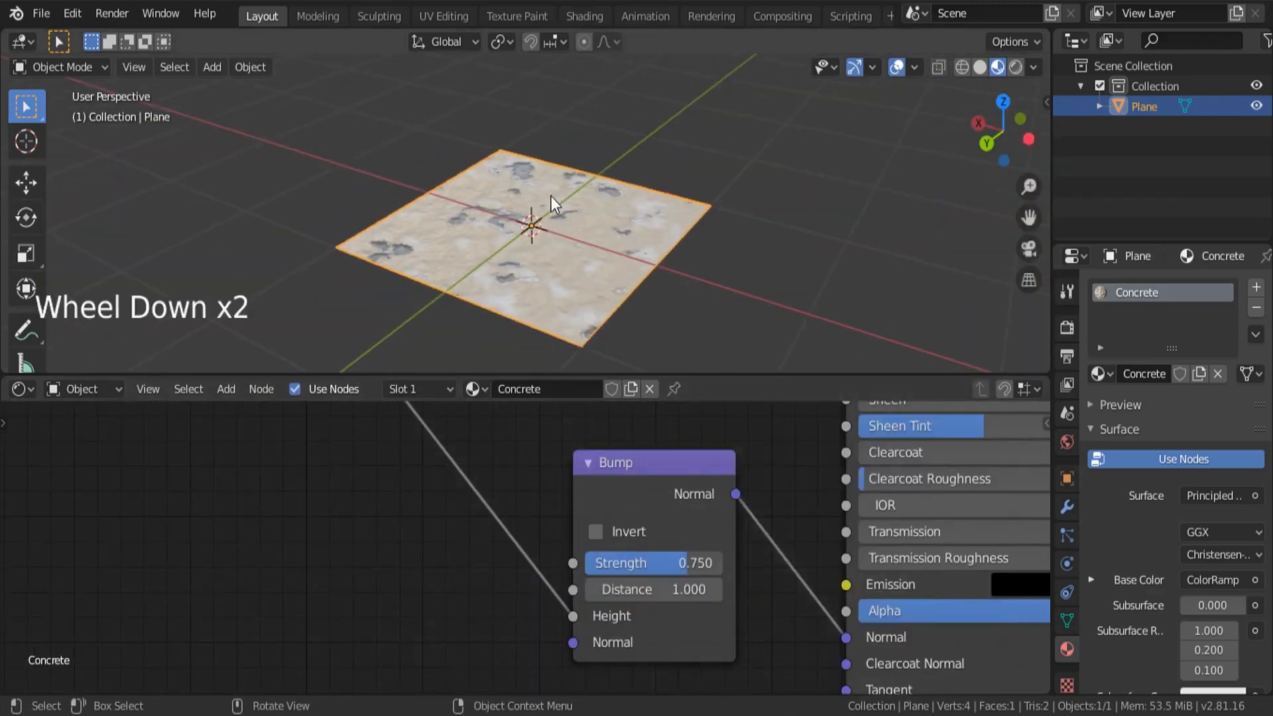
pyautogui.hotkey('shift', 'a')
pyautogui.moveTo(571, 182)
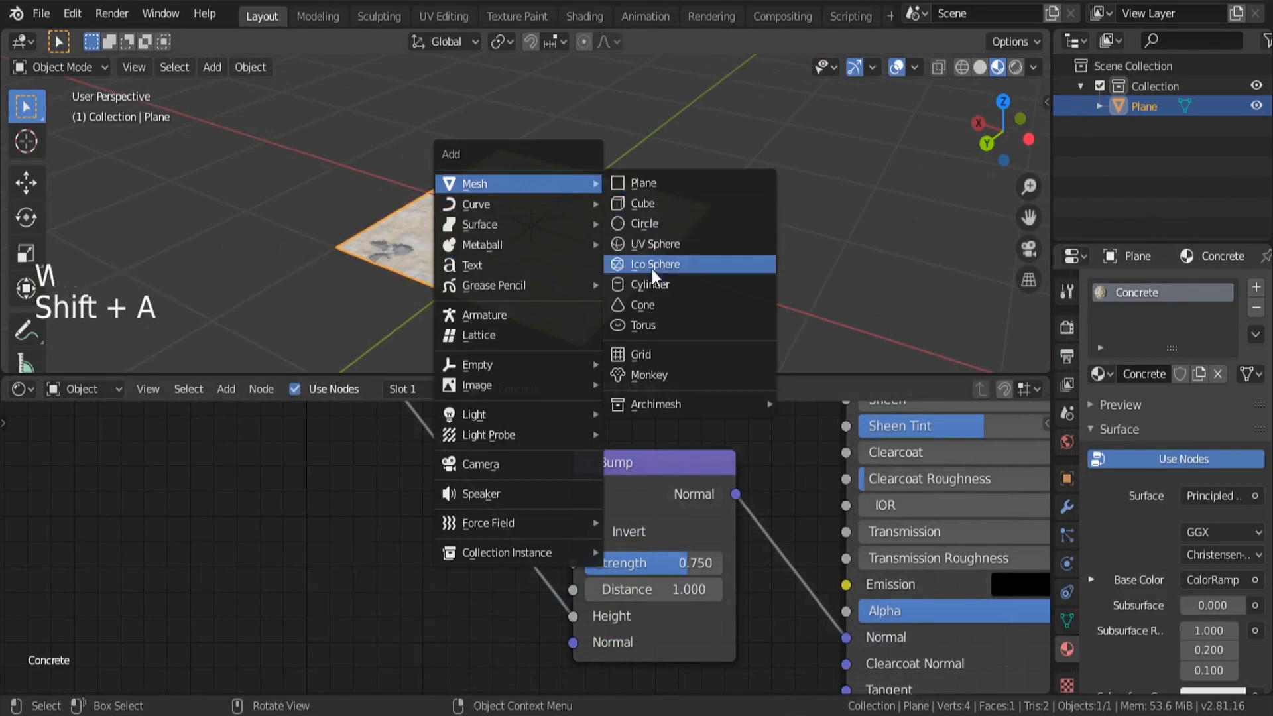
pyautogui.click(656, 244)
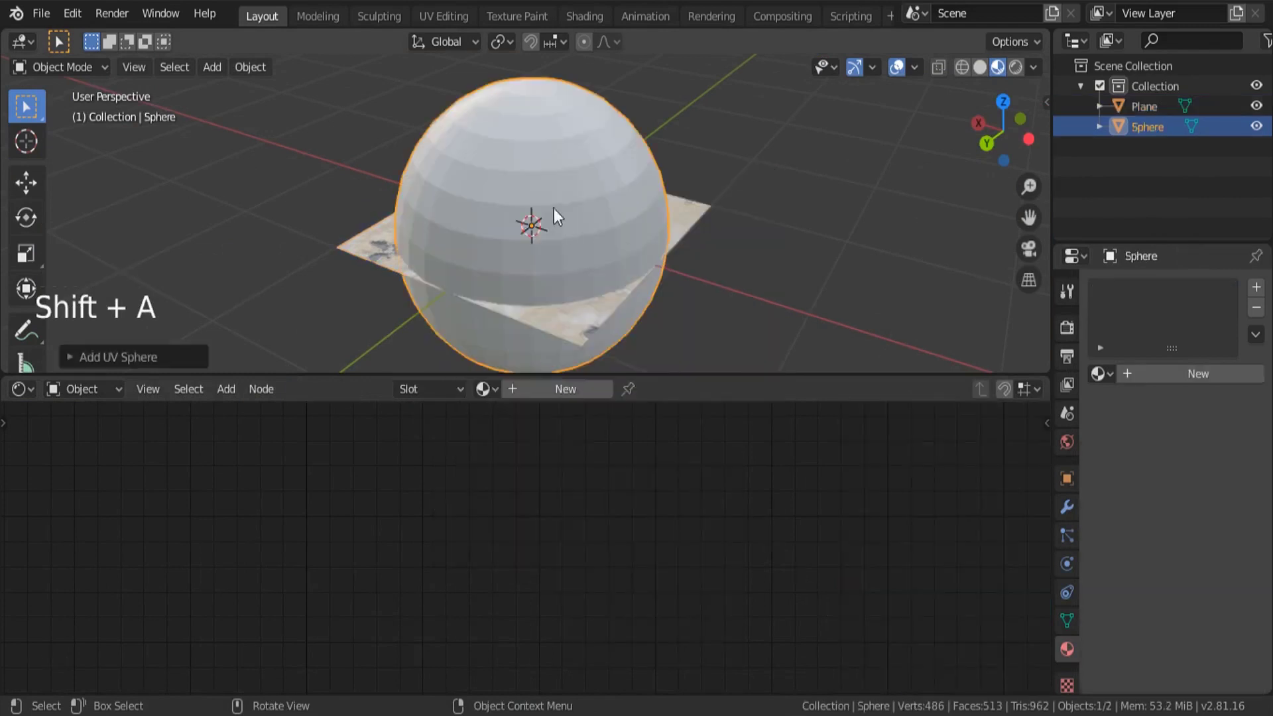
pyautogui.rightClick(536, 143)
pyautogui.click(541, 148)
pyautogui.moveTo(581, 234); pyautogui.dragTo(916, 263, button='middle')
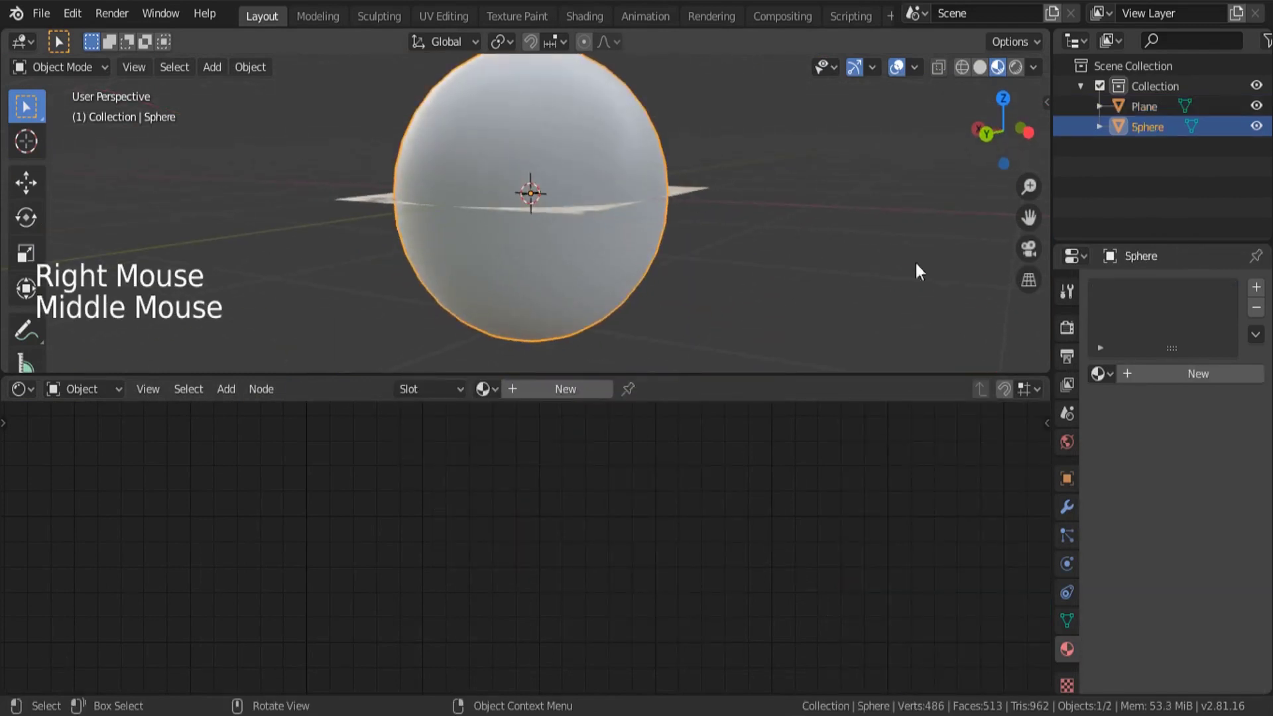
# - Assign the existing Concrete material to the sphere and frame it in the view
pyautogui.click(1098, 517)
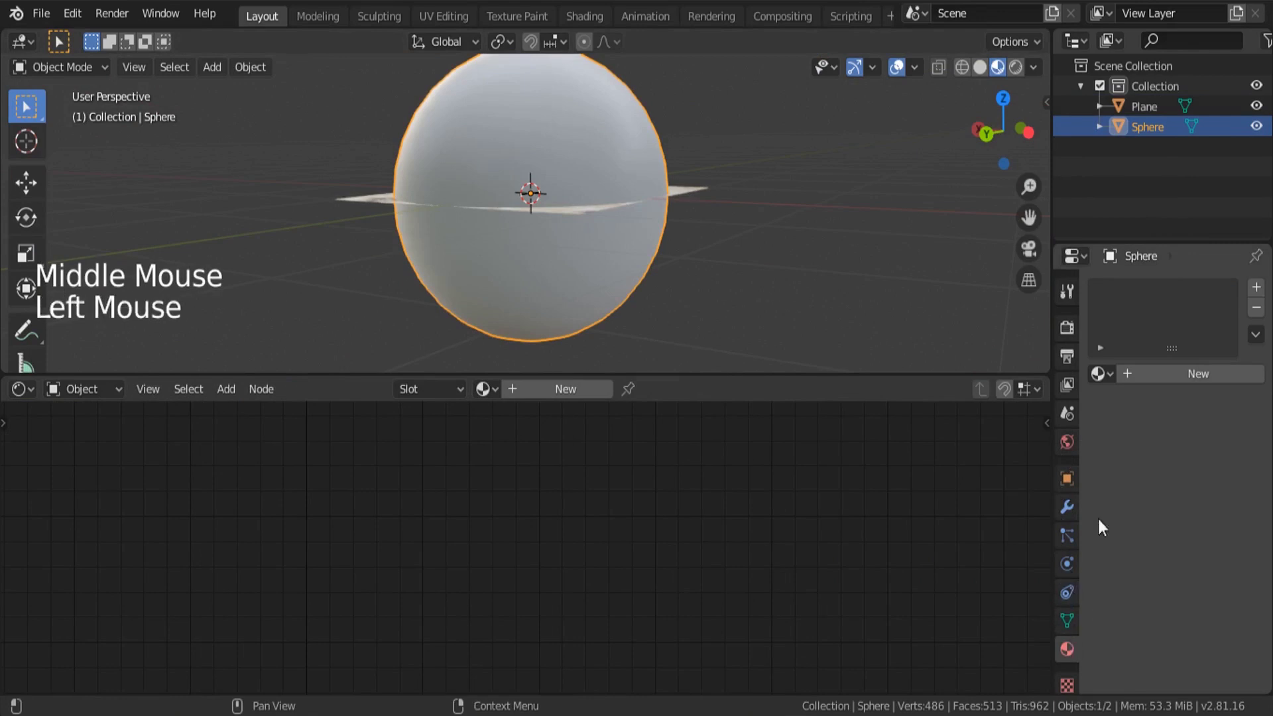
pyautogui.click(1111, 371)
pyautogui.click(945, 408)
pyautogui.moveTo(636, 189); pyautogui.dragTo(739, 202, button='middle')
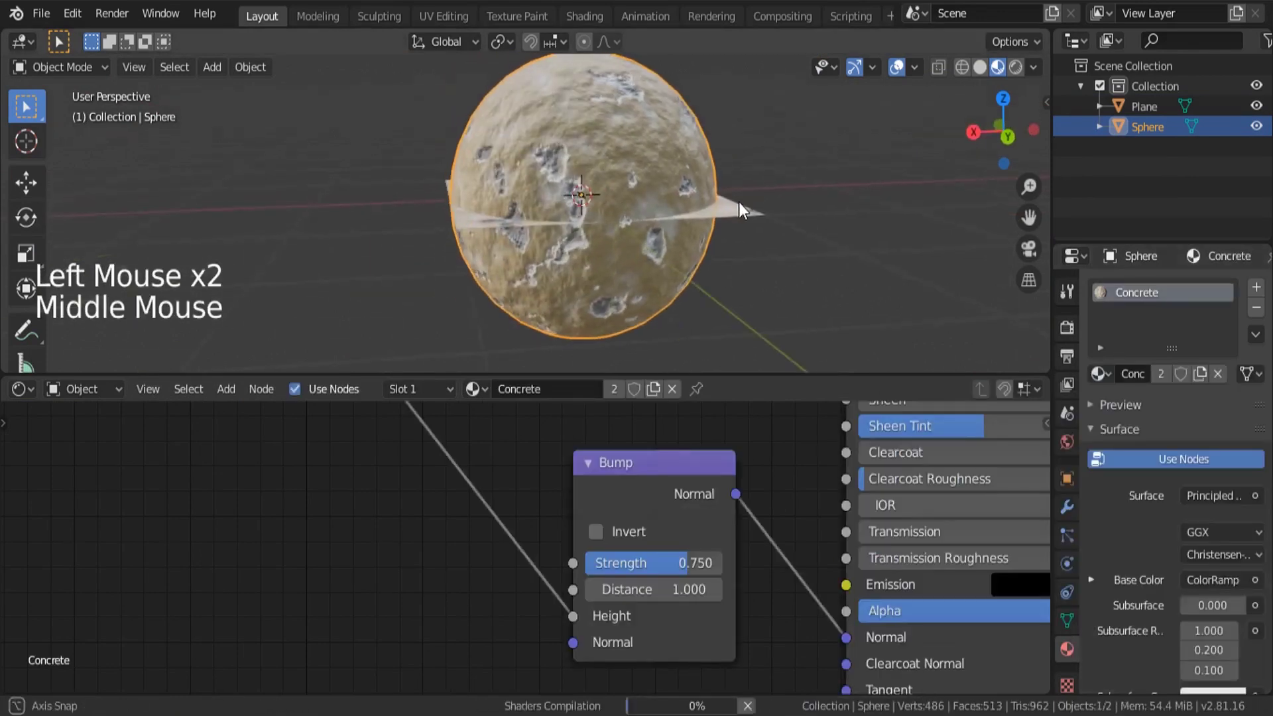
pyautogui.click(634, 156)
pyautogui.press('KP_Decimal')
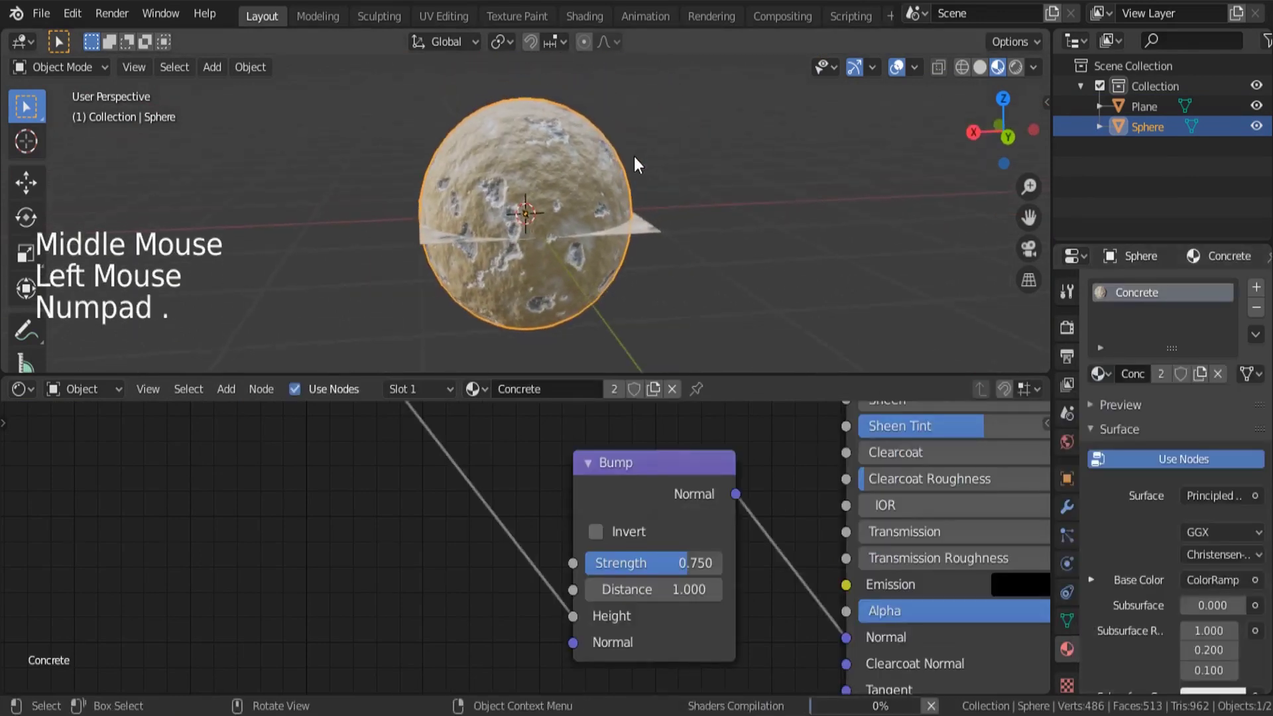
# - Hide the plane and inspect the concrete material on the sphere
pyautogui.scroll(4, 644, 224)
pyautogui.click(636, 235)
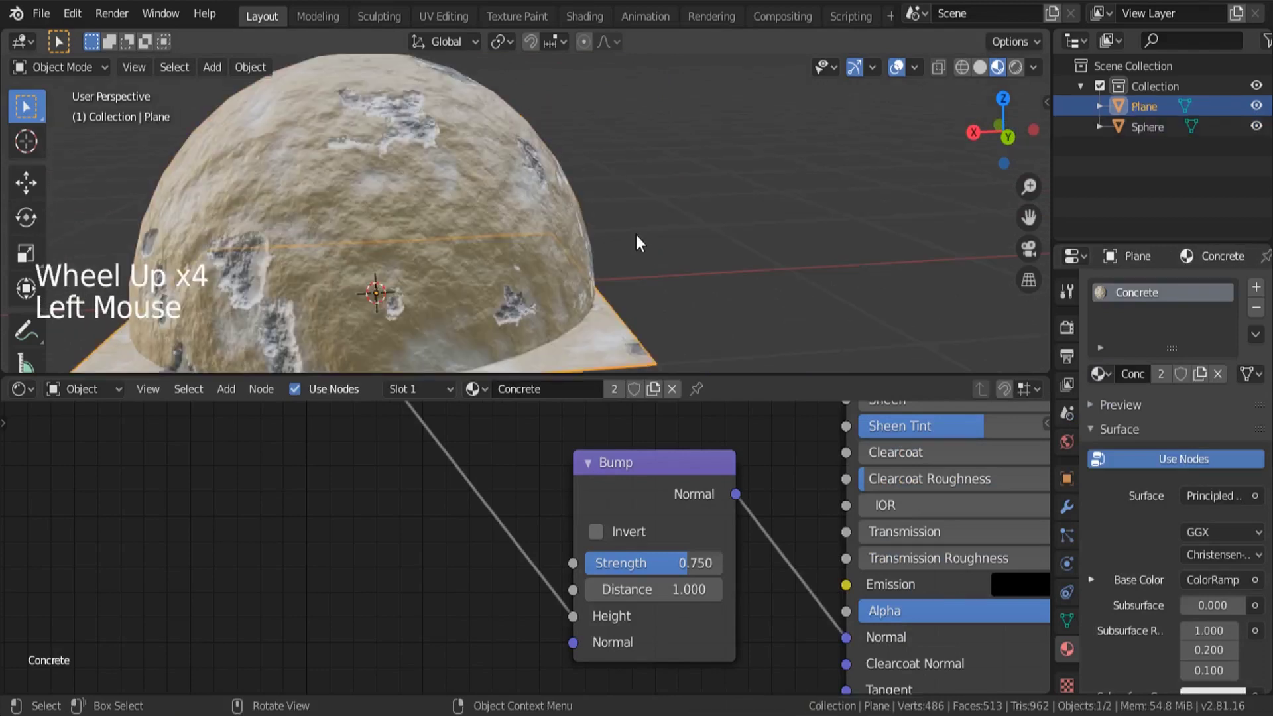
pyautogui.press('h')
pyautogui.scroll(-4, 545, 219)
pyautogui.scroll(-2, 547, 214)
pyautogui.moveTo(447, 228); pyautogui.dragTo(523, 190, button='middle')
pyautogui.scroll(2, 512, 204)
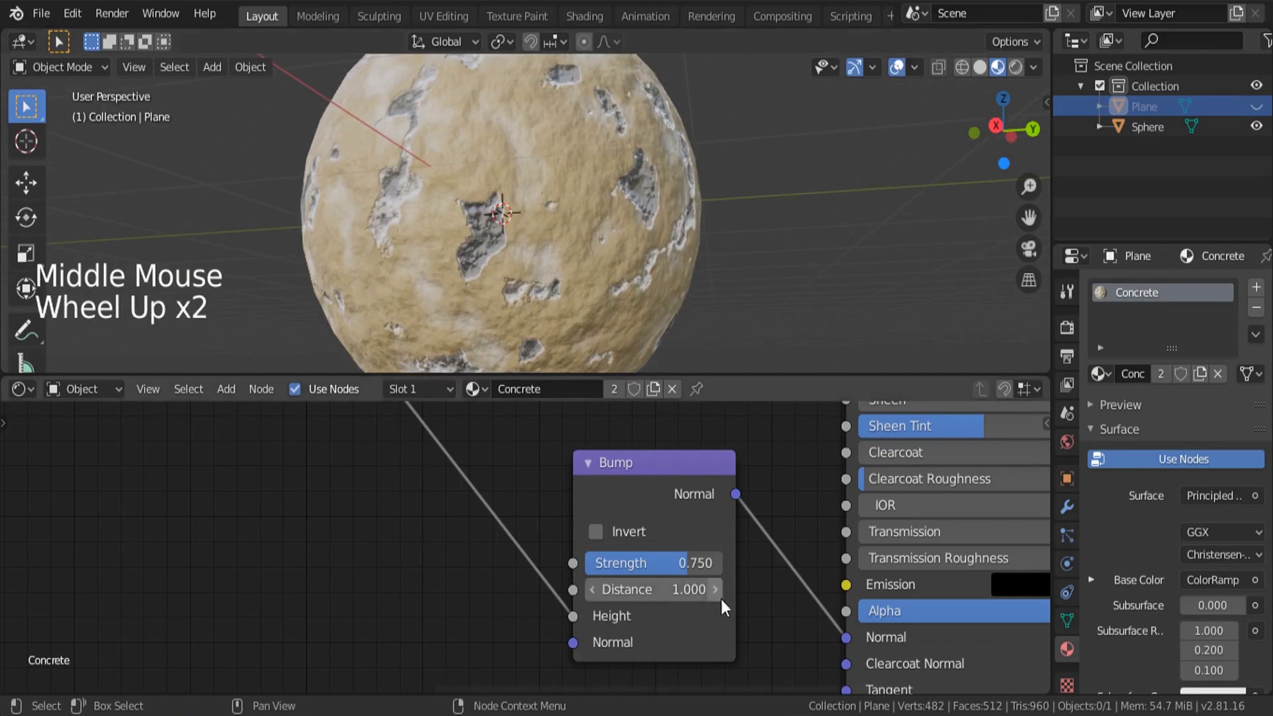
# - Set the color value of the stop at position 0 to 0.950 in the ColorRamp fed by the Noise Texture
pyautogui.moveTo(676, 565)
pyautogui.mouseDown()
pyautogui.moveTo(646, 564)
pyautogui.moveTo(684, 564)
pyautogui.mouseUp()
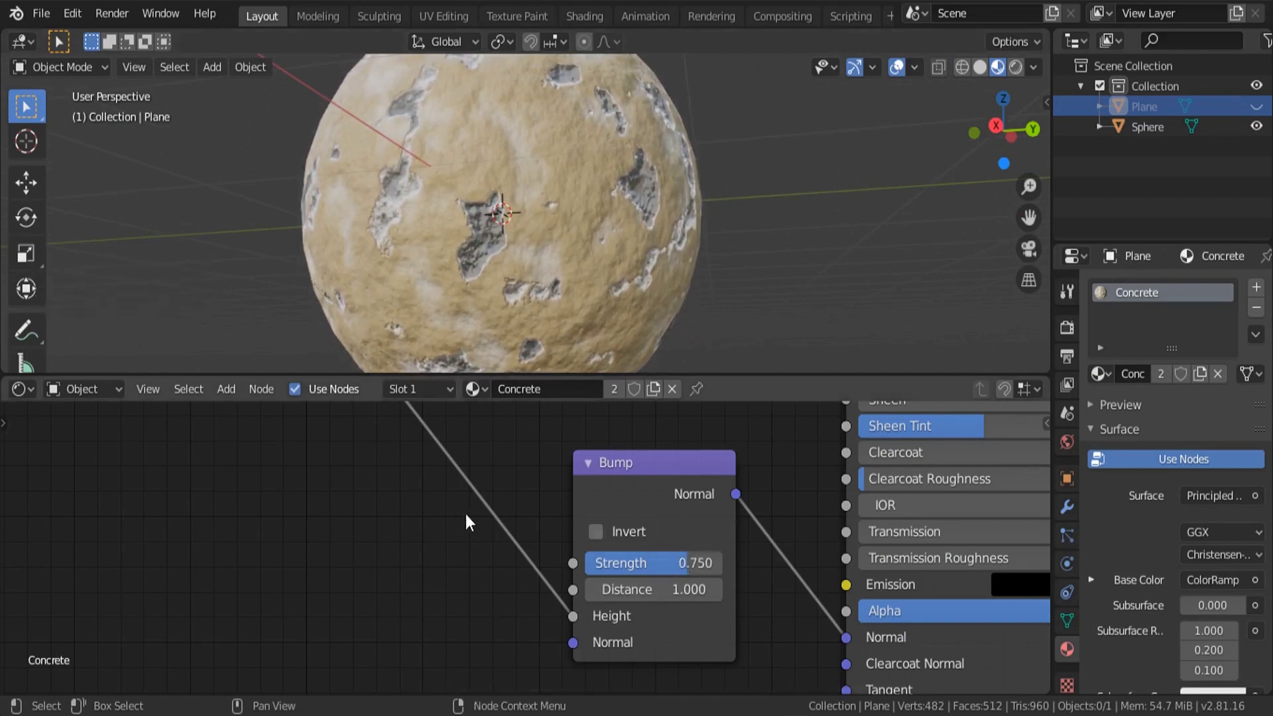
pyautogui.scroll(-6, 301, 488)
pyautogui.moveTo(301, 488); pyautogui.dragTo(474, 576, button='middle')
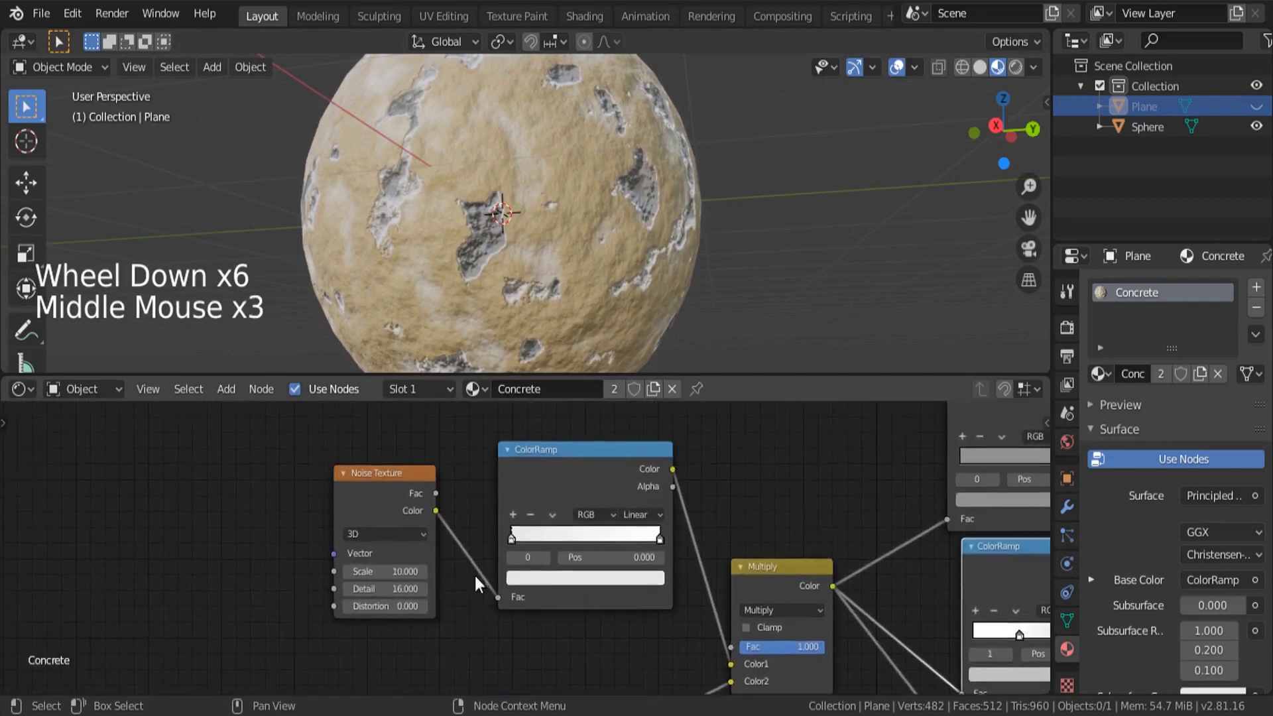
pyautogui.scroll(5, 531, 592)
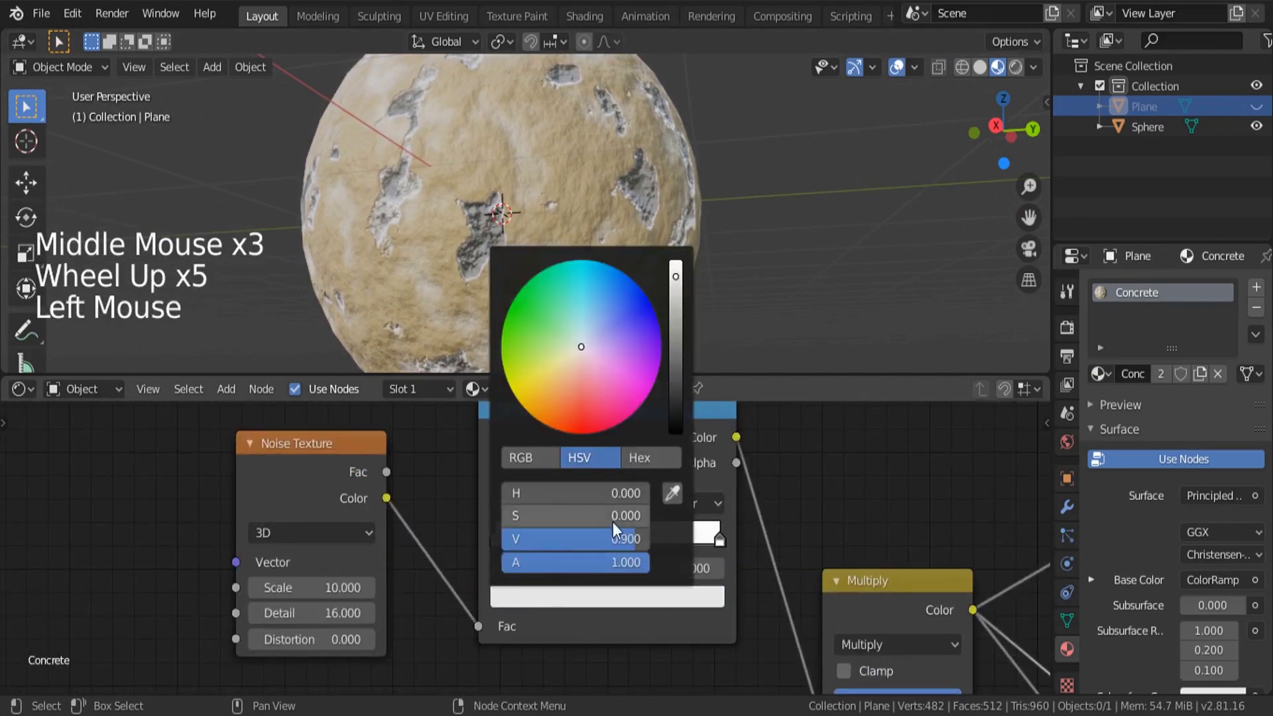
pyautogui.moveTo(613, 539); pyautogui.dragTo(616, 538)
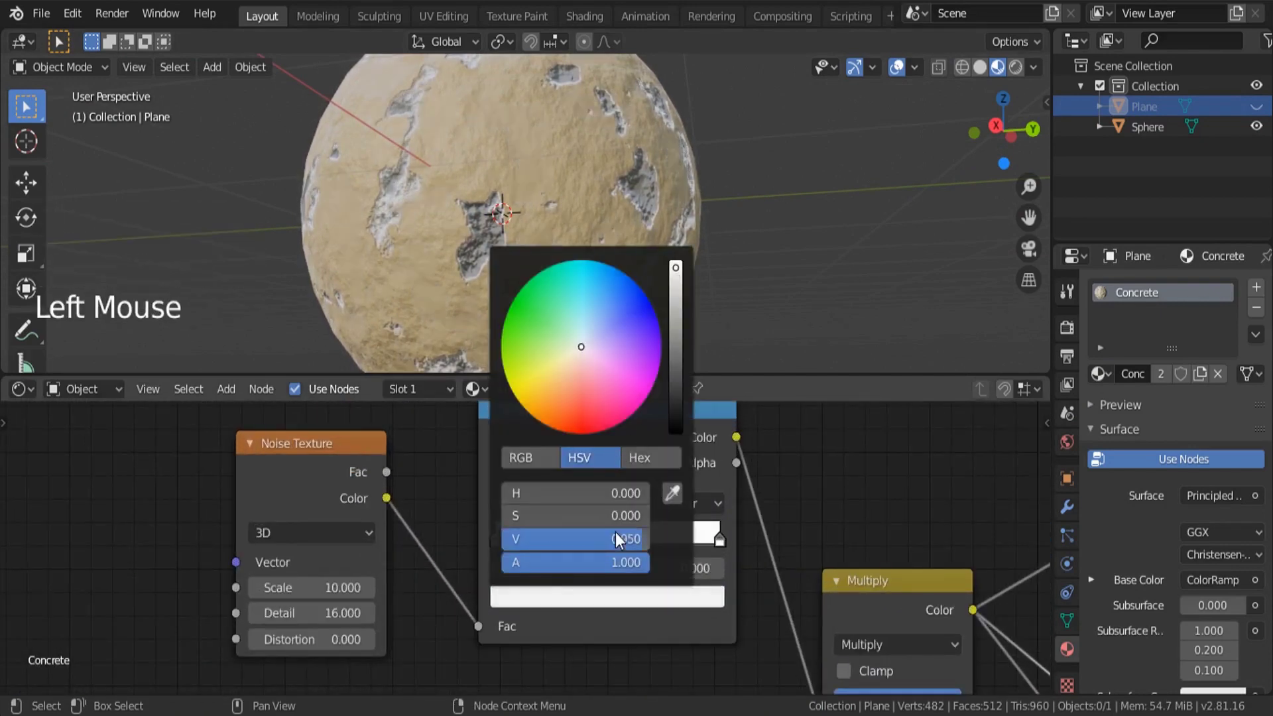
pyautogui.moveTo(156, 205); pyautogui.dragTo(576, 152, button='middle')
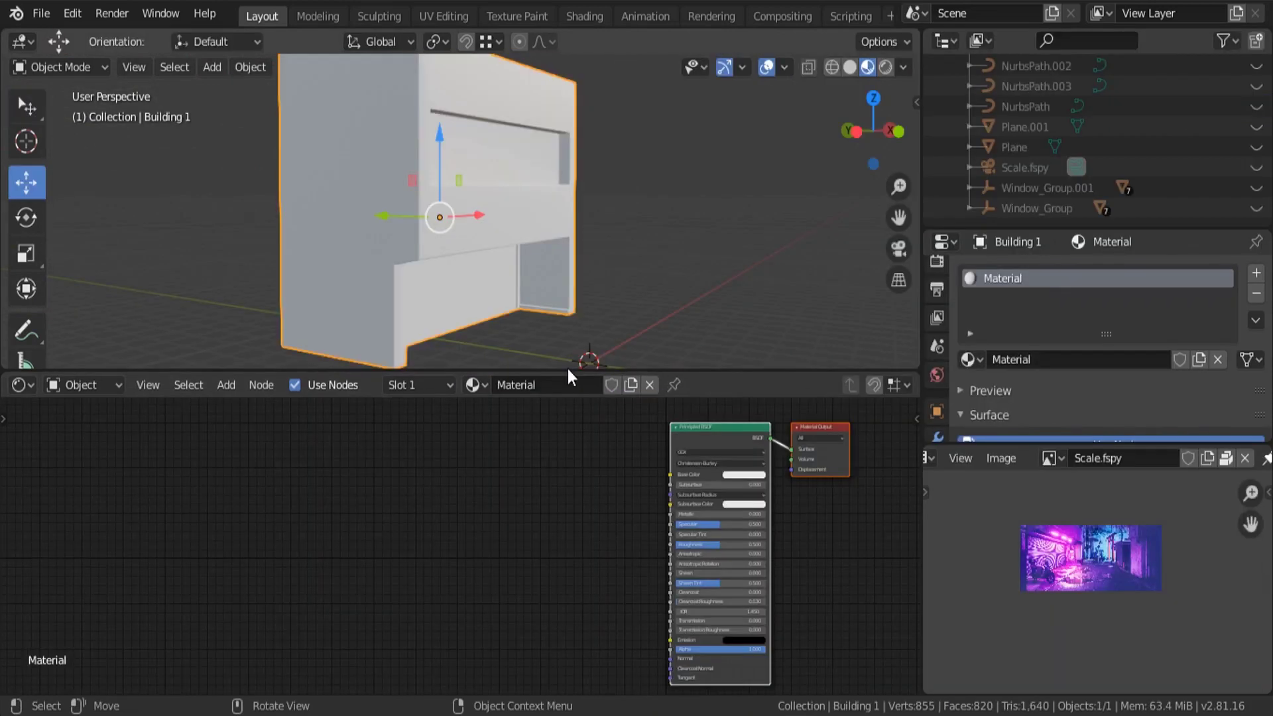
# - Enlarge the 3D view and add a second material slot to Building 1 holding the Concrete 1 material
pyautogui.moveTo(571, 373); pyautogui.dragTo(567, 508)
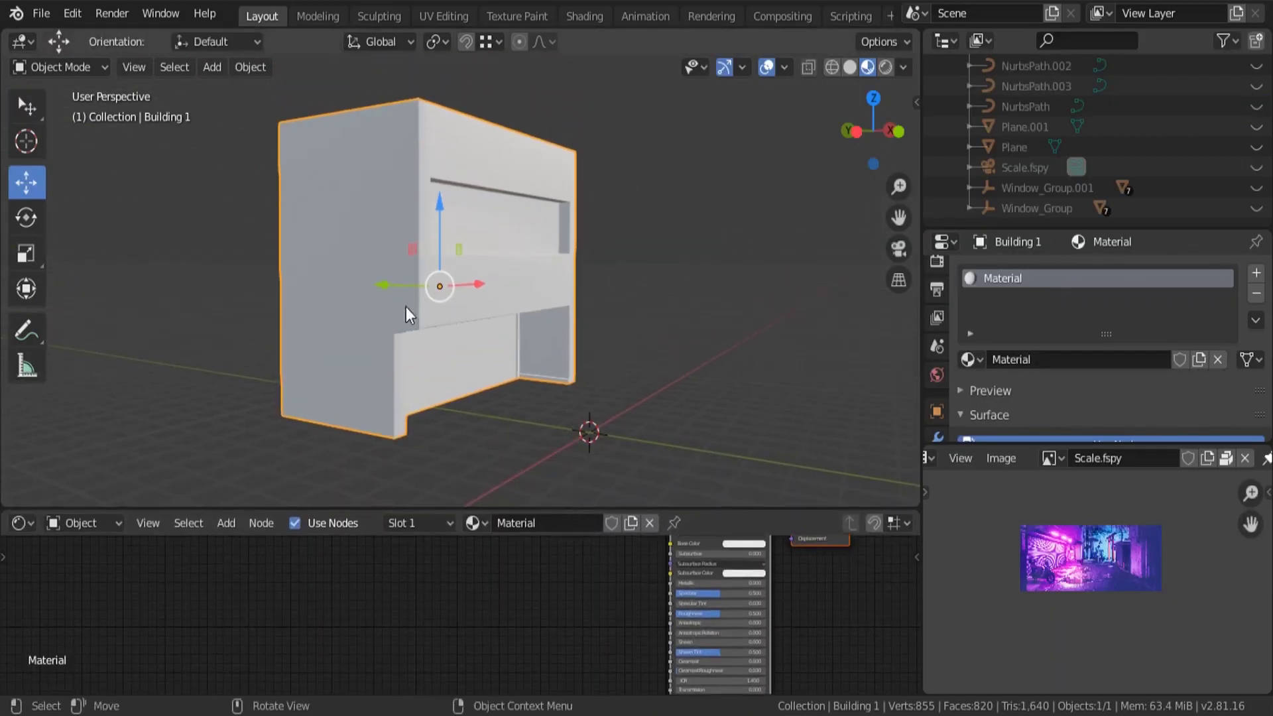
pyautogui.scroll(1, 392, 298)
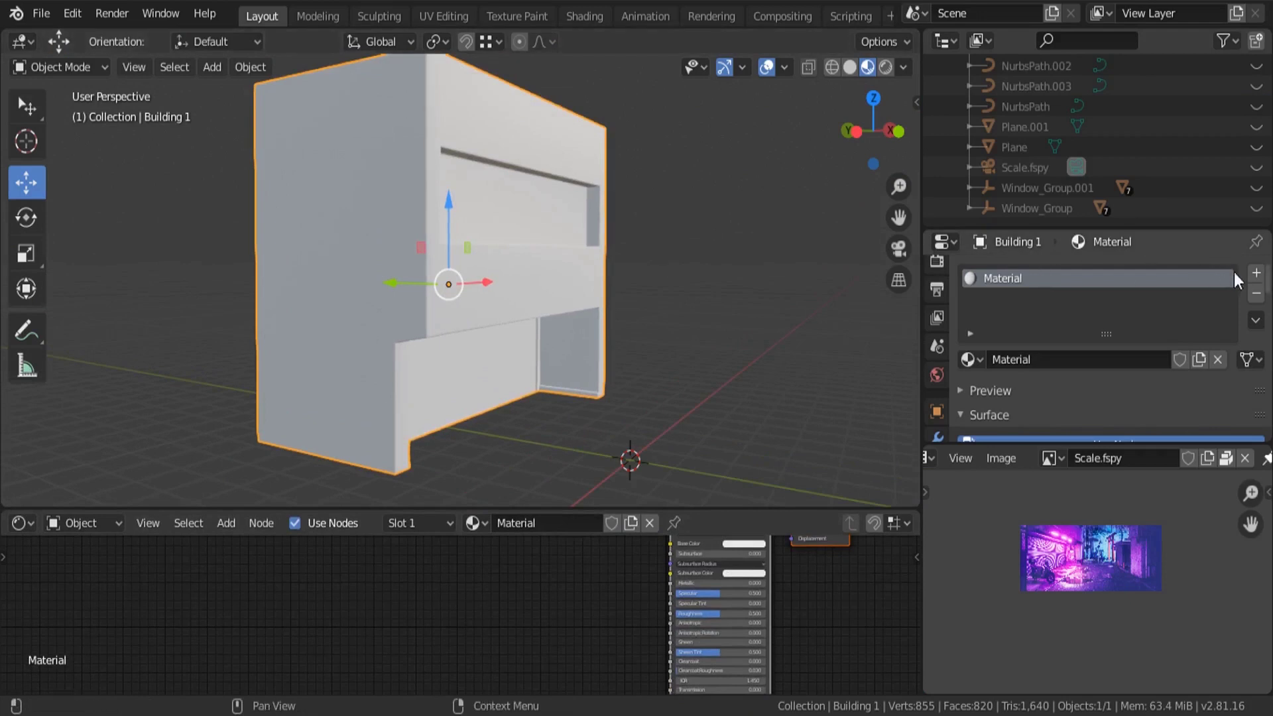
pyautogui.click(1256, 275)
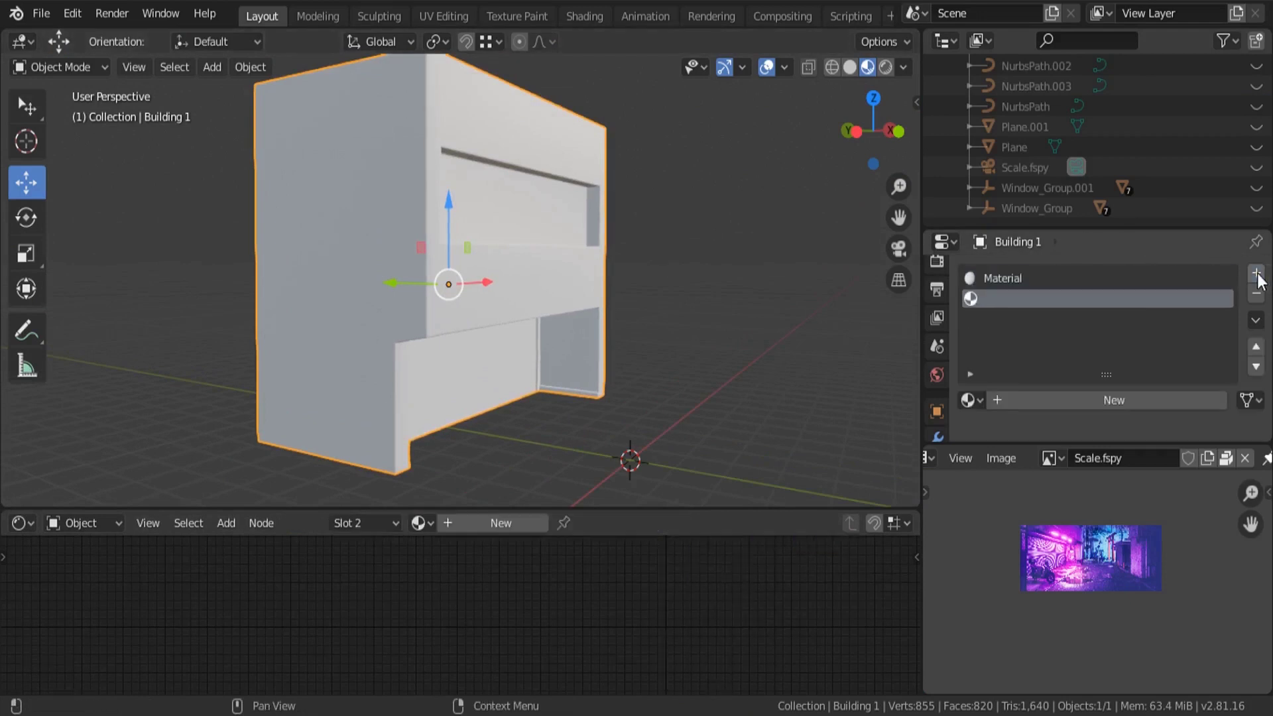
pyautogui.click(972, 401)
pyautogui.click(1013, 431)
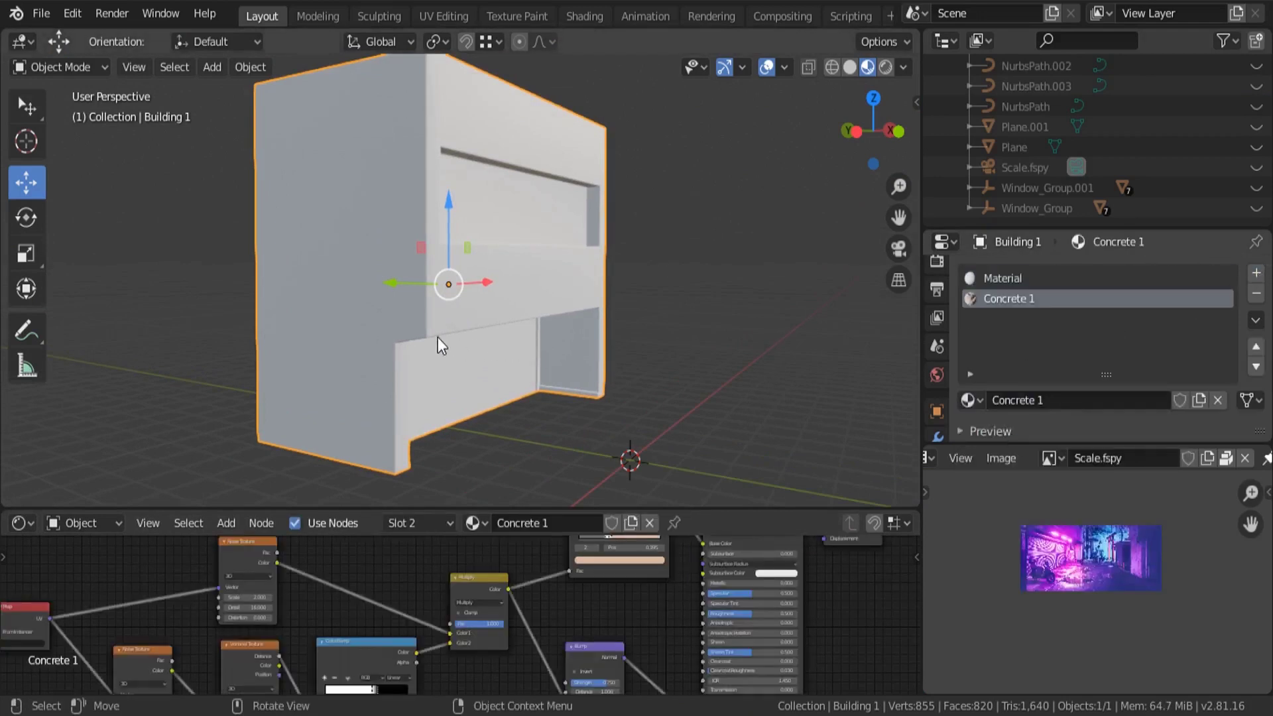
# - Assign Concrete 1 to all faces of Building 1 except the upper window recess panel and the ground-floor recess walls, returning to Object Mode
pyautogui.press('Tab')
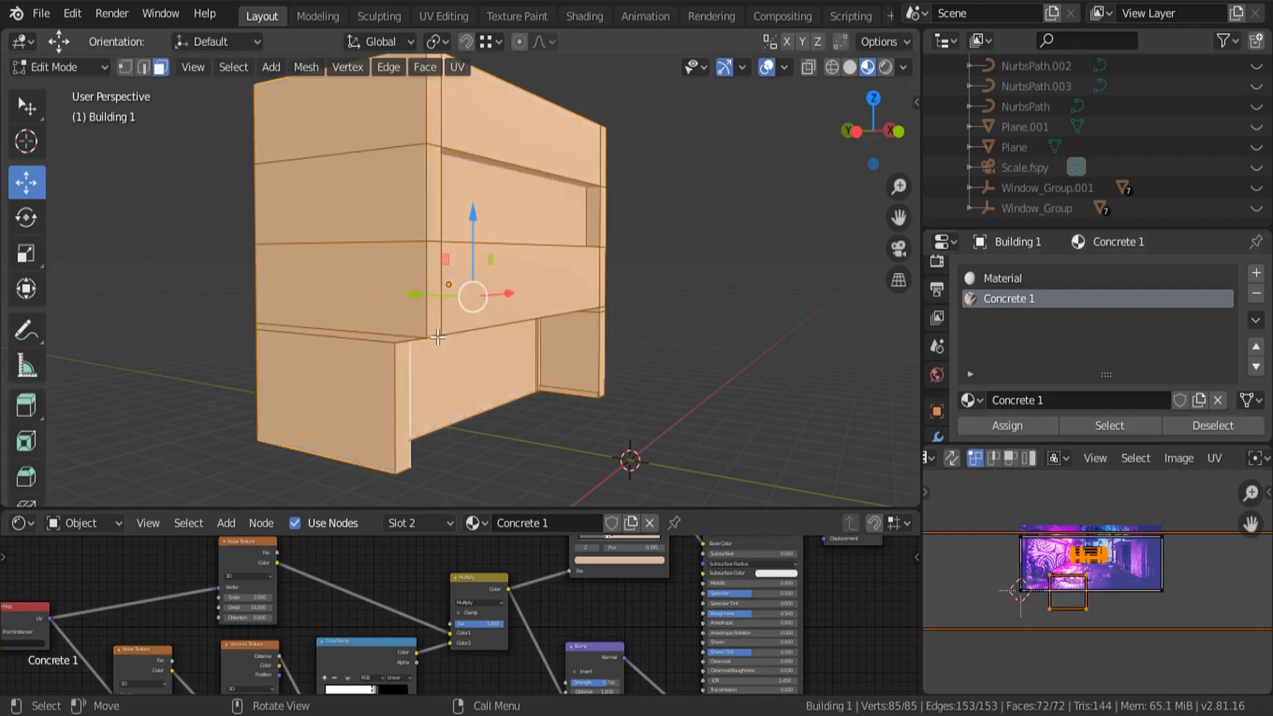
pyautogui.moveTo(438, 337); pyautogui.dragTo(533, 332, button='middle')
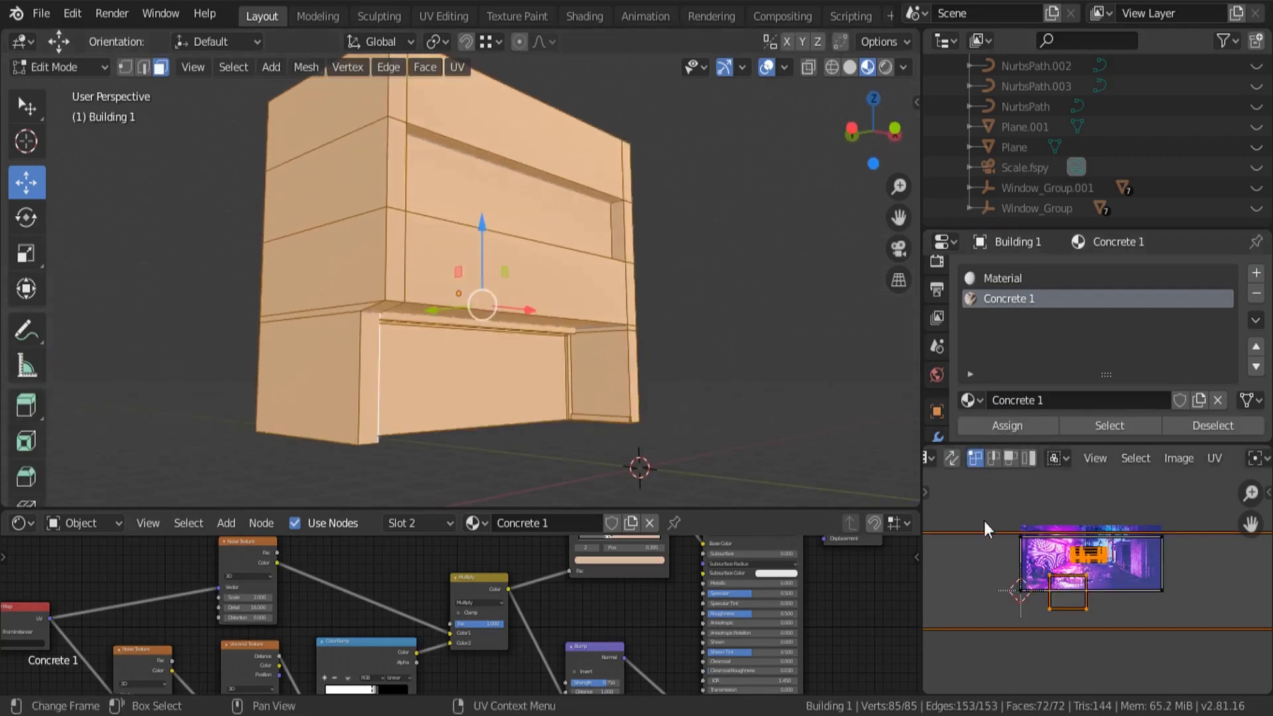
pyautogui.scroll(5, 995, 537)
pyautogui.scroll(3, 588, 406)
pyautogui.click(483, 371)
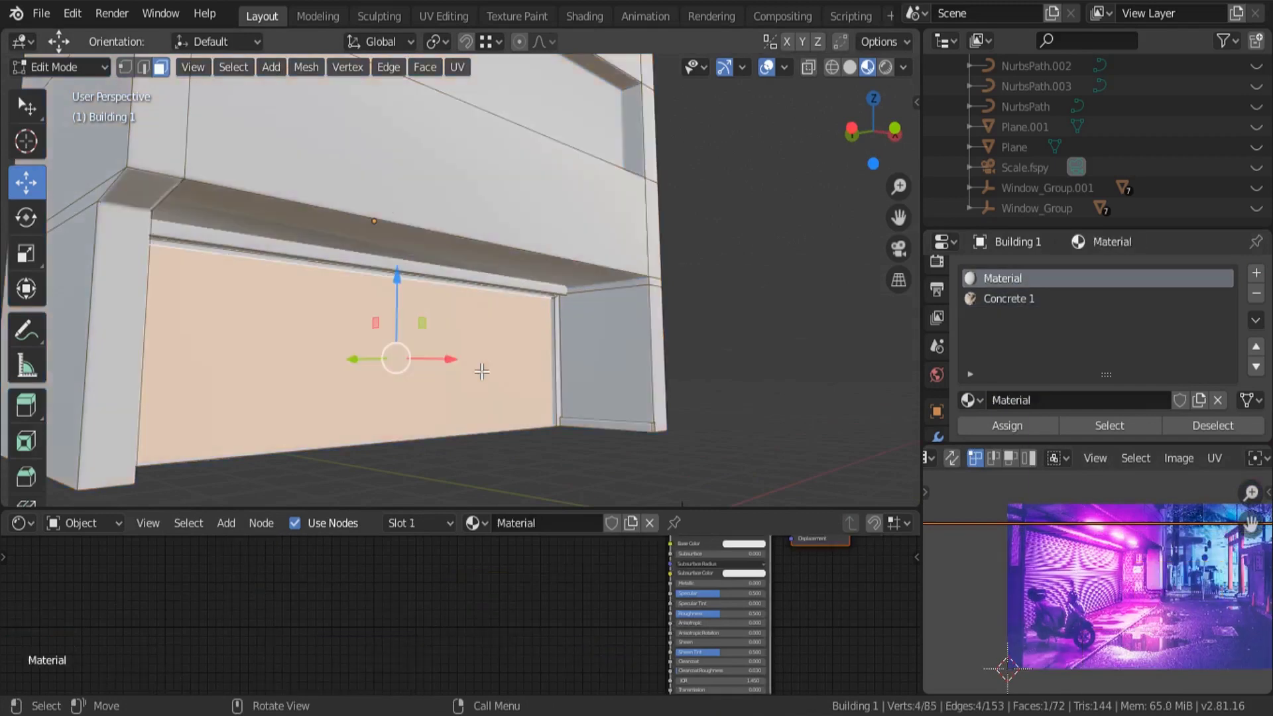
pyautogui.keyDown('shift'); pyautogui.click(606, 345); pyautogui.keyUp('shift')
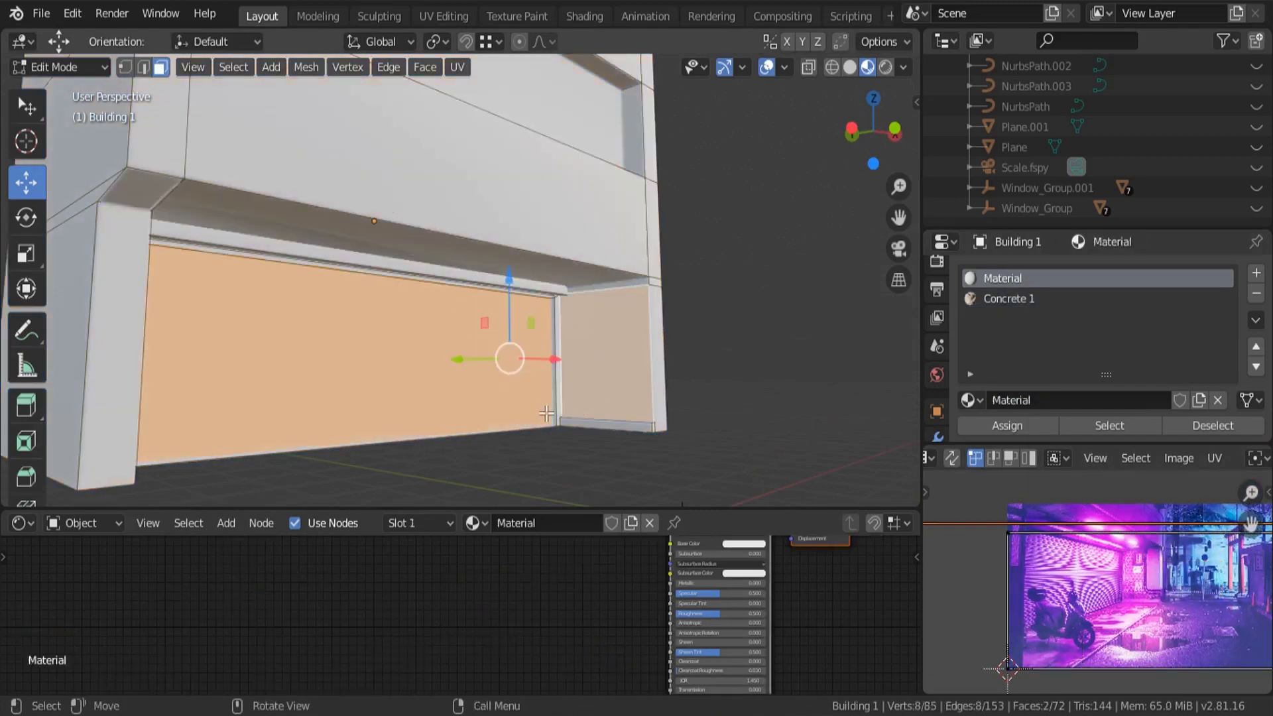
pyautogui.moveTo(606, 344); pyautogui.dragTo(648, 264, button='middle')
pyautogui.keyDown('shift'); pyautogui.click(339, 361); pyautogui.keyUp('shift')
pyautogui.keyDown('shift'); pyautogui.click(583, 168); pyautogui.keyUp('shift')
pyautogui.hotkey('ctrl', 'i')
pyautogui.click(995, 299)
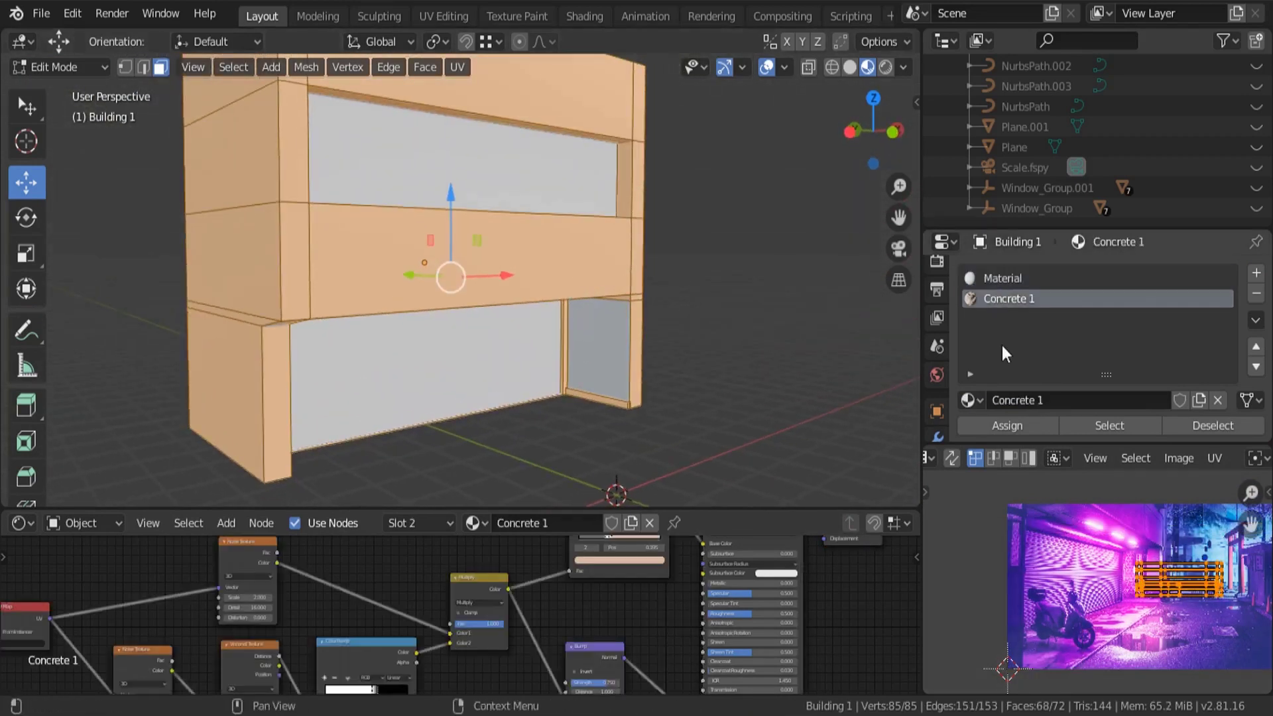
pyautogui.click(1005, 420)
pyautogui.scroll(-3, 538, 330)
pyautogui.moveTo(537, 329); pyautogui.dragTo(511, 267, button='middle')
pyautogui.press('Tab')
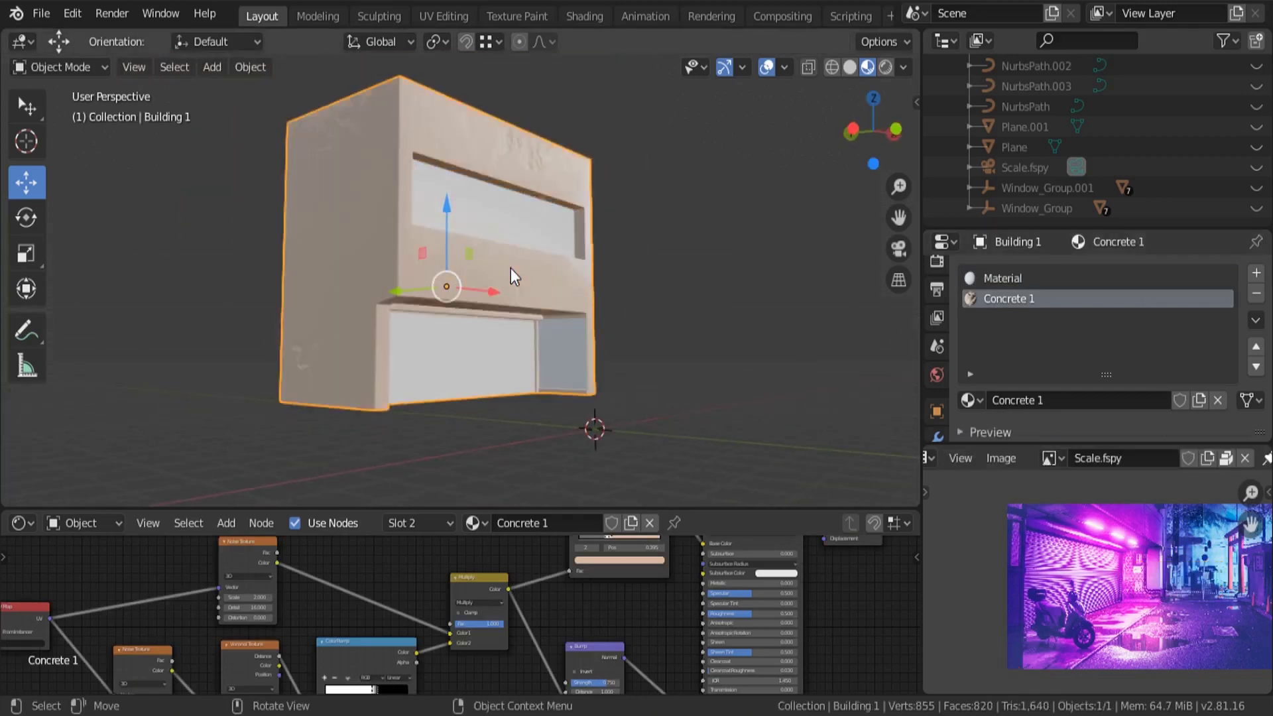
# - Unwrap the selected concrete faces of Building 1 with Cube Projection and return to Object Mode
pyautogui.press('Tab')
pyautogui.press('u')
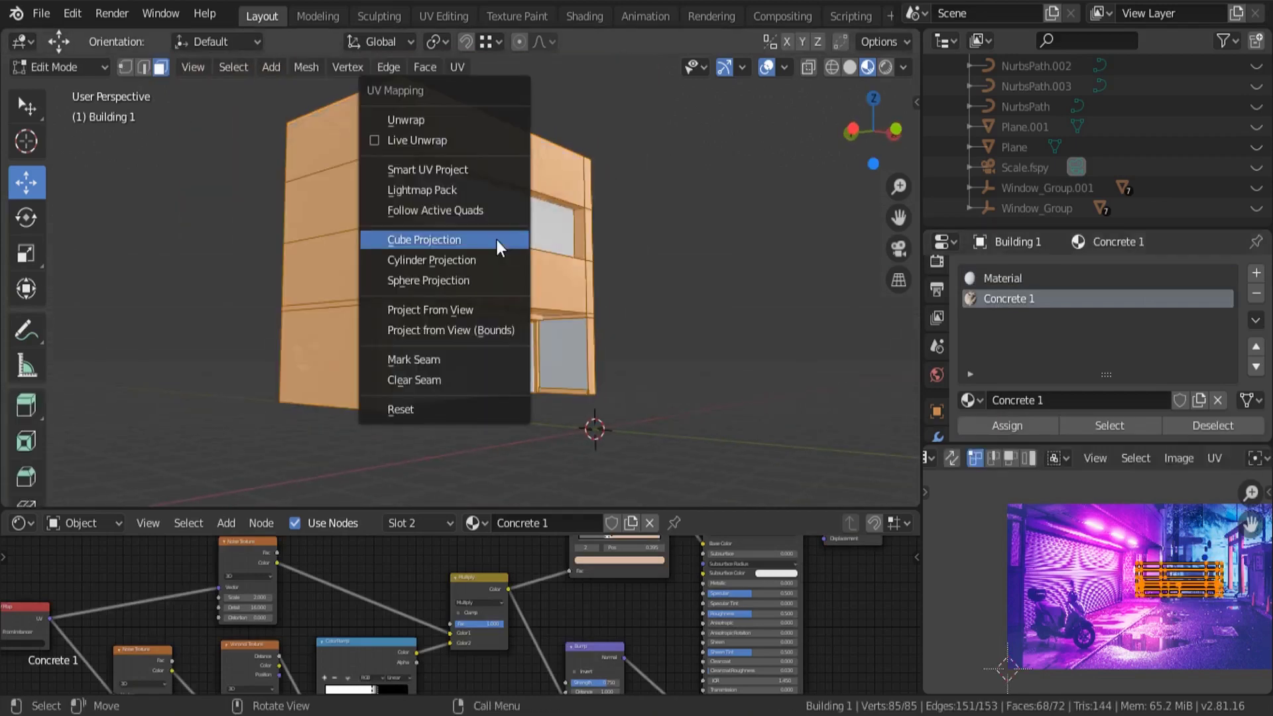
pyautogui.click(430, 240)
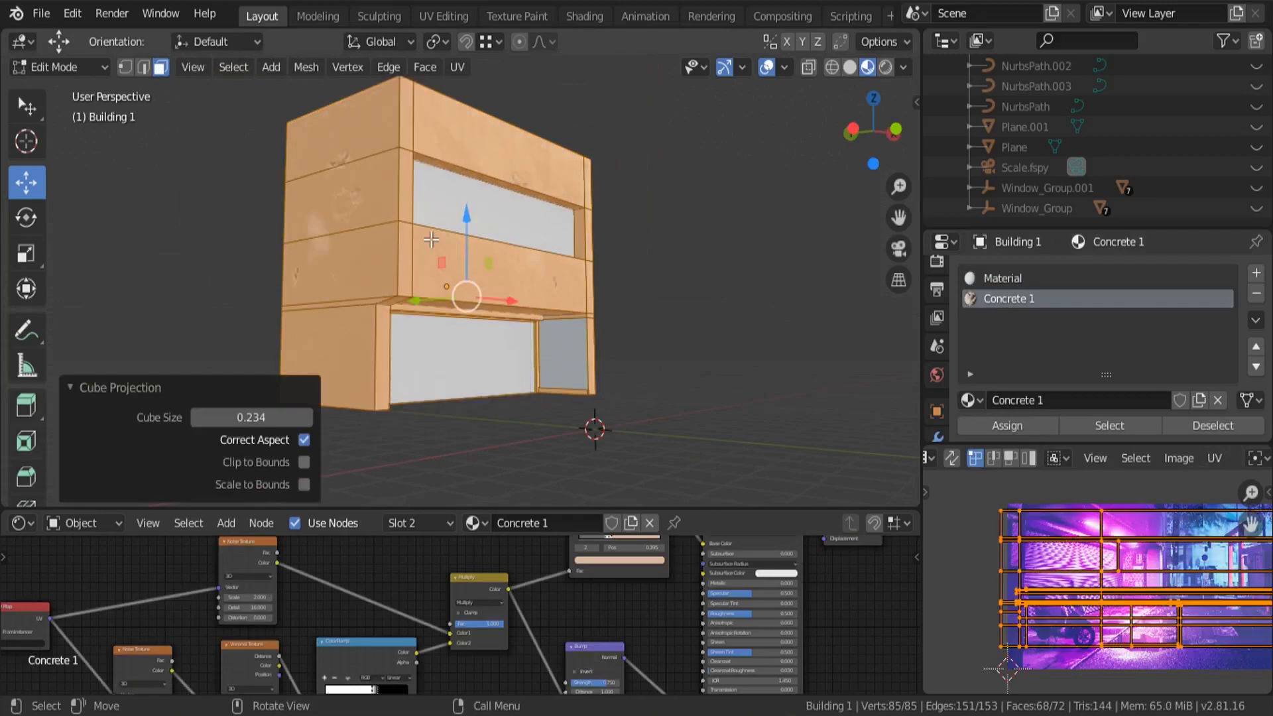
pyautogui.scroll(-2, 1121, 528)
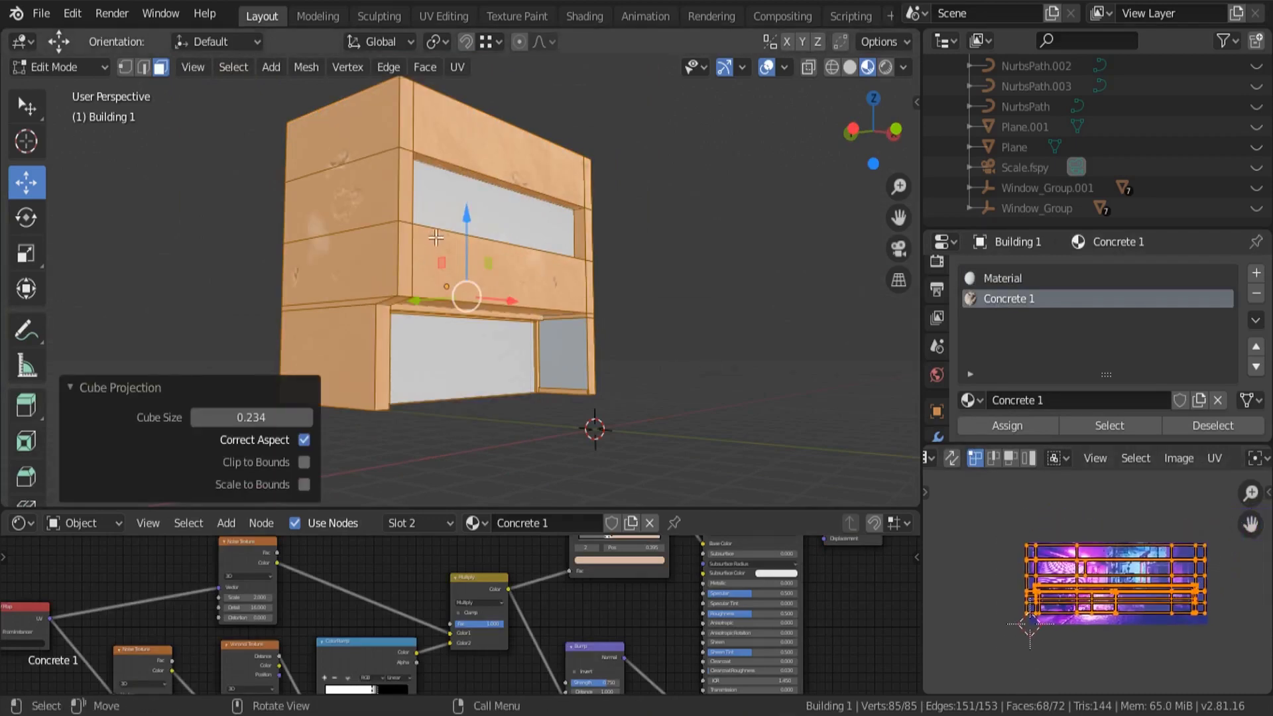
pyautogui.press('Tab')
pyautogui.scroll(5, 428, 252)
# - Scale the UVs of Building 1's concrete faces by 2 in the UV Editor and return to Object Mode
pyautogui.press('Tab')
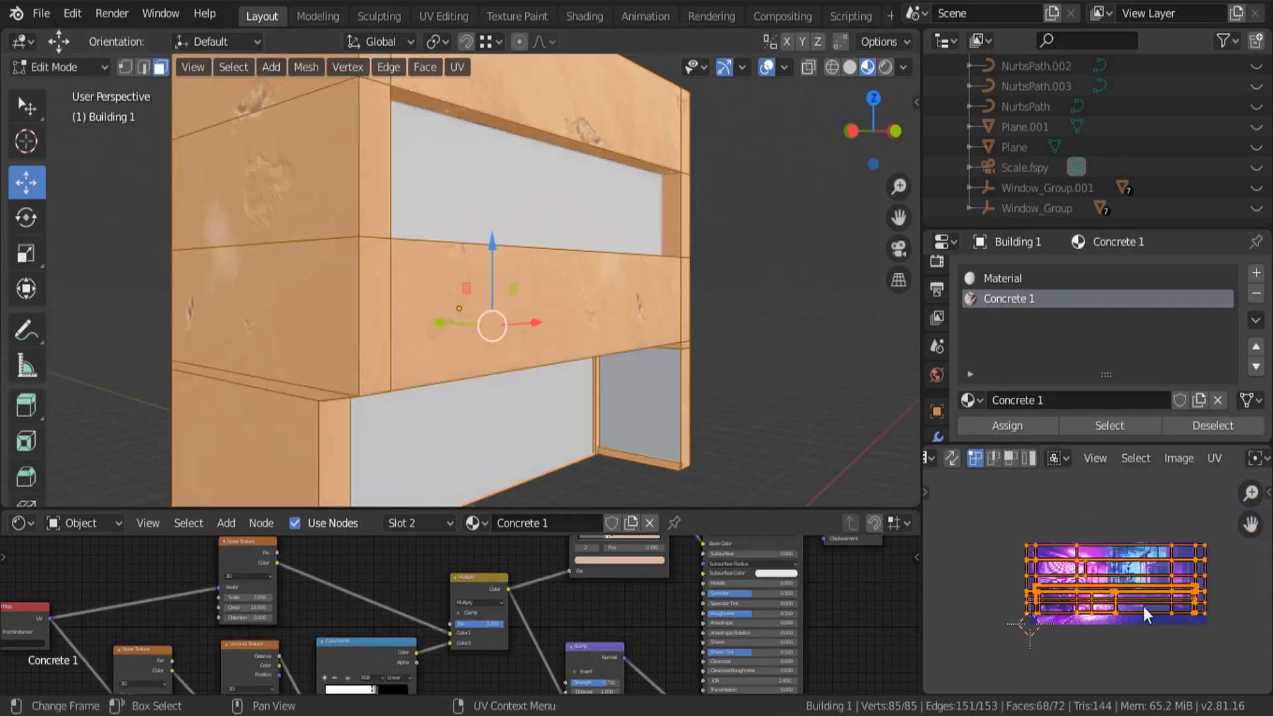
pyautogui.press('s')
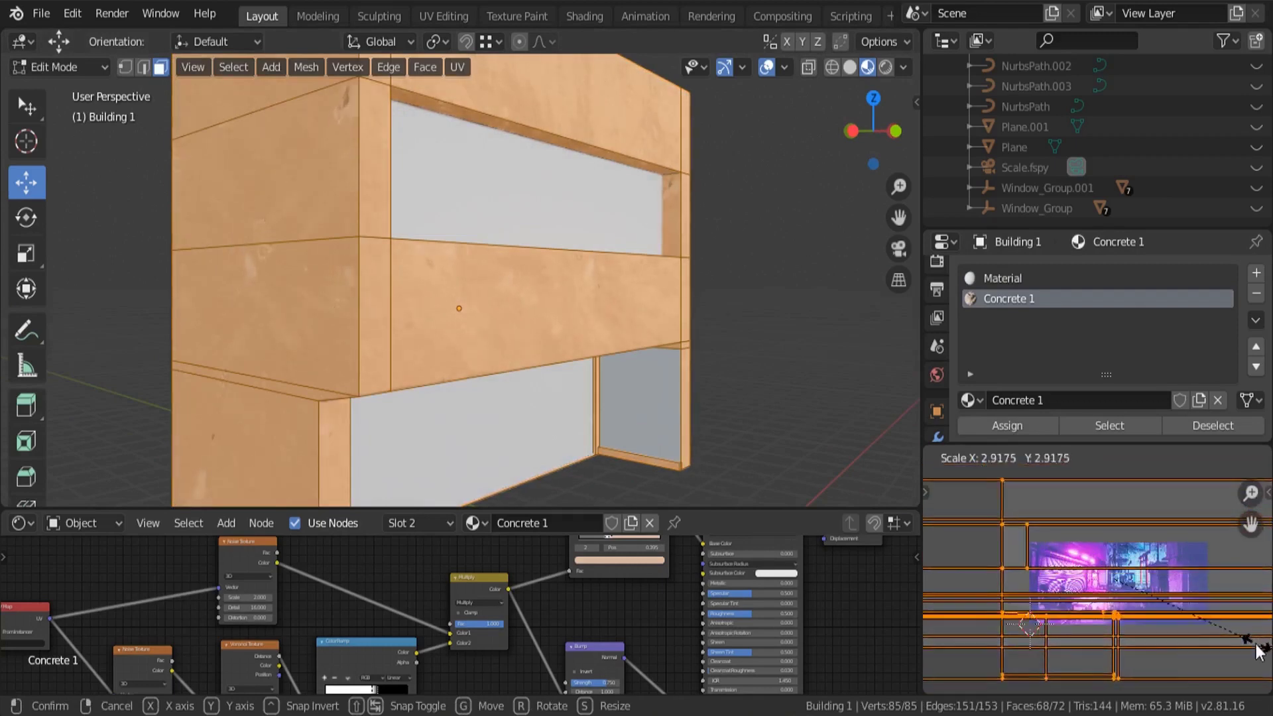
pyautogui.rightClick(1184, 597)
pyautogui.write('s2')
pyautogui.press('Return')
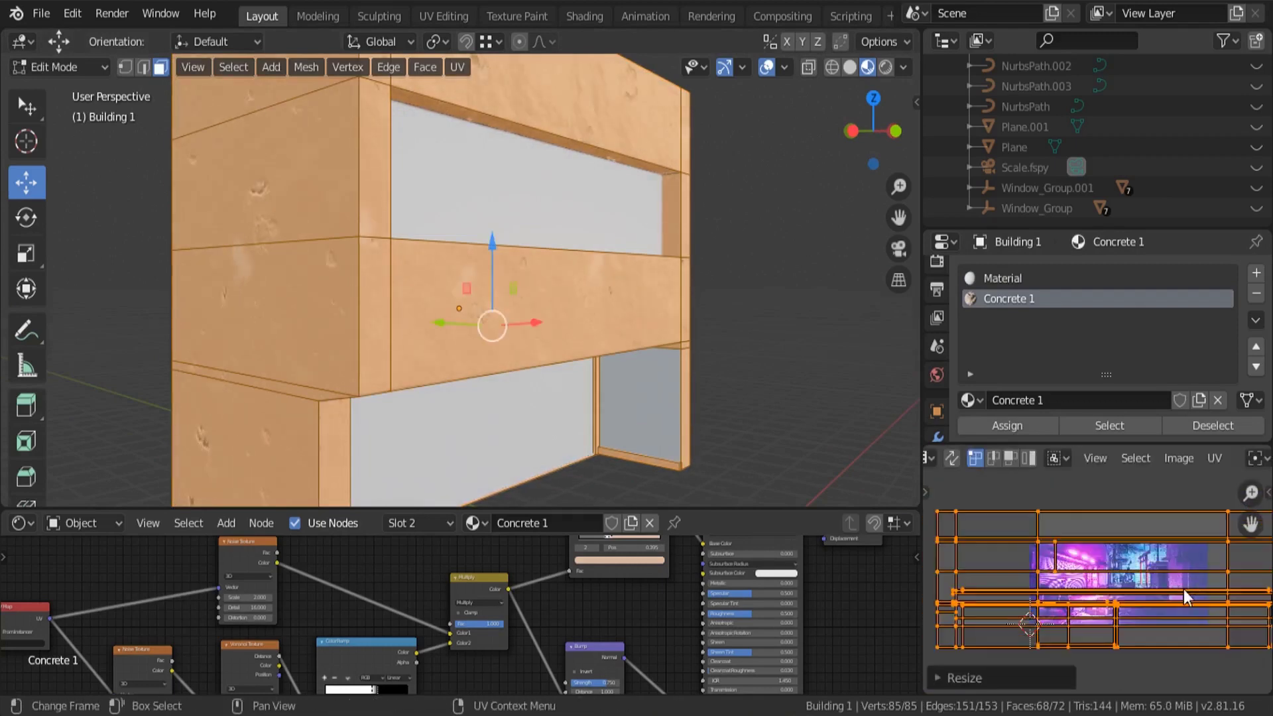
pyautogui.press('Tab')
# - Fine-tune the white stop of the ColorRamp fed by the Voronoi Texture to position 0.568 and check the chips on the building's walls
pyautogui.moveTo(465, 265); pyautogui.dragTo(381, 283, button='middle')
pyautogui.scroll(-2, 411, 546)
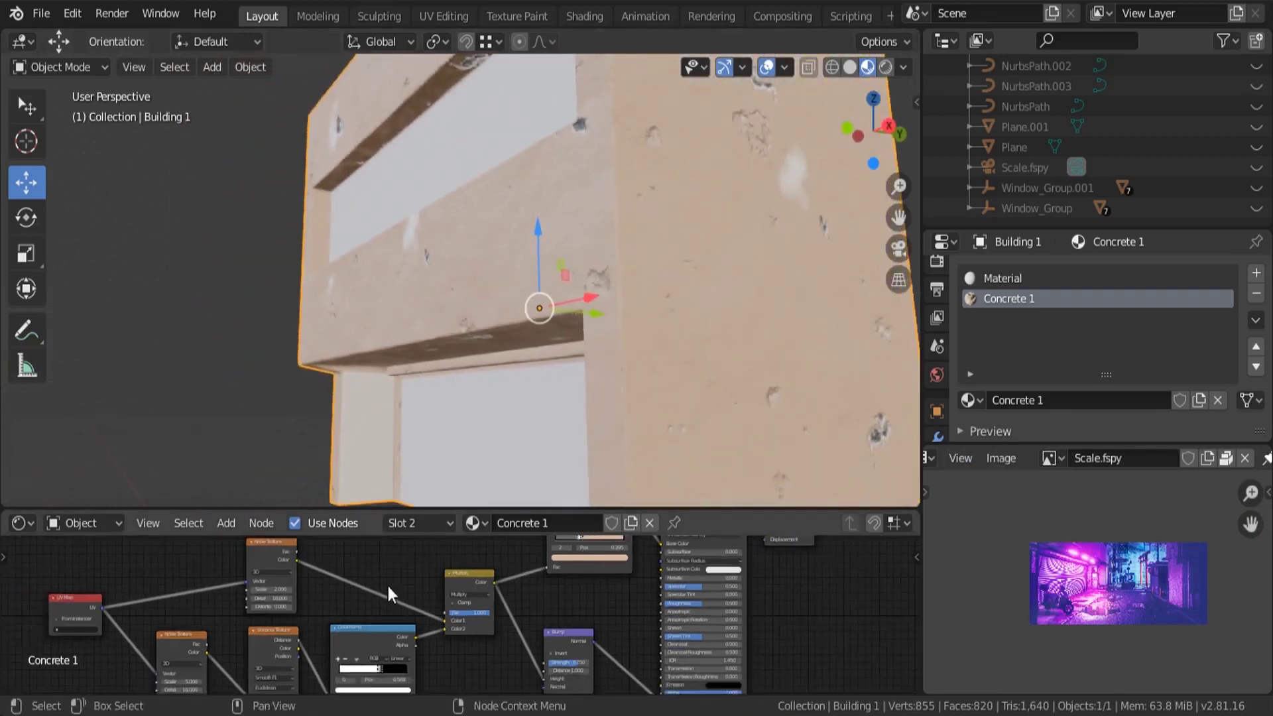
pyautogui.scroll(4, 409, 609)
pyautogui.moveTo(438, 464); pyautogui.dragTo(478, 293, button='middle')
pyautogui.scroll(2, 414, 589)
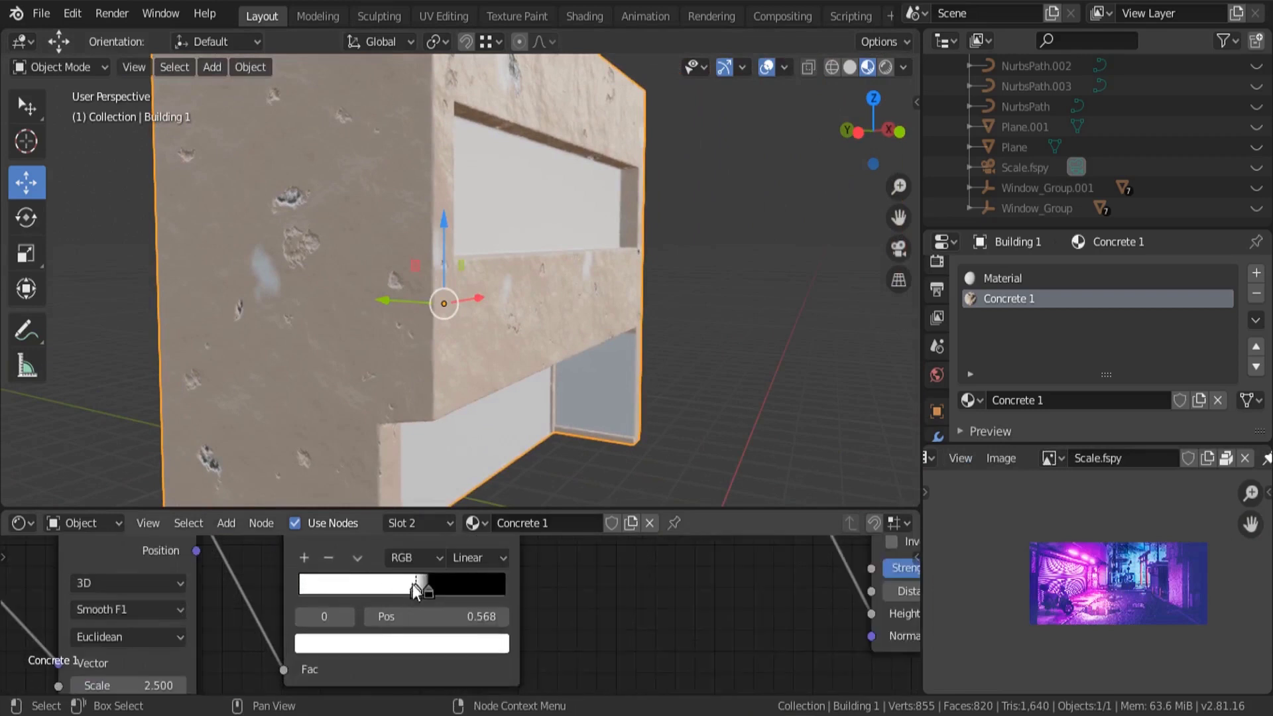
pyautogui.moveTo(415, 593)
pyautogui.mouseDown()
pyautogui.moveTo(393, 596)
pyautogui.moveTo(413, 594)
pyautogui.mouseUp()
pyautogui.scroll(-2, 412, 324)
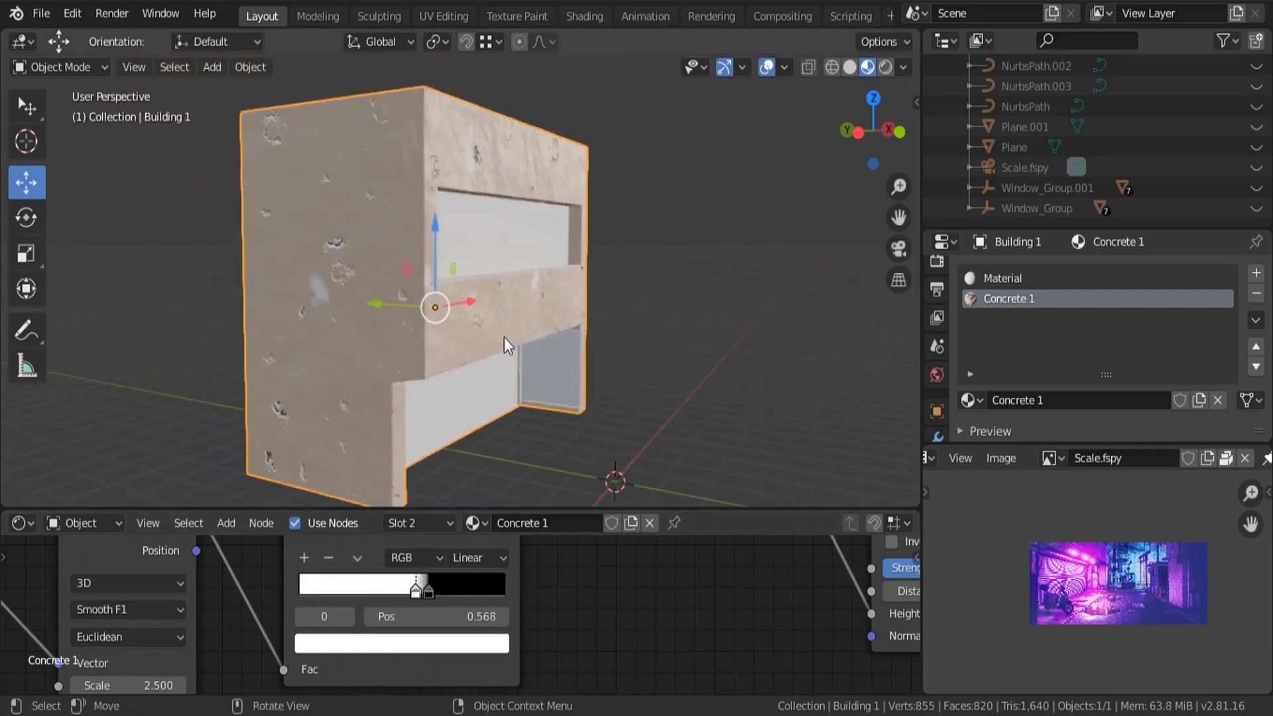
pyautogui.moveTo(504, 338); pyautogui.dragTo(442, 295, button='middle')
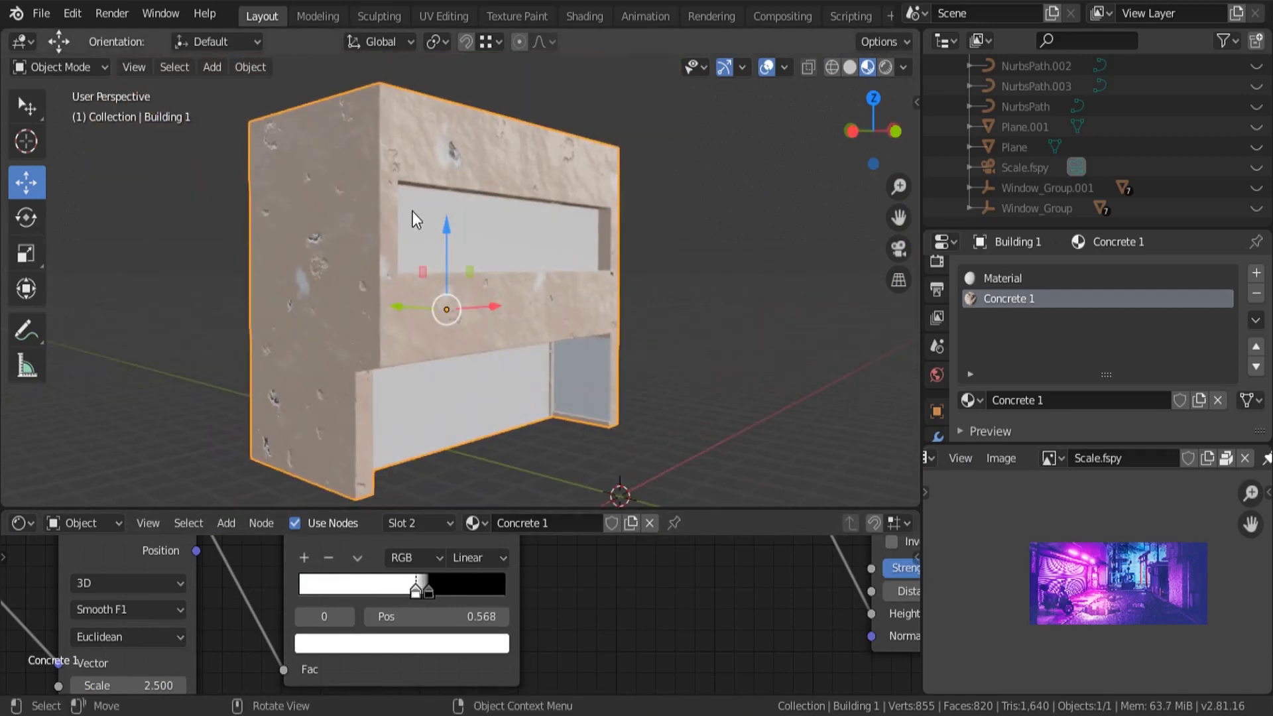